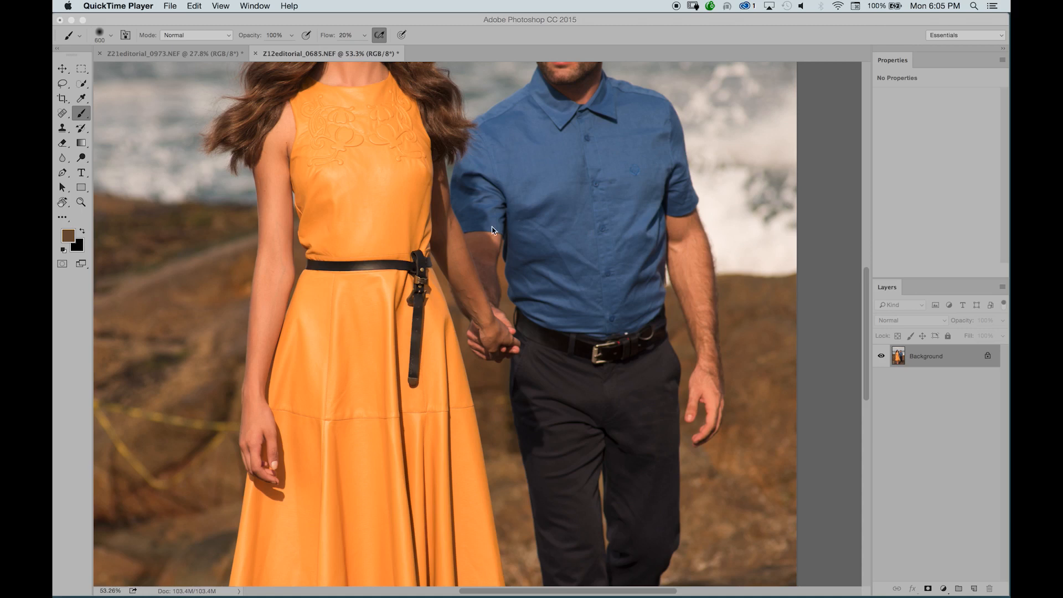
View the whole Z12editorial_0685 photo at 25% zoom and compare it with the Z21editorial_0973 photo
drag(493, 228, 479, 297)
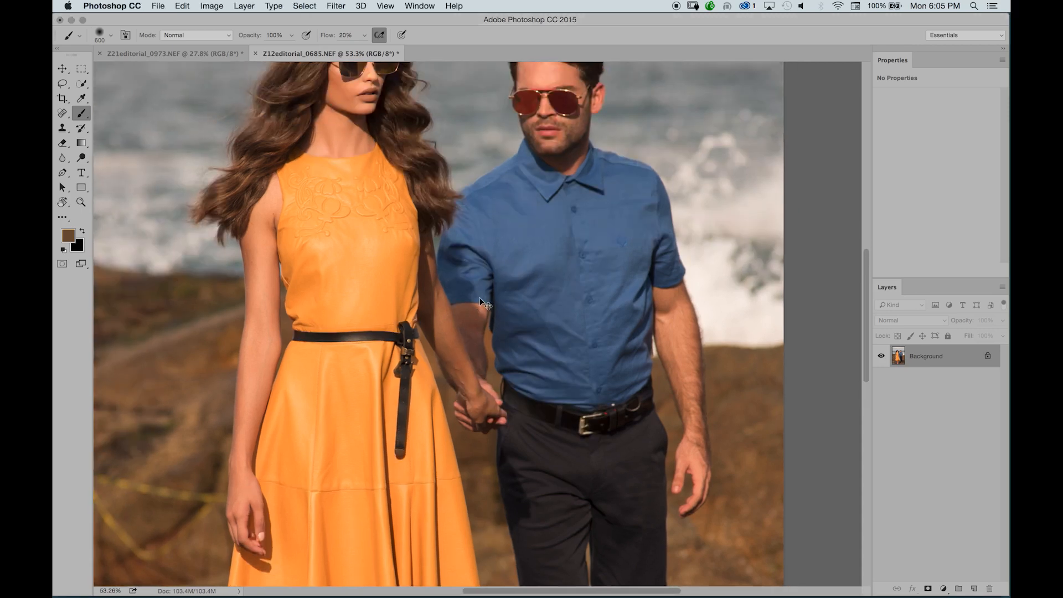
key(super+minus)
key(super+minus)
key(super+minus)
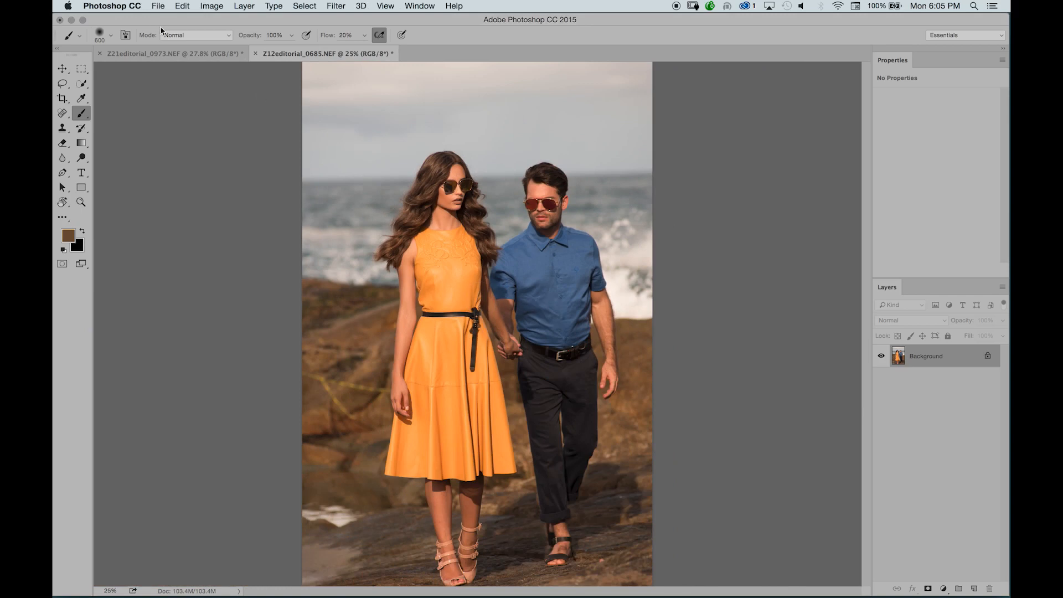
click(167, 54)
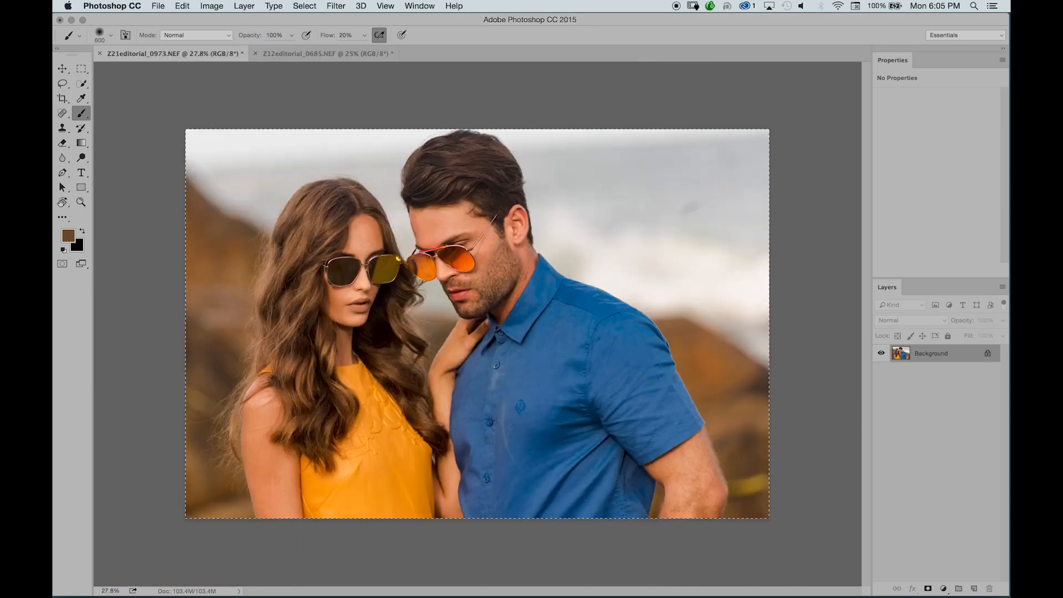
click(323, 53)
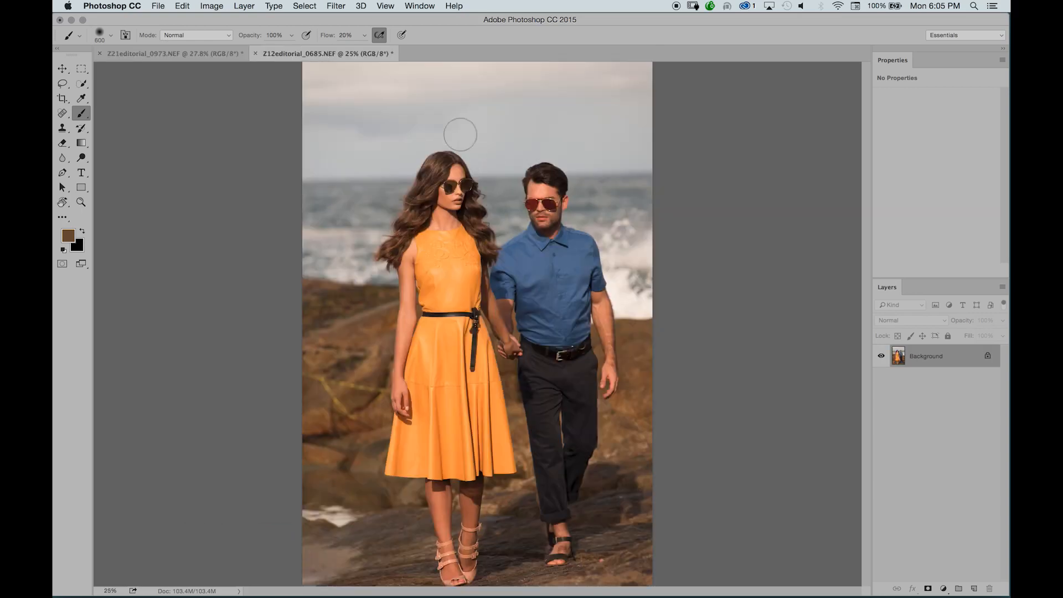
click(190, 53)
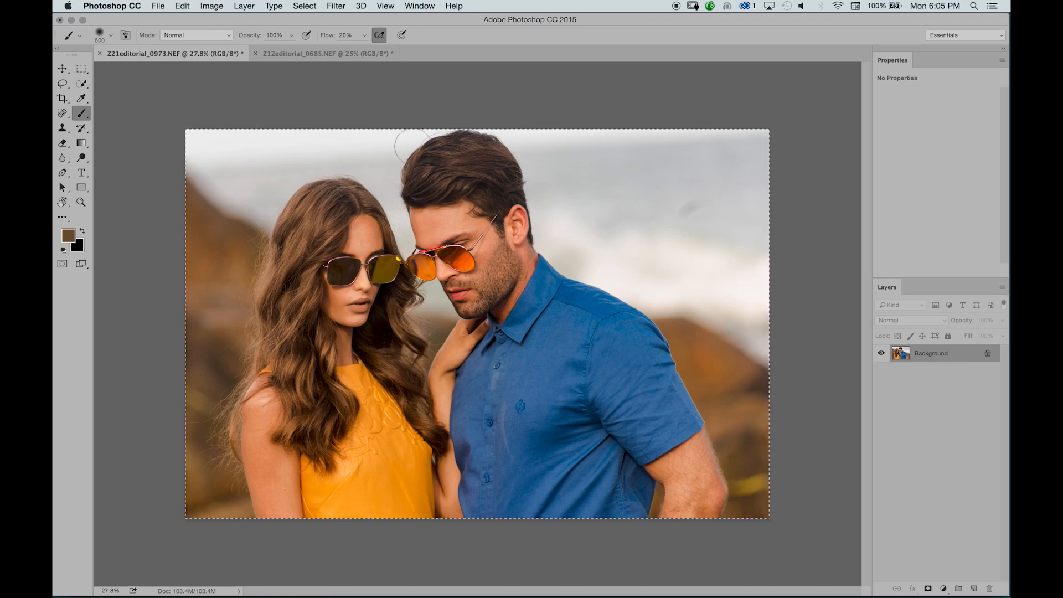
Clear the selection in the Z21editorial_0973 photo, then select the entire image and copy it
key(super+d)
click(276, 55)
click(209, 55)
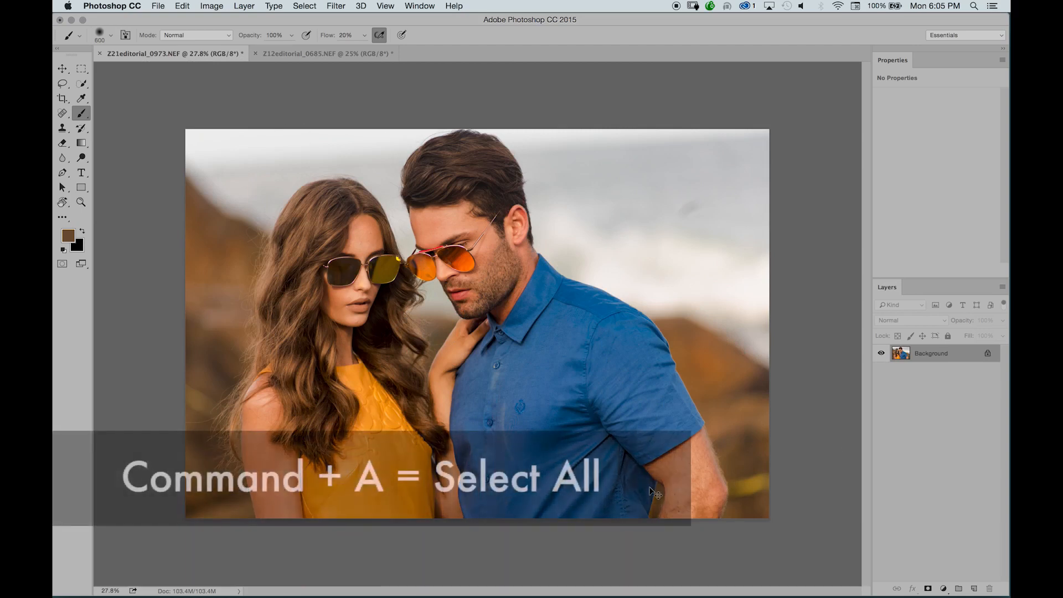
key(super+a)
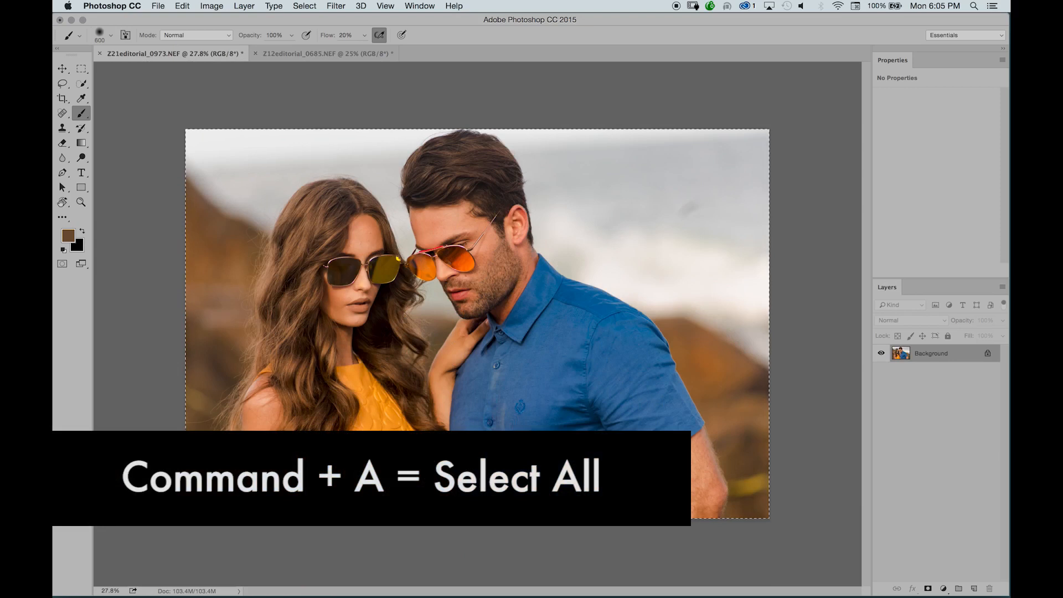
click(306, 6)
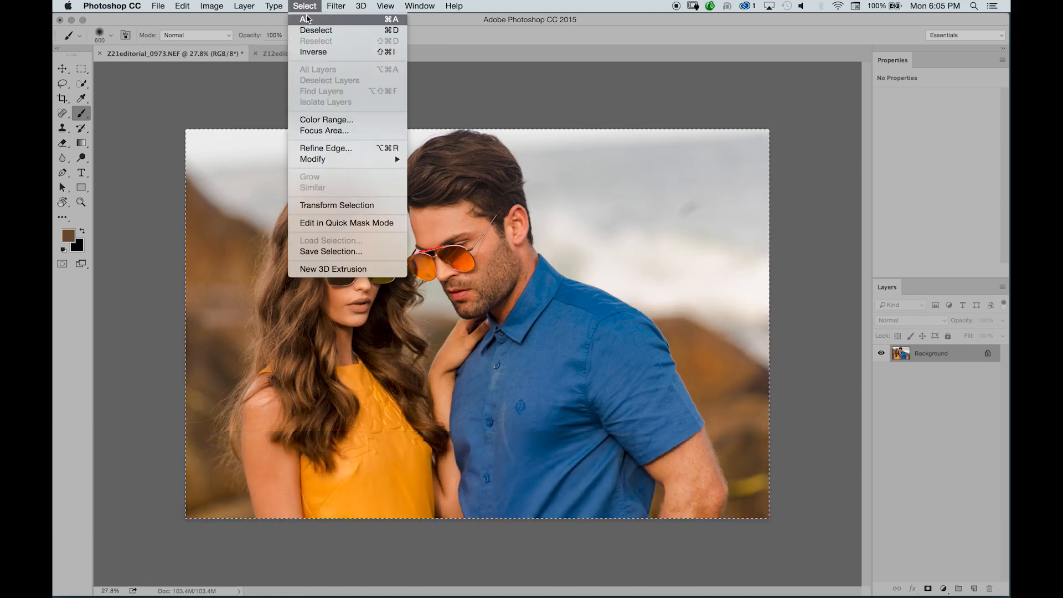
click(238, 31)
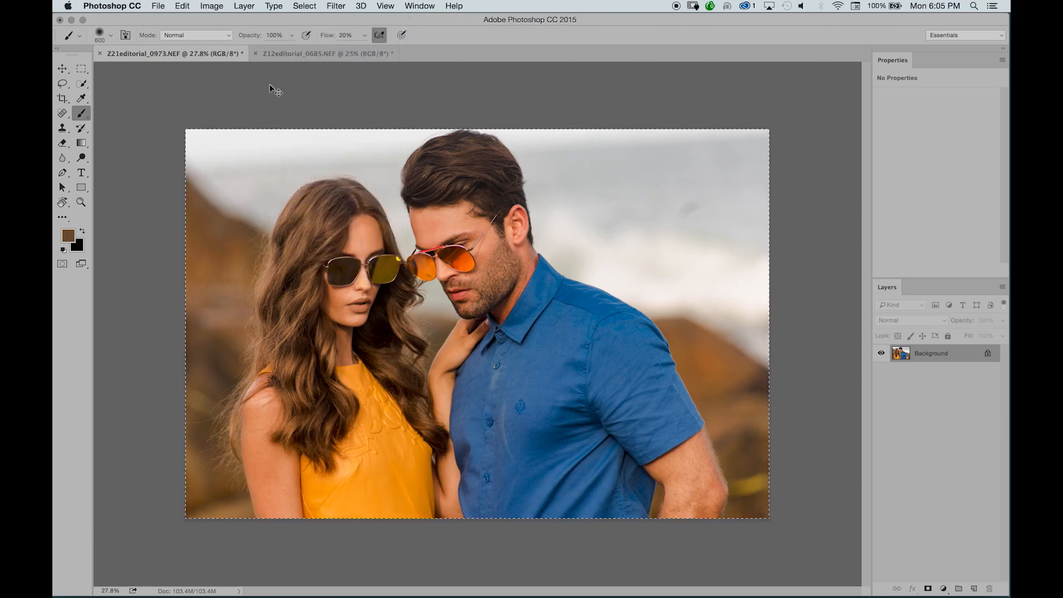
key(super+c)
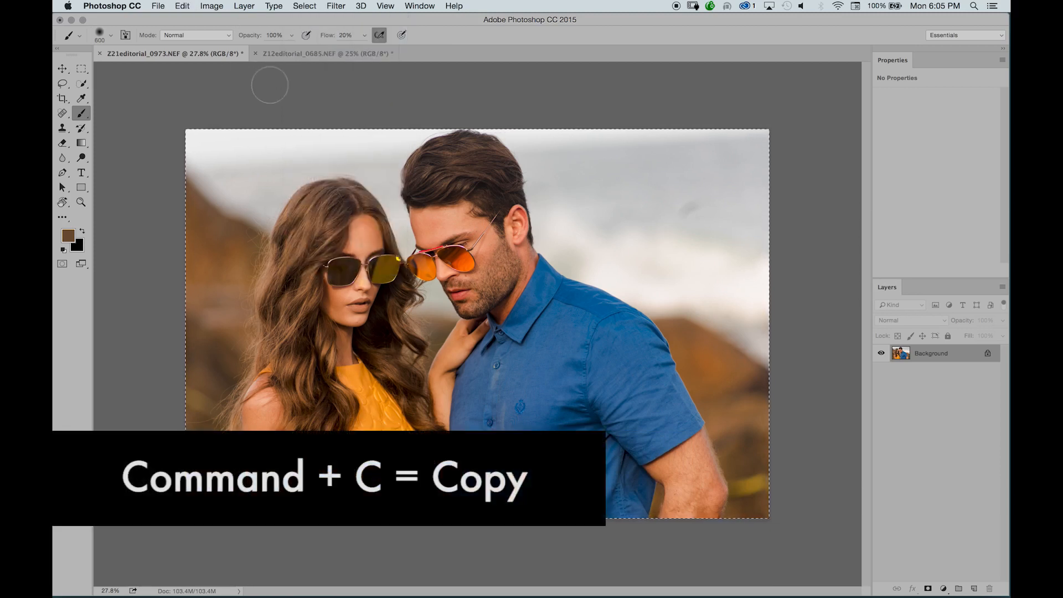
Paste the copied photo into Z12editorial_0685 as a new layer and move it up and to the left
click(298, 54)
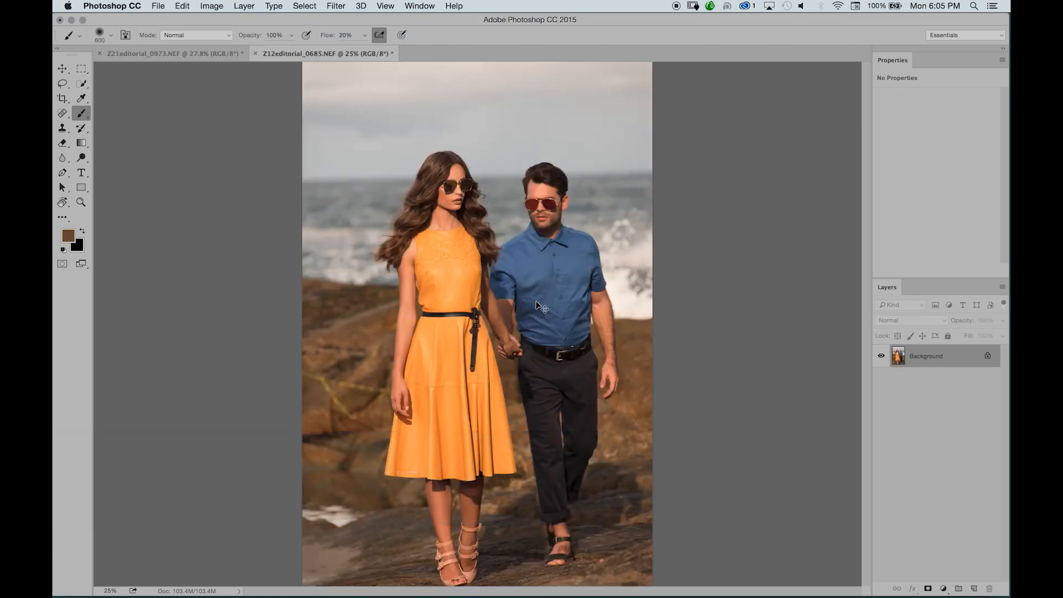
key(super+v)
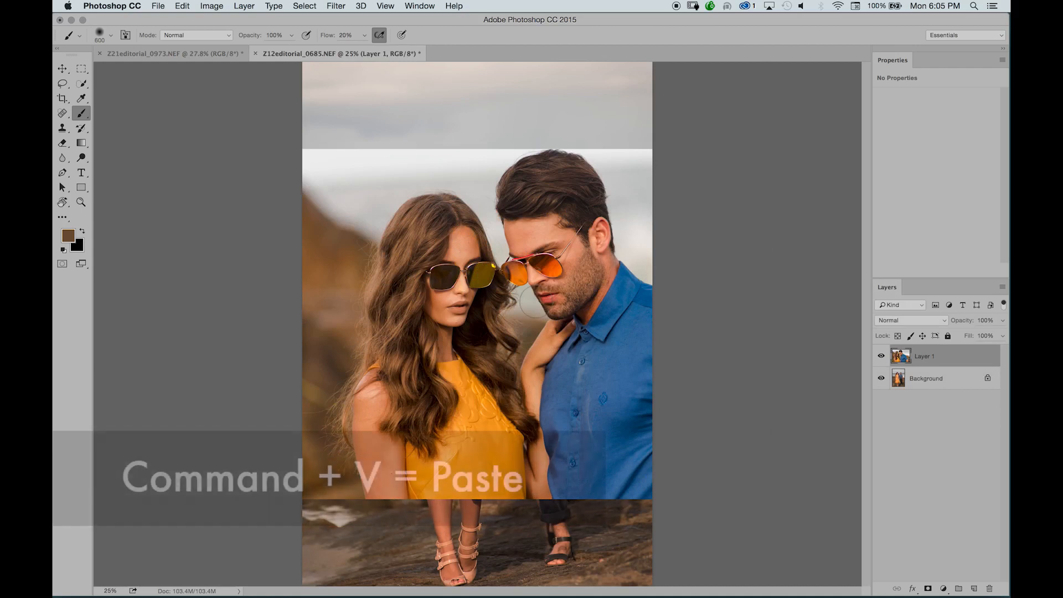
key(v)
drag(596, 299, 496, 263)
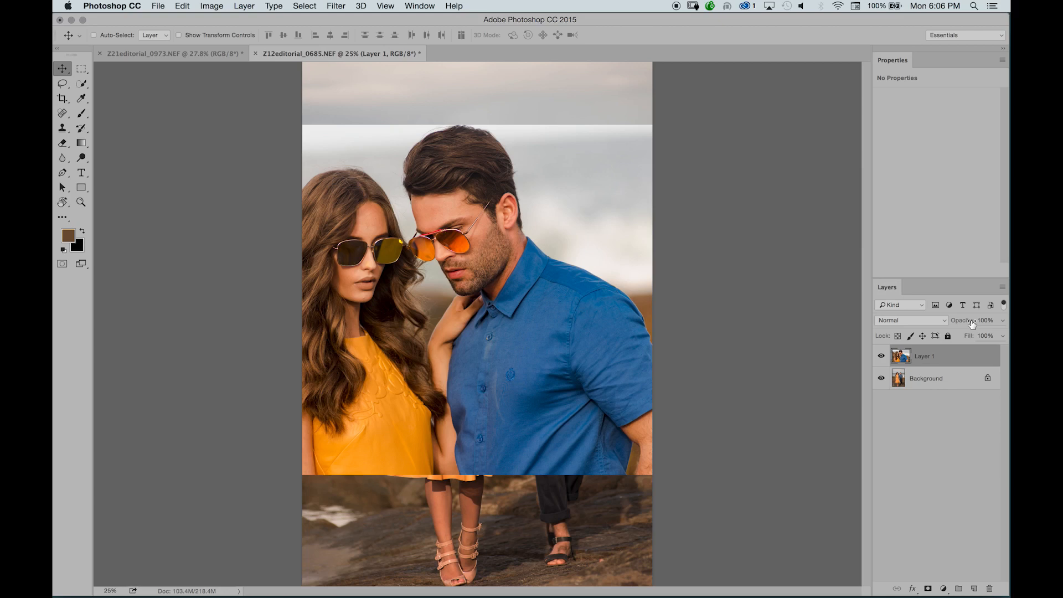
Lower Layer 1's opacity to 50% and restore it to 100%
mouse_move(972, 324)
mouse_down()
mouse_move(941, 324)
mouse_move(1005, 325)
mouse_move(984, 322)
mouse_up()
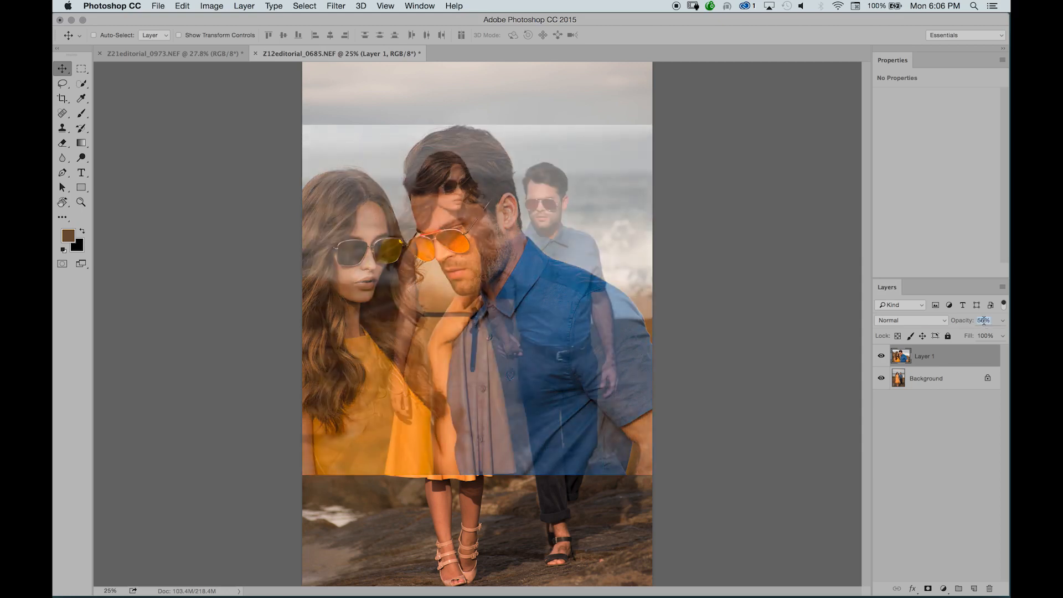
drag(965, 322, 1007, 321)
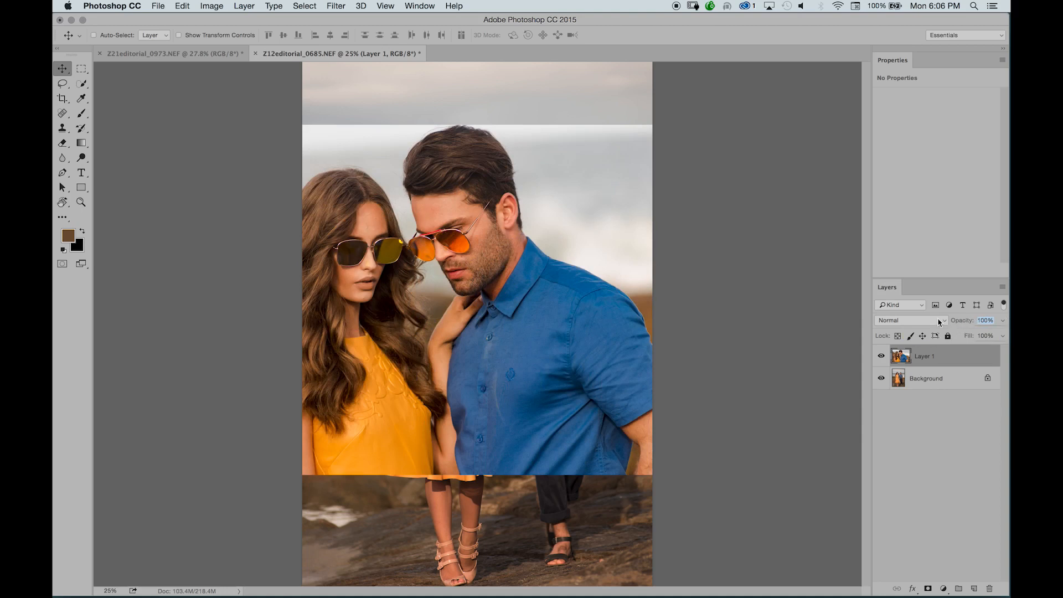
Set Layer 1's blend mode to Darken
click(939, 322)
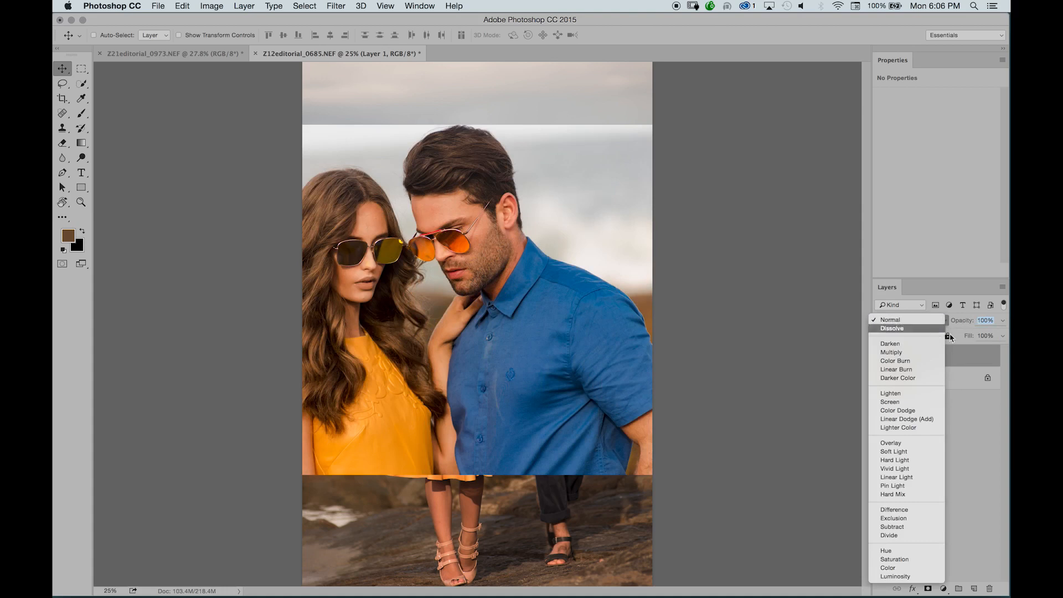
click(972, 448)
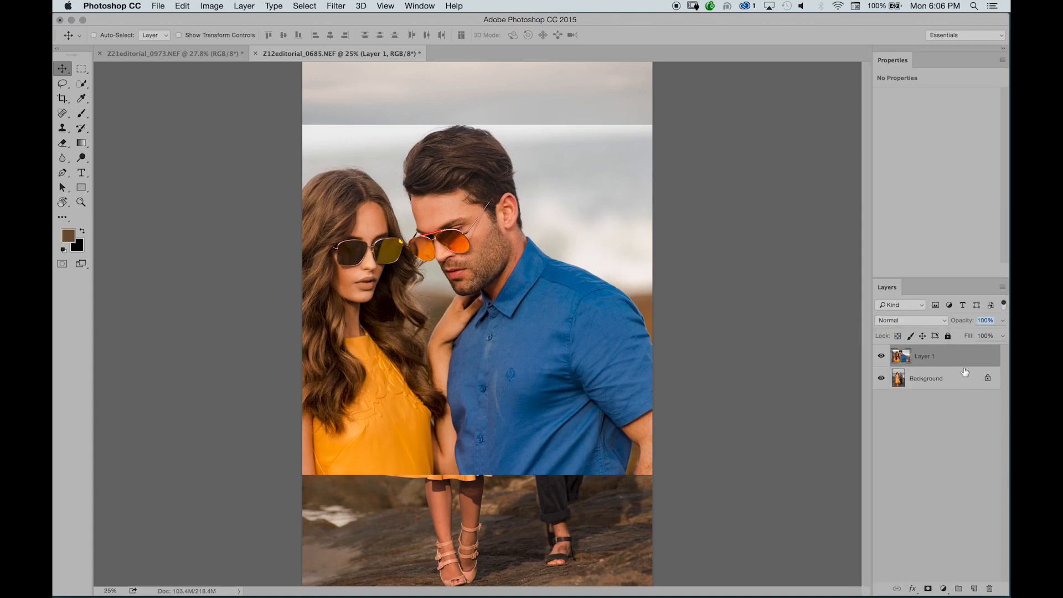
click(897, 322)
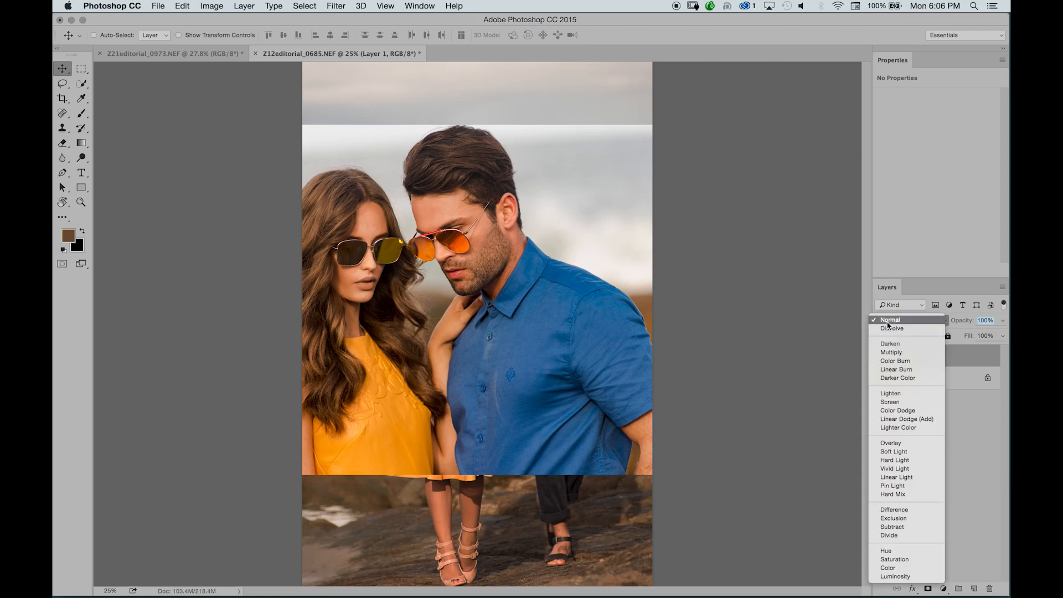
click(886, 322)
click(886, 322)
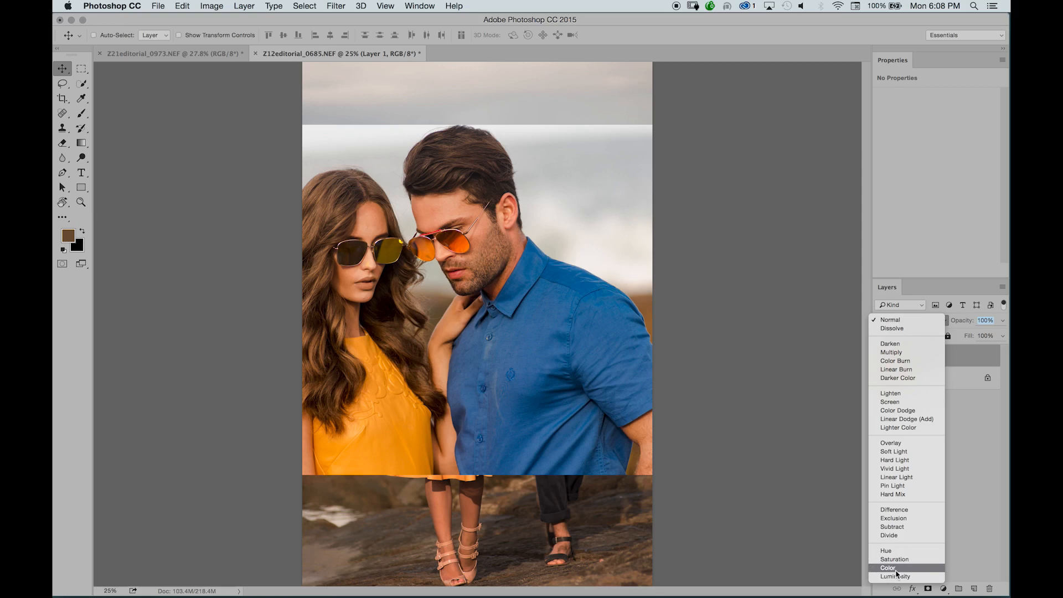
click(891, 344)
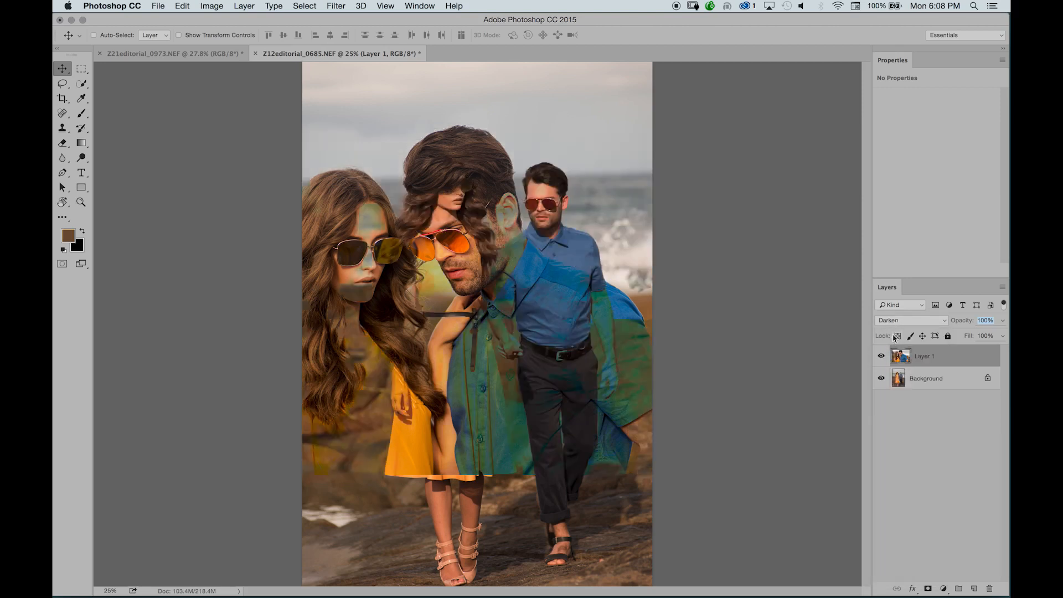
Toggle Layer 1's visibility off and on to compare the Darken blend with the background photo
click(882, 357)
click(882, 357)
click(881, 357)
click(881, 357)
Reposition Layer 1 higher over the background so its faces overlap the walking couple's heads
mouse_move(490, 209)
mouse_down()
mouse_move(515, 209)
mouse_move(497, 205)
mouse_up()
drag(440, 244, 502, 180)
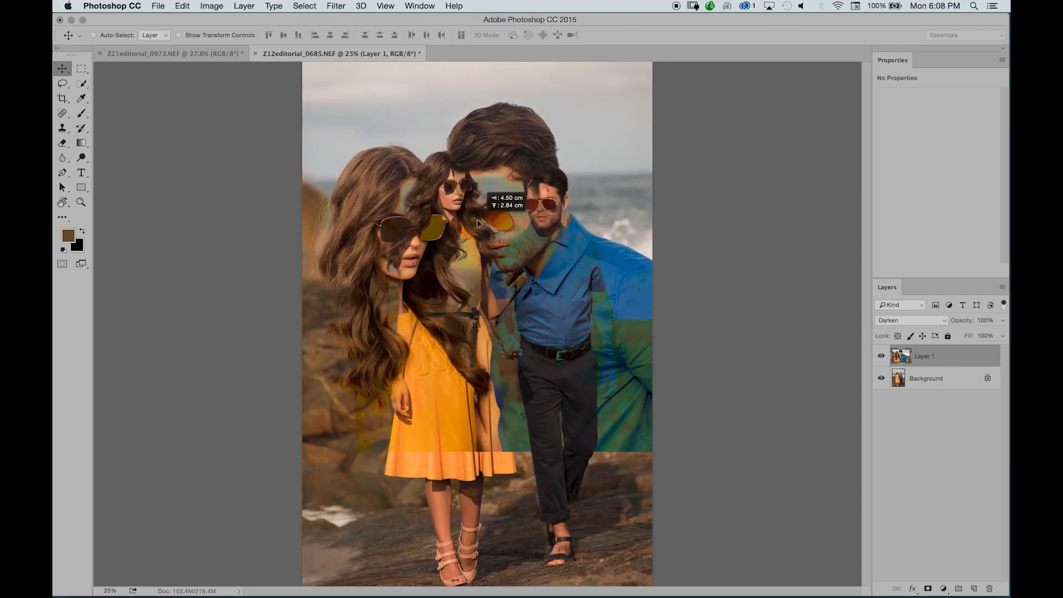
mouse_move(478, 223)
mouse_down()
mouse_move(443, 224)
mouse_move(490, 271)
mouse_move(477, 200)
mouse_move(435, 190)
mouse_move(443, 165)
mouse_move(505, 234)
mouse_move(526, 198)
mouse_move(481, 186)
mouse_move(457, 213)
mouse_move(470, 238)
mouse_move(500, 225)
mouse_move(464, 205)
mouse_move(459, 217)
mouse_up()
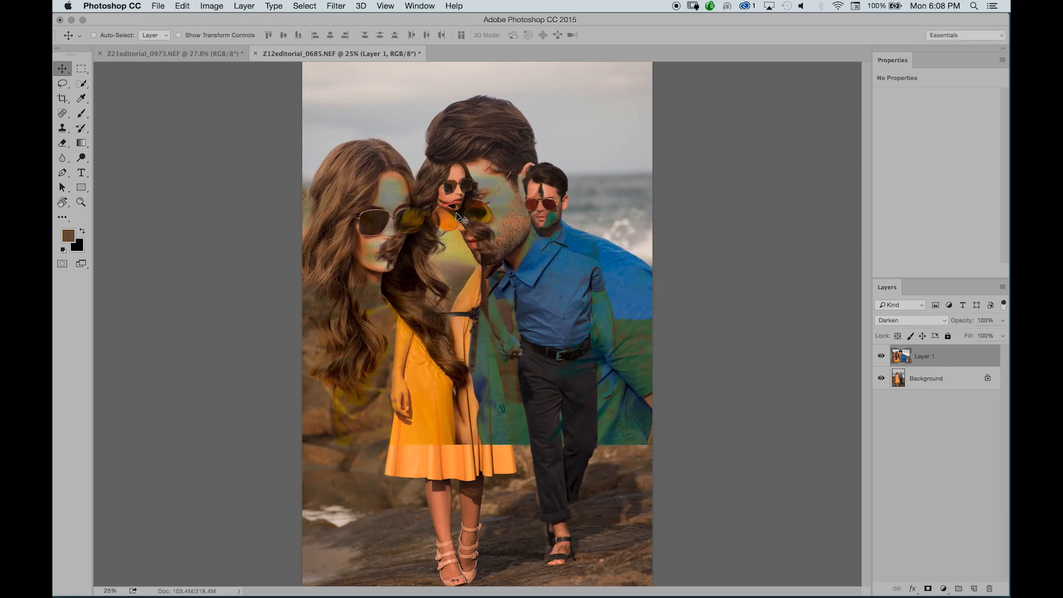
Change Layer 1's blend mode to Lighten and shift the layer slightly up and to the left
click(889, 324)
click(893, 370)
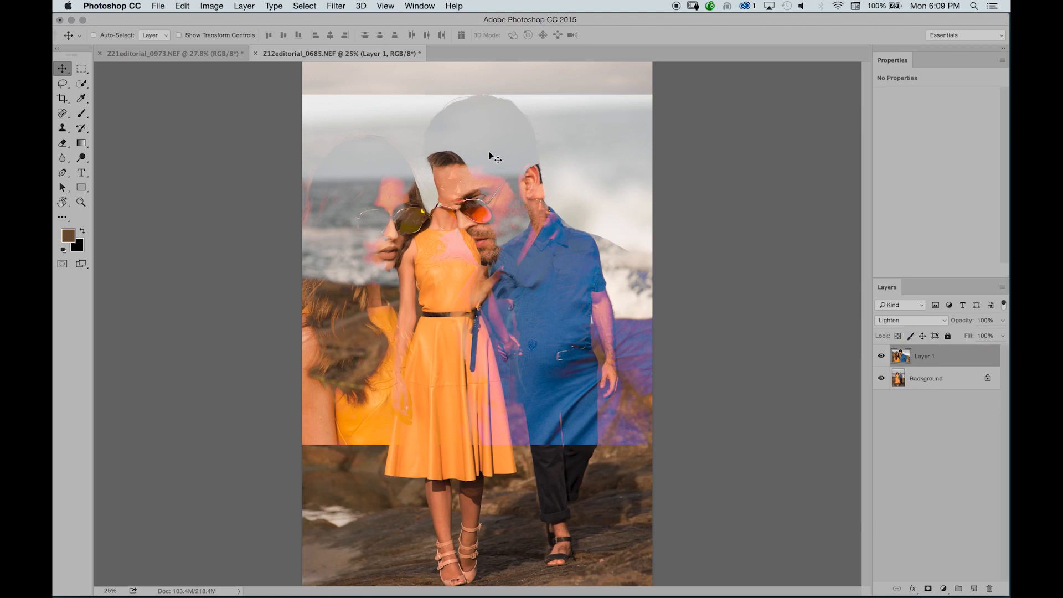
mouse_move(530, 256)
mouse_down()
mouse_move(506, 215)
mouse_move(504, 254)
mouse_move(537, 267)
mouse_move(530, 288)
mouse_move(490, 261)
mouse_move(523, 241)
mouse_move(530, 266)
mouse_move(533, 254)
mouse_up()
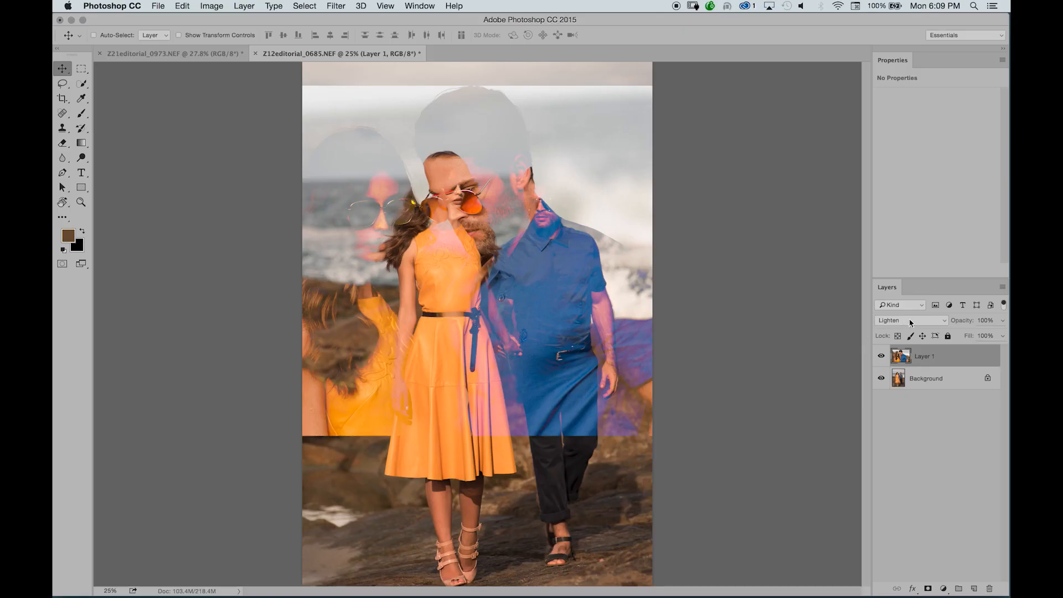
Change Layer 1's blend mode to Multiply and move the layer slightly down over the couple
click(912, 321)
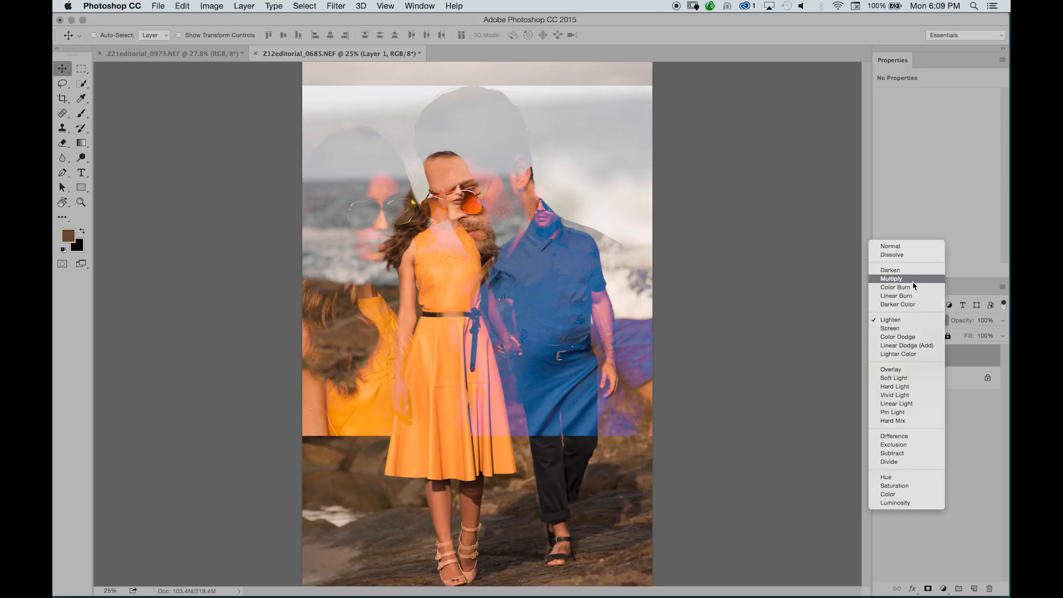
click(913, 293)
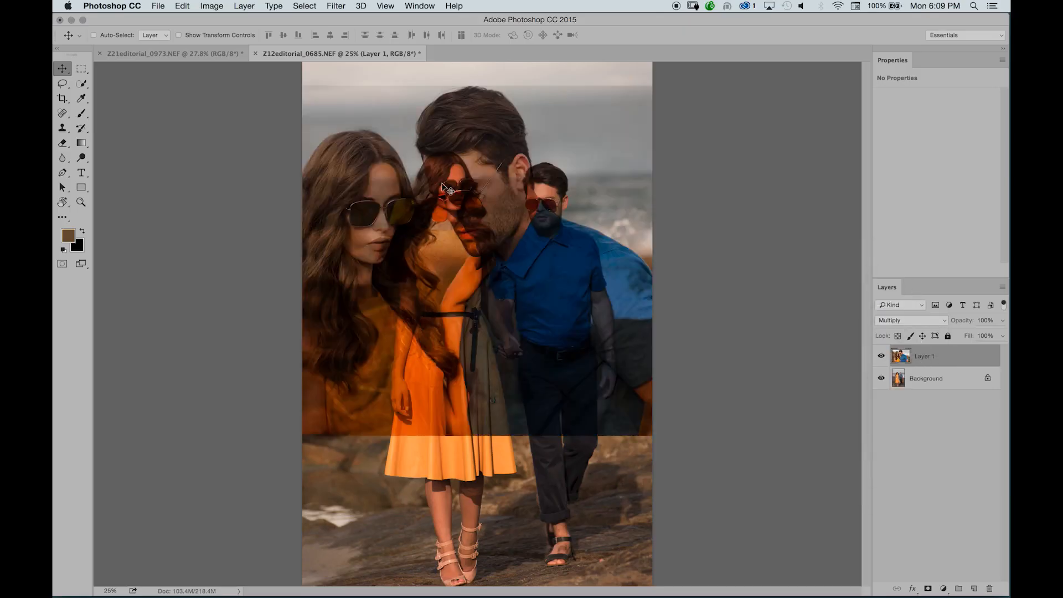
drag(450, 195, 449, 210)
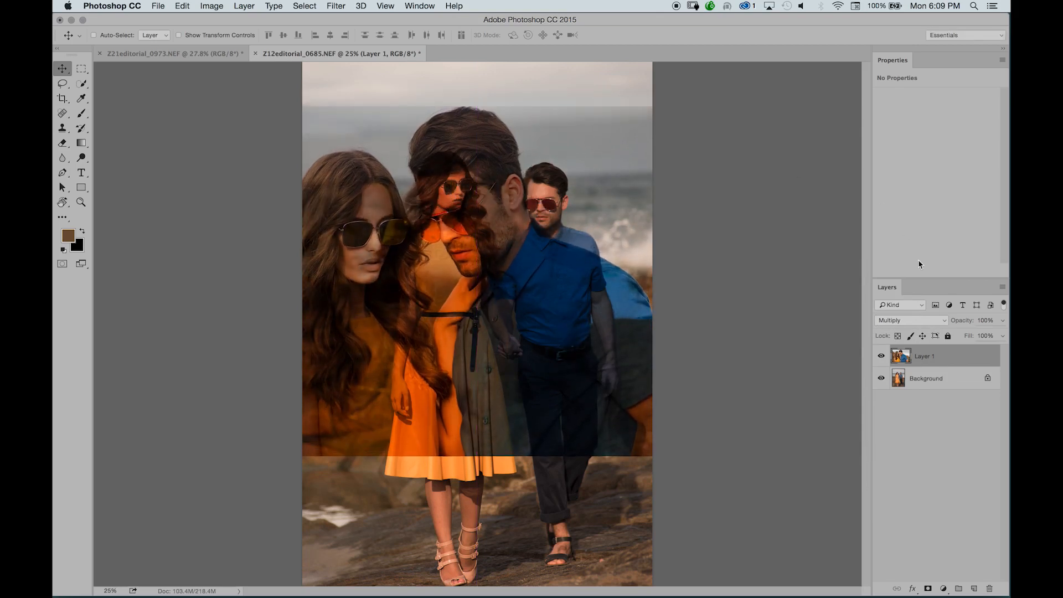
Switch Layer 1's blend mode to Darken and back to Multiply to compare them
click(901, 323)
click(902, 313)
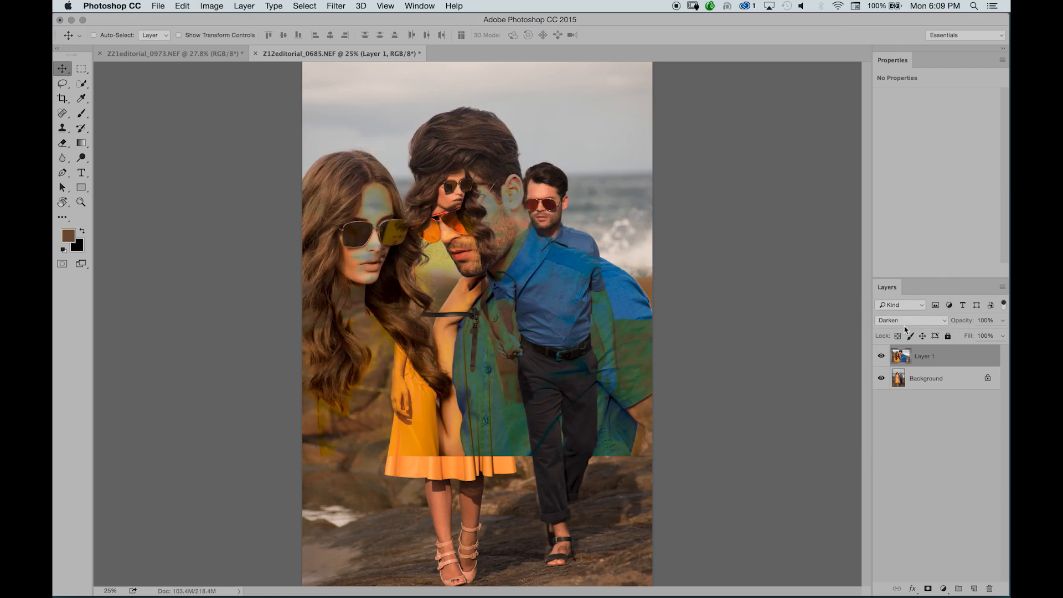
click(907, 327)
click(906, 332)
Set Layer 1's blend mode to Color Burn
click(905, 328)
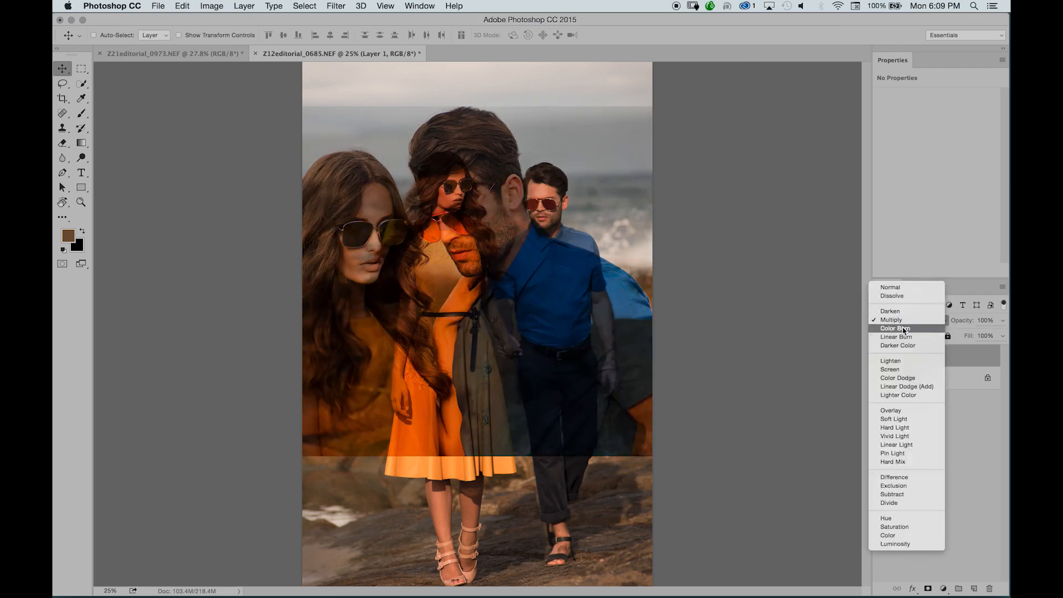
click(903, 331)
click(905, 328)
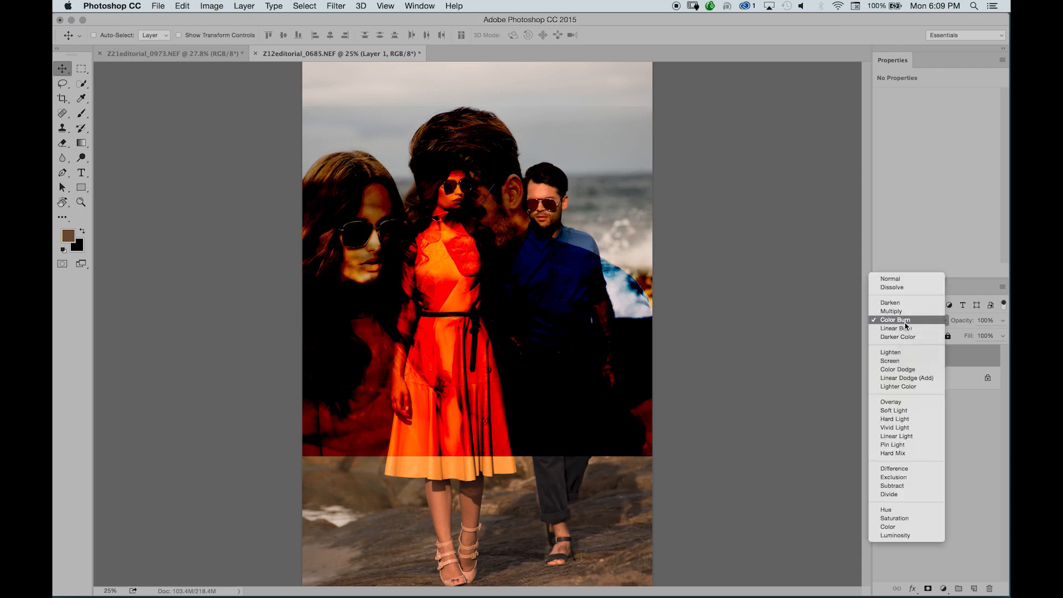
click(905, 323)
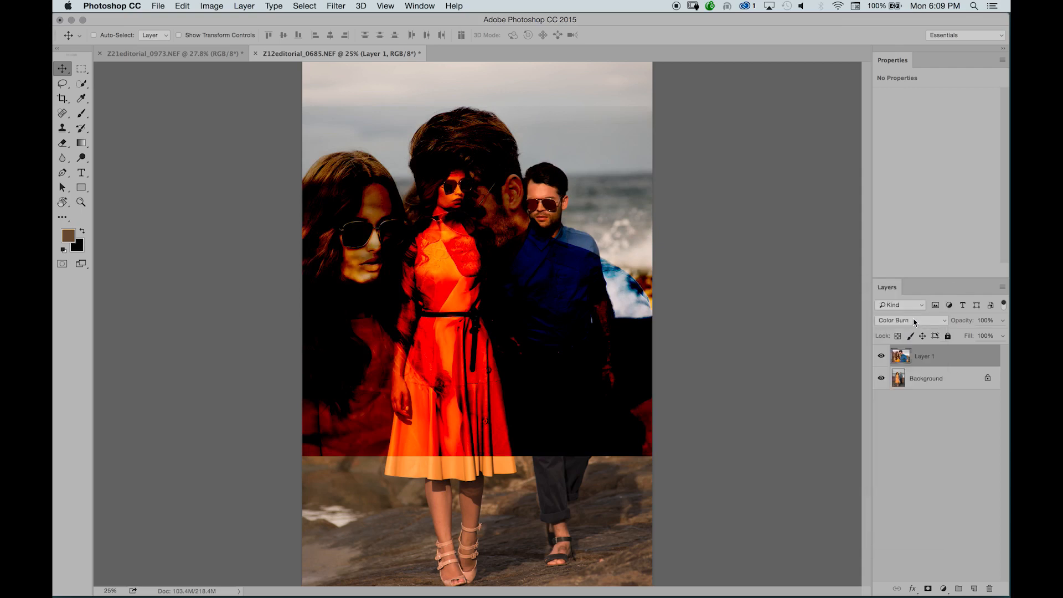
Try the Linear Burn and Darker Color blend modes on Layer 1
click(914, 323)
click(914, 332)
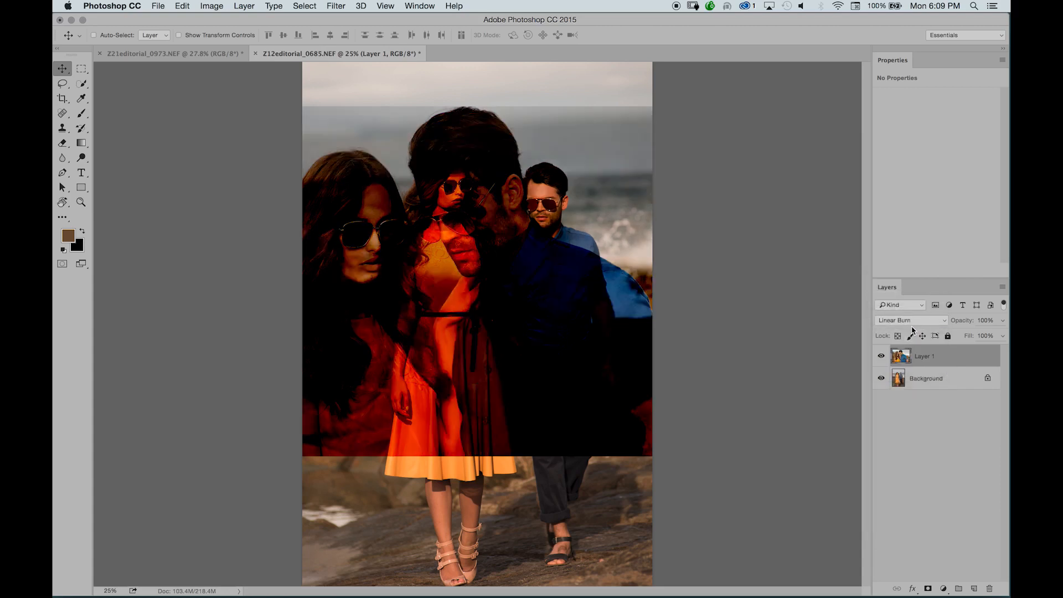
click(912, 323)
click(910, 331)
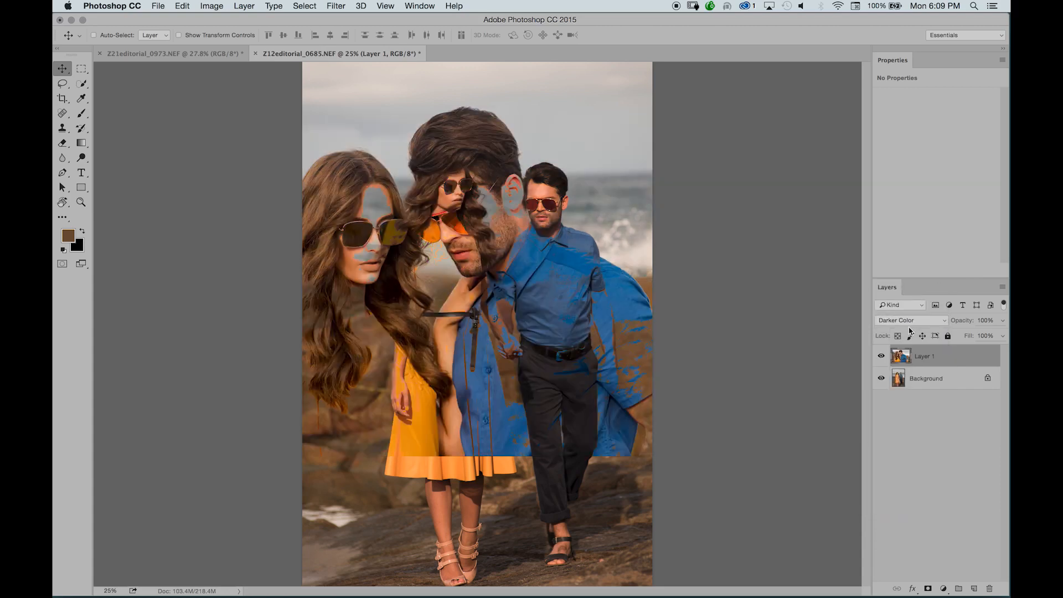
Try the Lighten blend mode on Layer 1, followed by Screen
click(913, 323)
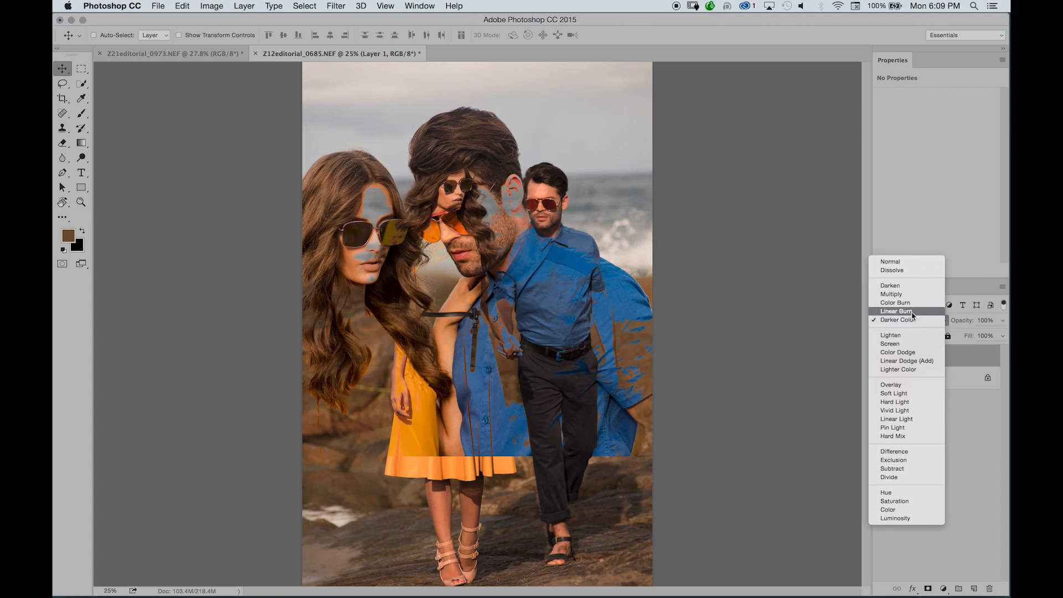
click(908, 336)
click(909, 321)
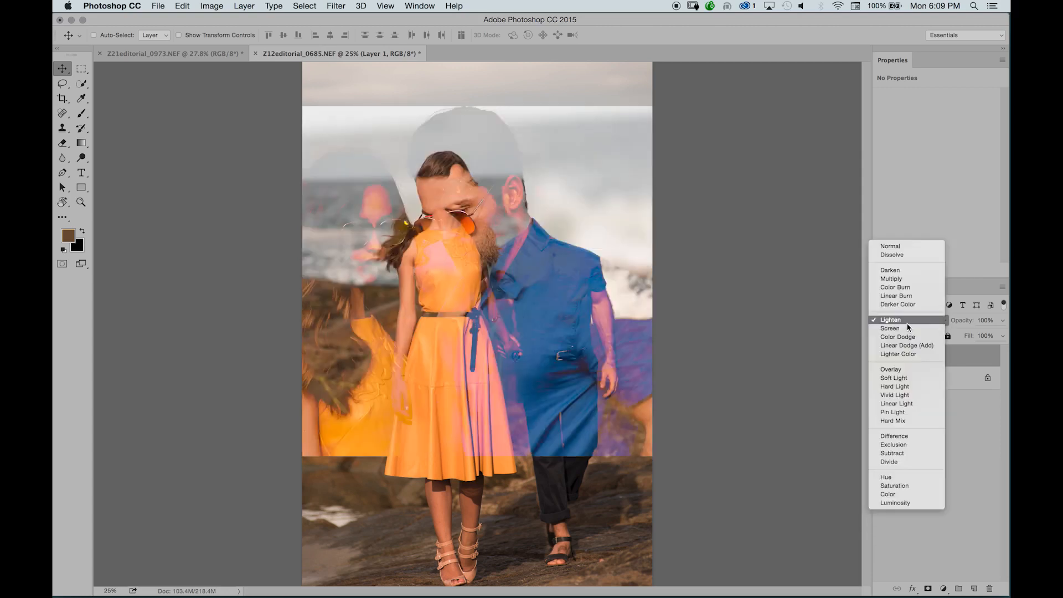
click(908, 329)
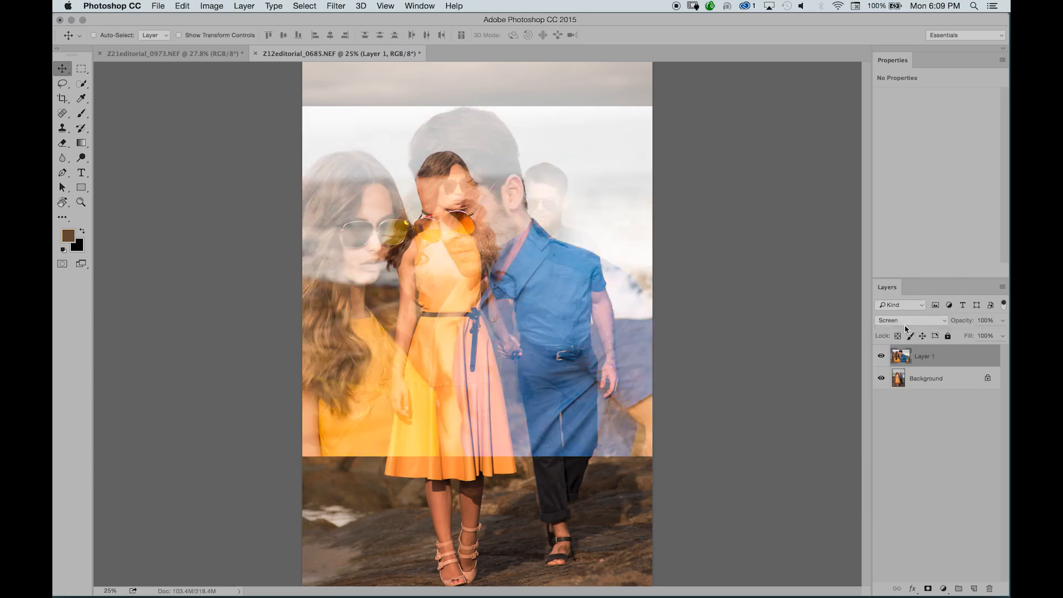
Switch Layer 1's blend mode to Multiply and back to Screen to compare the two opposites
click(903, 321)
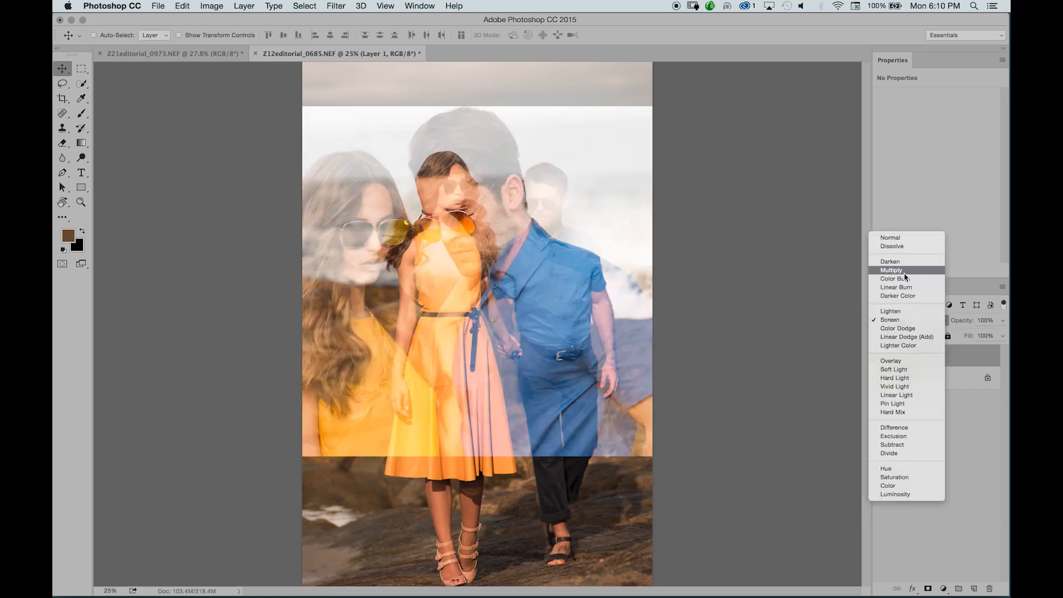
click(906, 277)
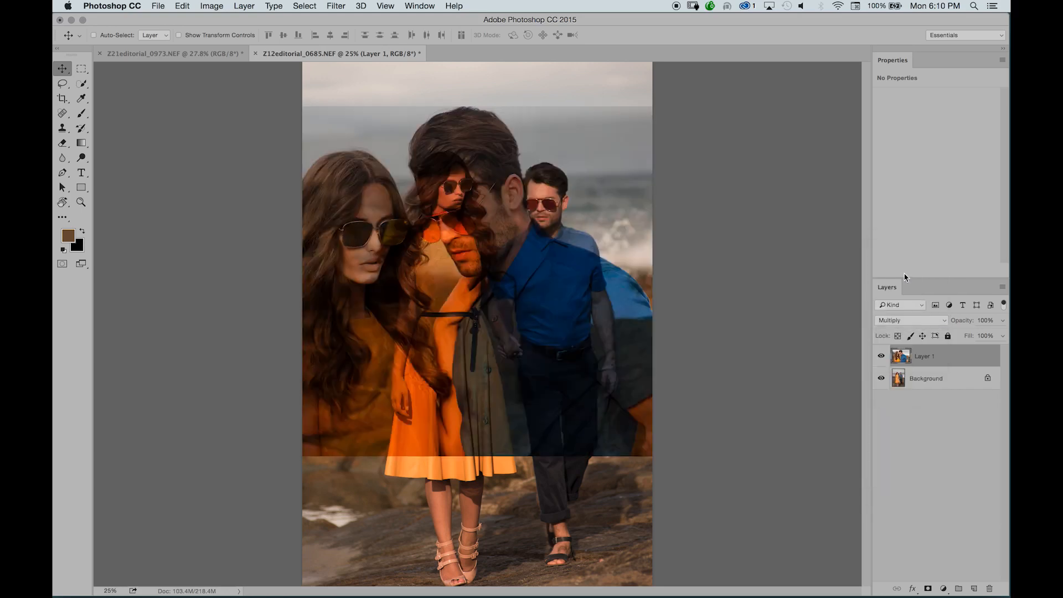
click(897, 321)
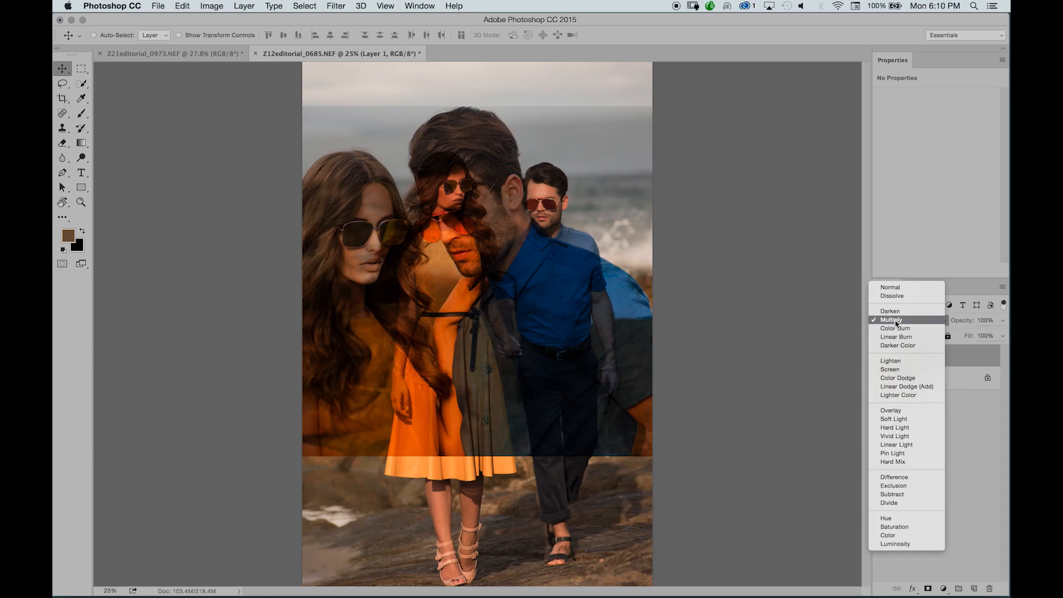
click(896, 369)
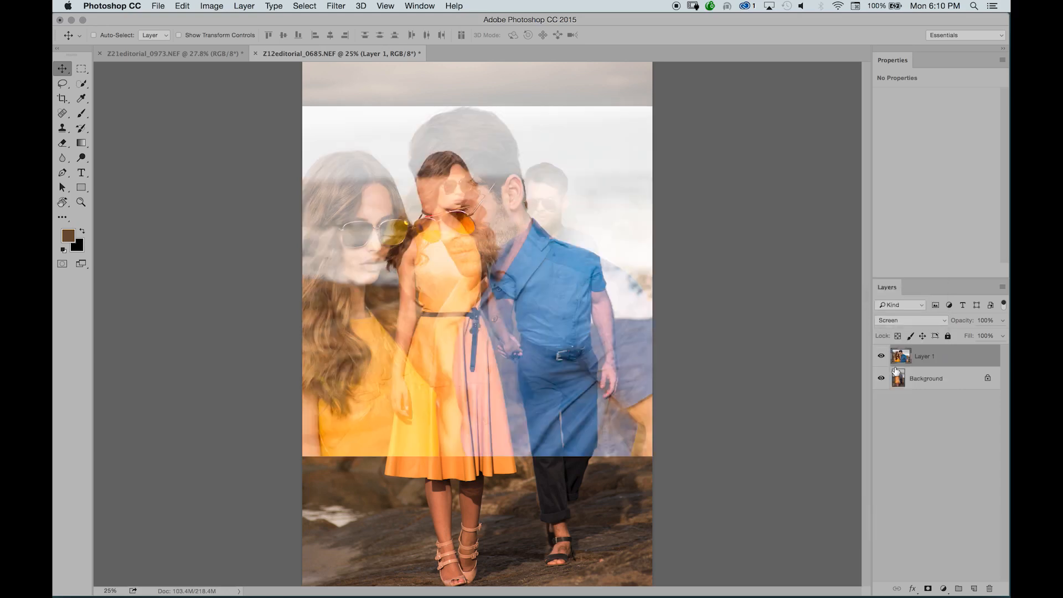
Try the Color Dodge, Linear Dodge (Add) and Lighter Color blend modes on Layer 1
click(908, 326)
click(907, 331)
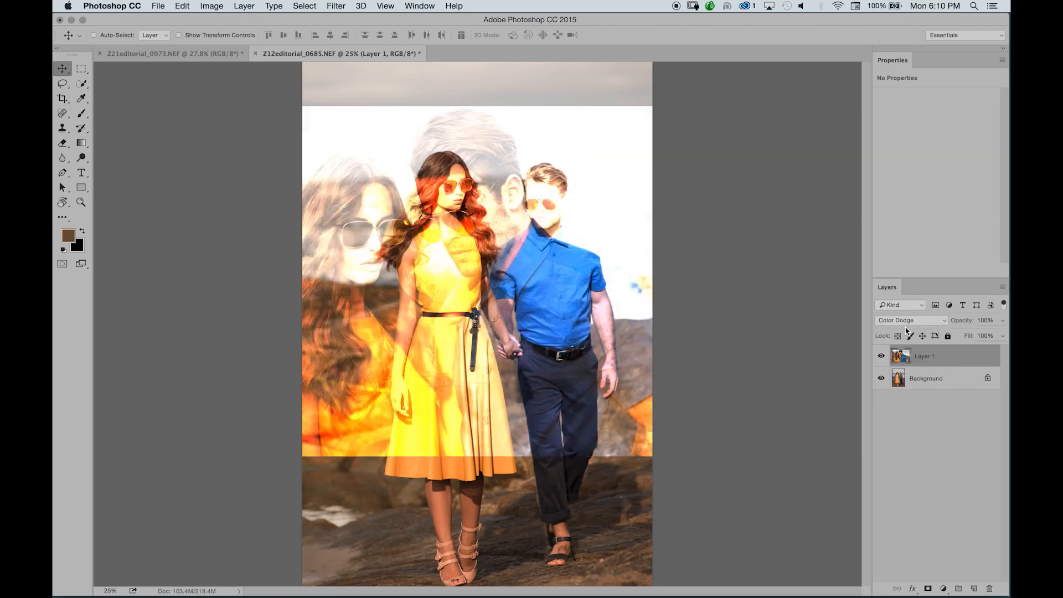
click(912, 316)
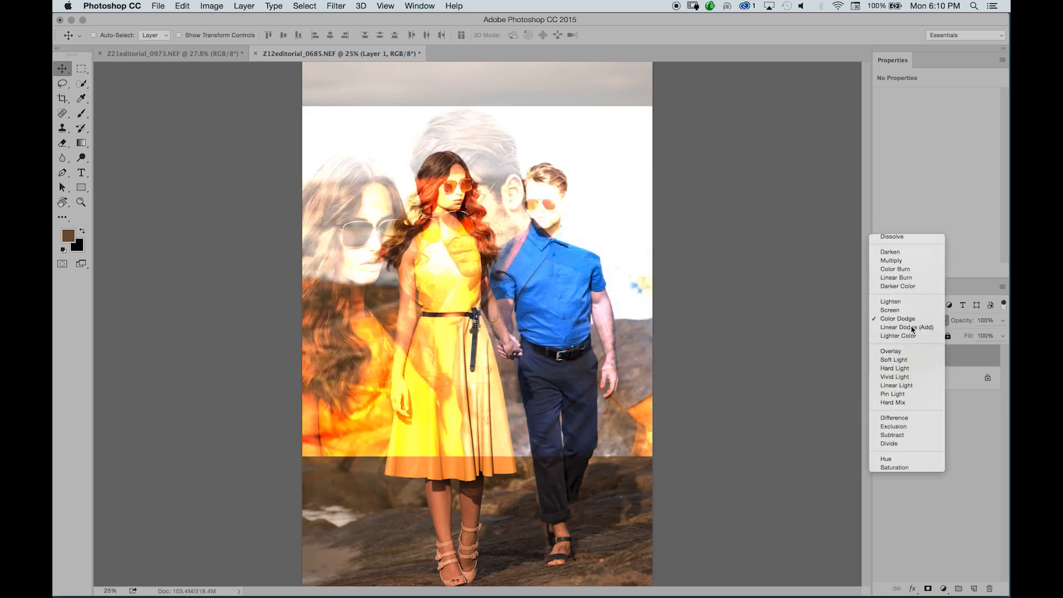
click(910, 326)
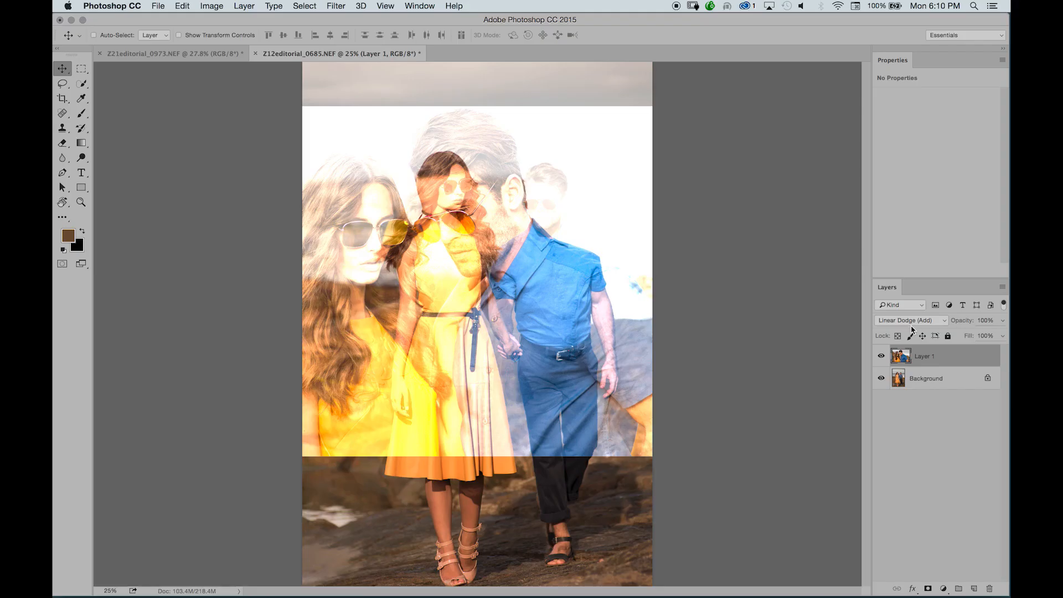
click(912, 326)
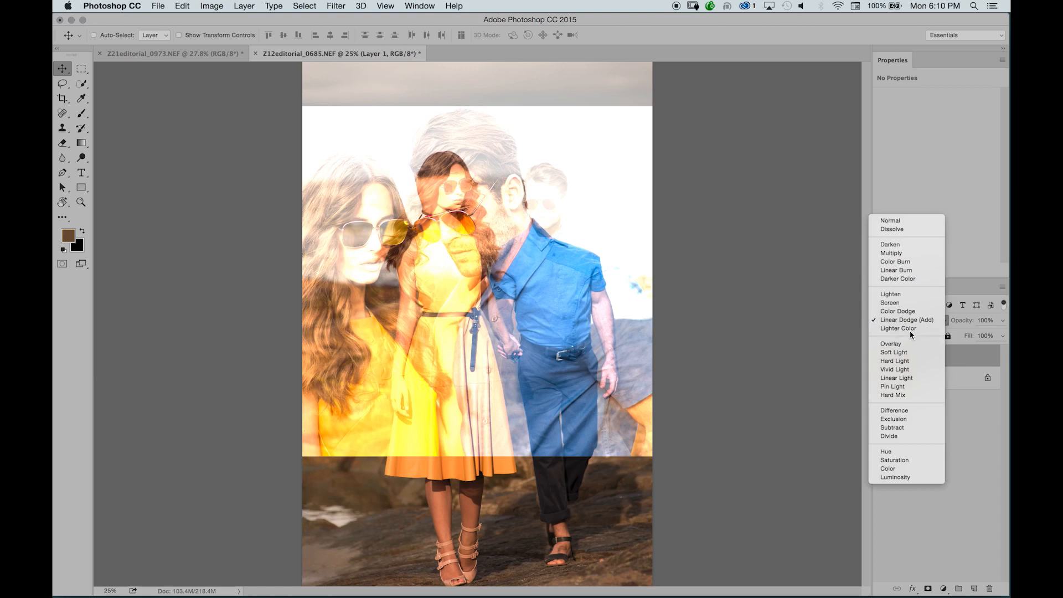
click(911, 329)
Set Layer 1's blend mode to Overlay and move the layer to the right and slightly up
click(913, 316)
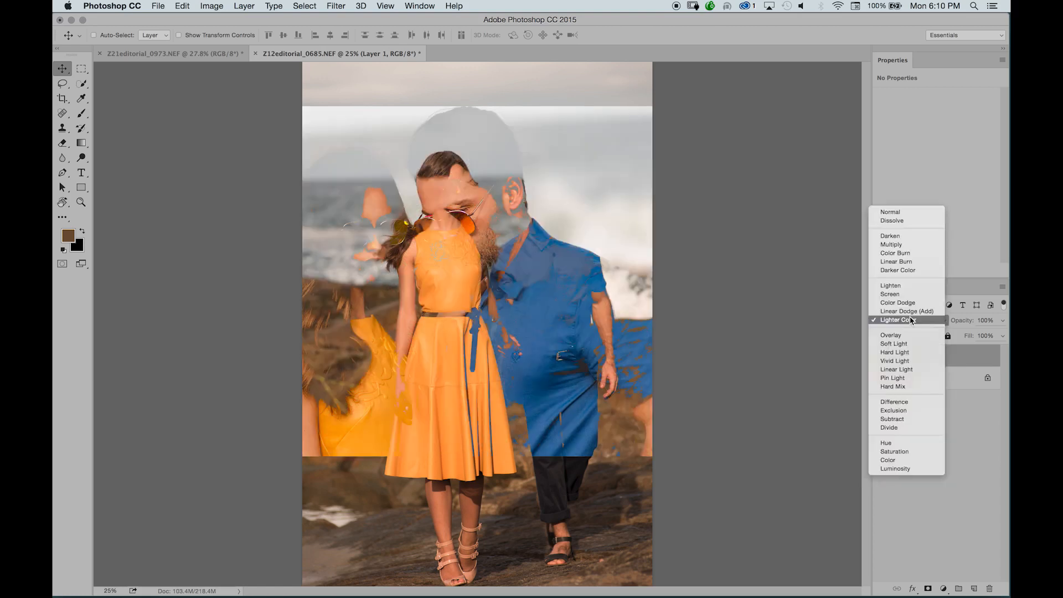
click(903, 332)
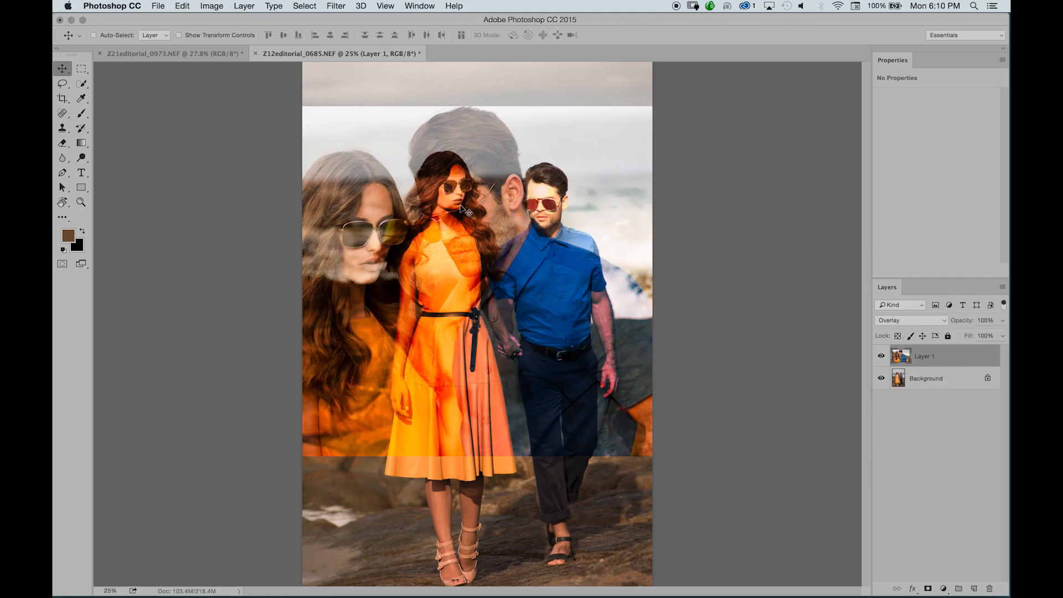
drag(455, 210, 488, 201)
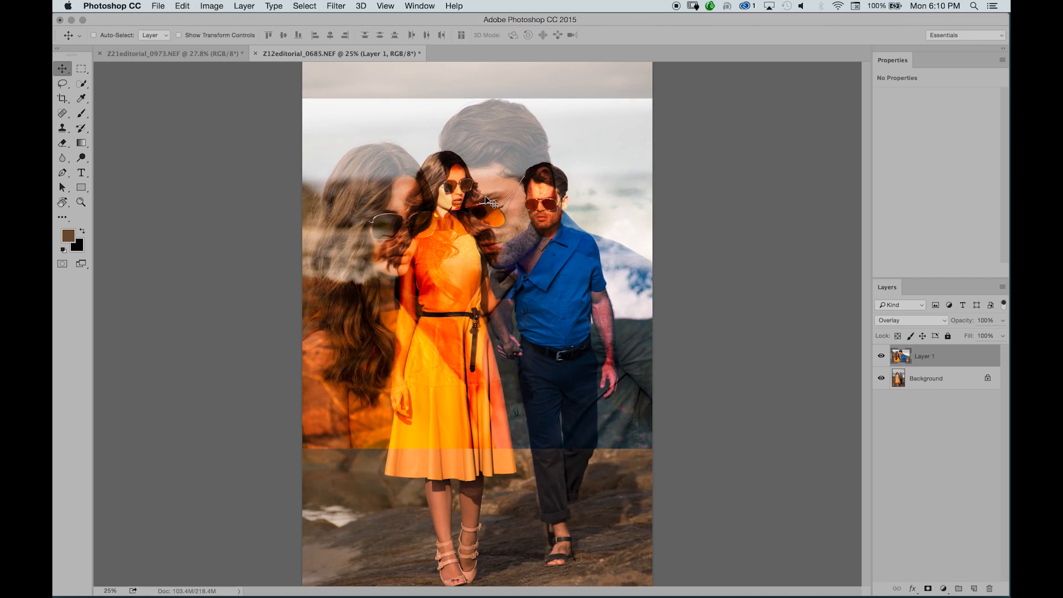
Set Layer 1's blend mode to Soft Light and move the layer further up and slightly to the right
click(897, 325)
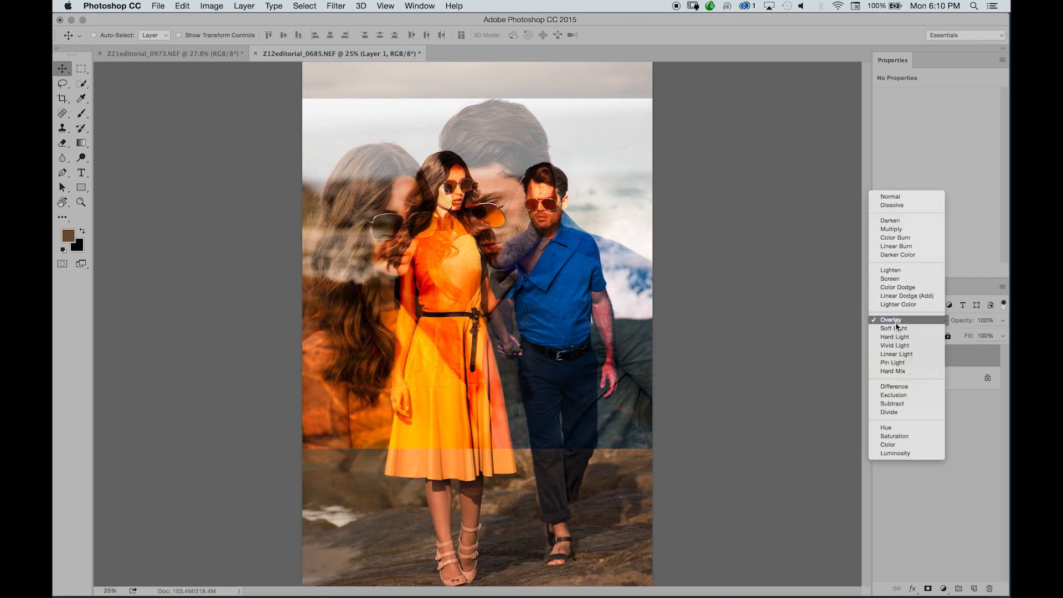
click(897, 334)
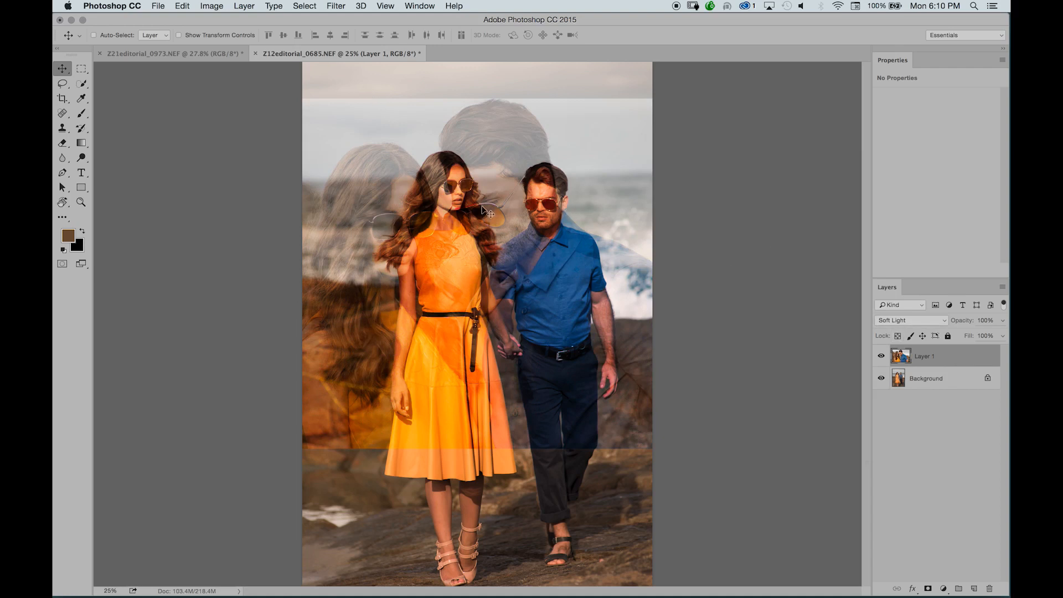
drag(416, 232, 427, 209)
Switch Layer 1's blend mode through Hard Light to Vivid Light and move the layer down over the standing couple
click(933, 321)
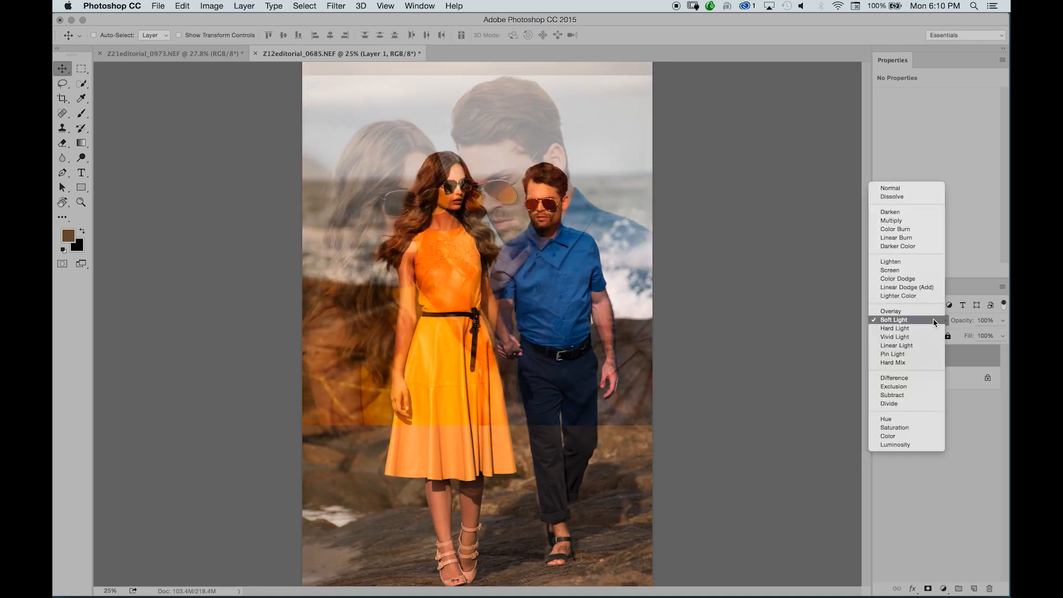
click(931, 327)
click(929, 324)
click(919, 324)
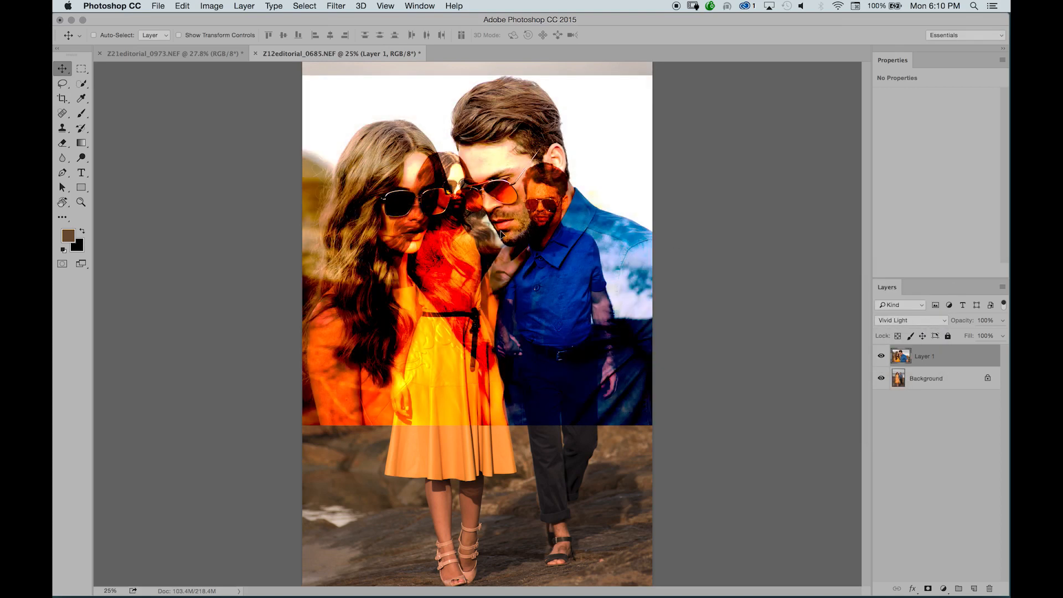
drag(502, 224, 503, 260)
Compare Hard Light with Soft Light on Layer 1 by alternating between them, ending on Overlay
click(900, 324)
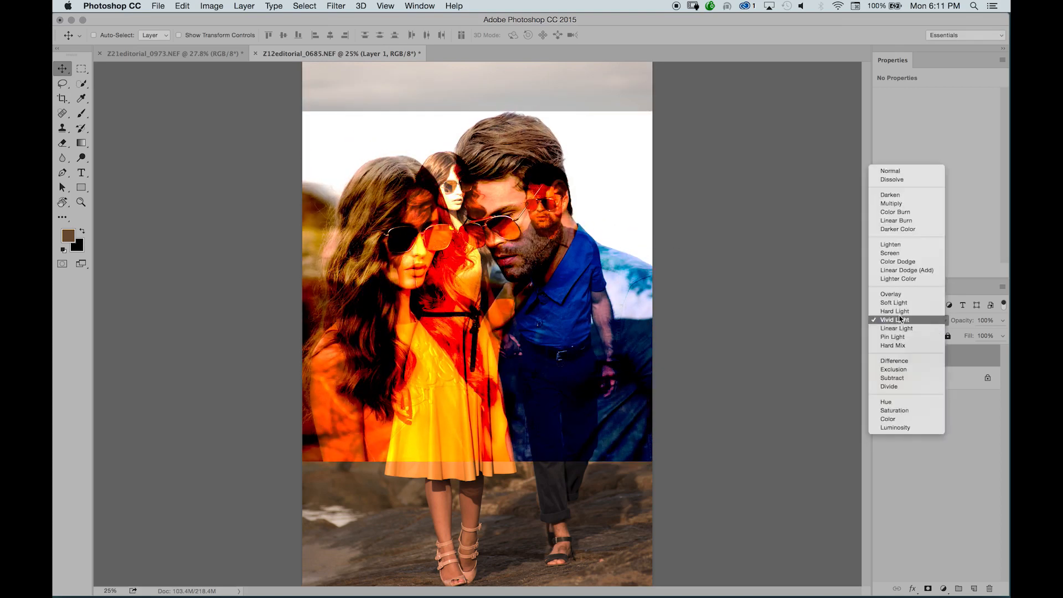
click(898, 315)
click(900, 319)
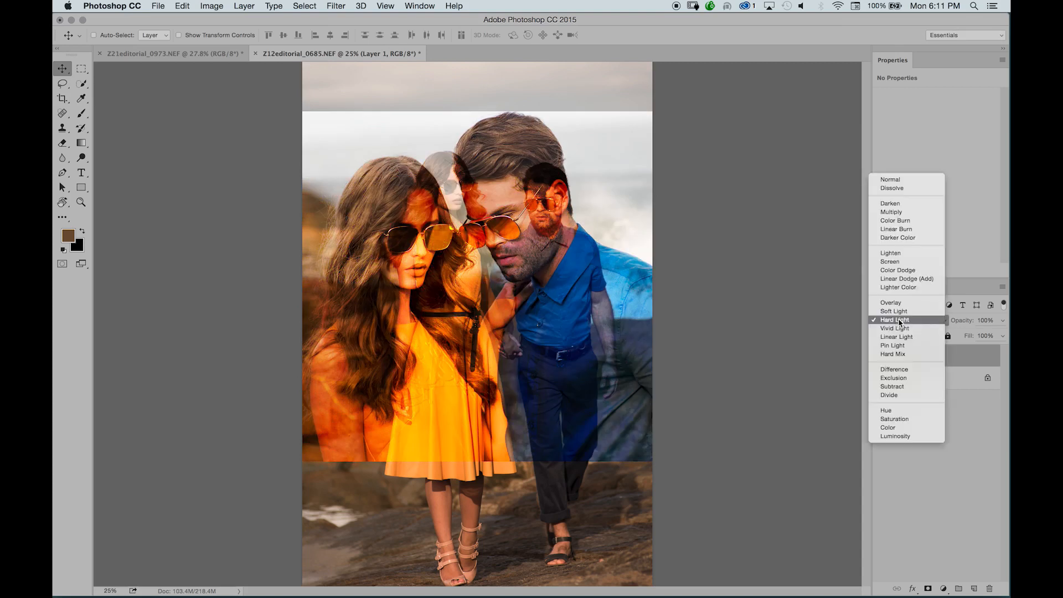
click(900, 312)
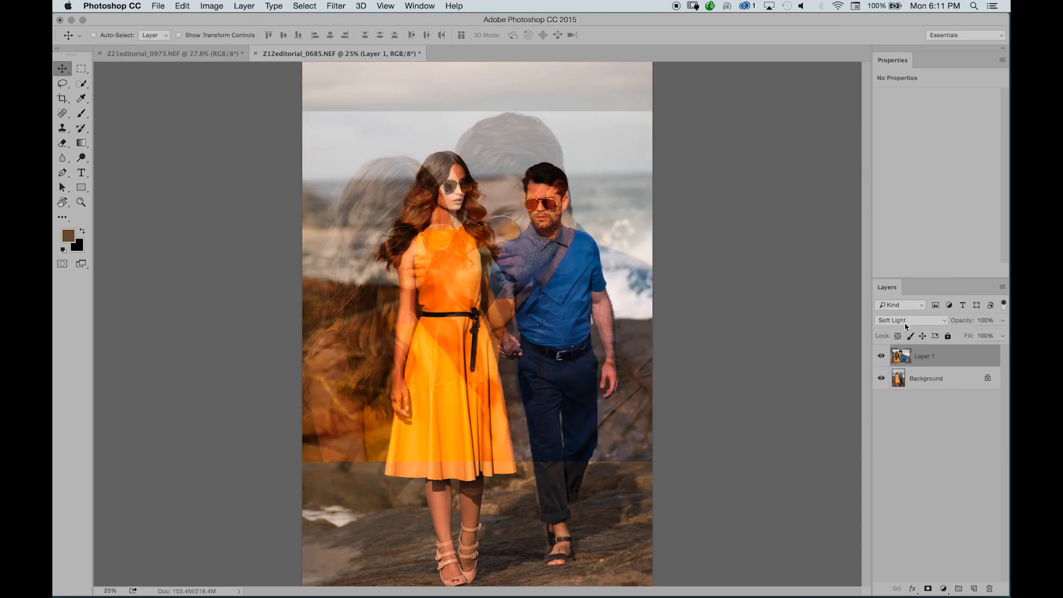
click(906, 326)
click(905, 330)
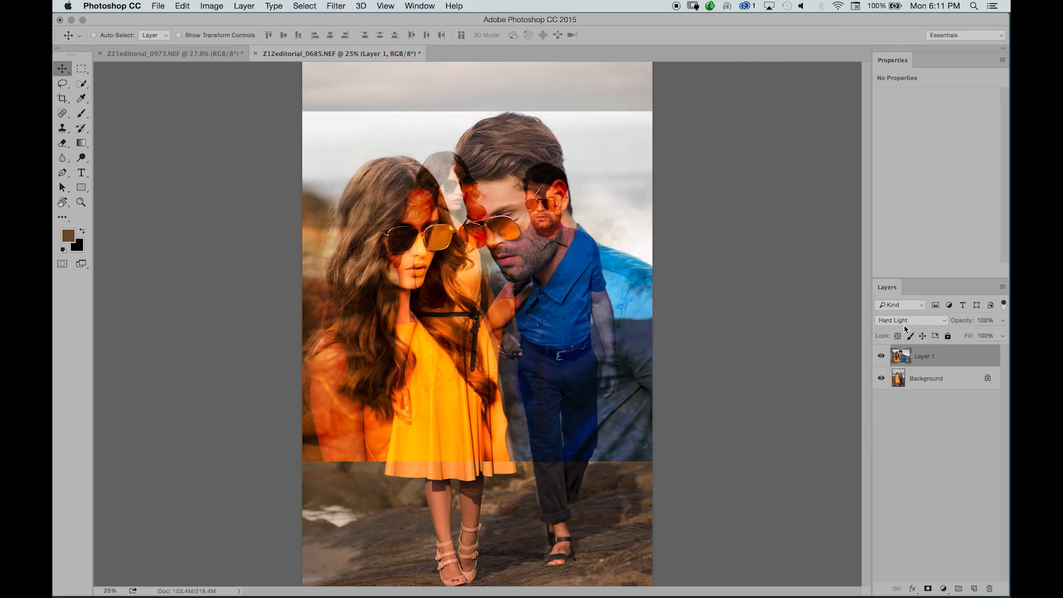
click(905, 321)
click(905, 304)
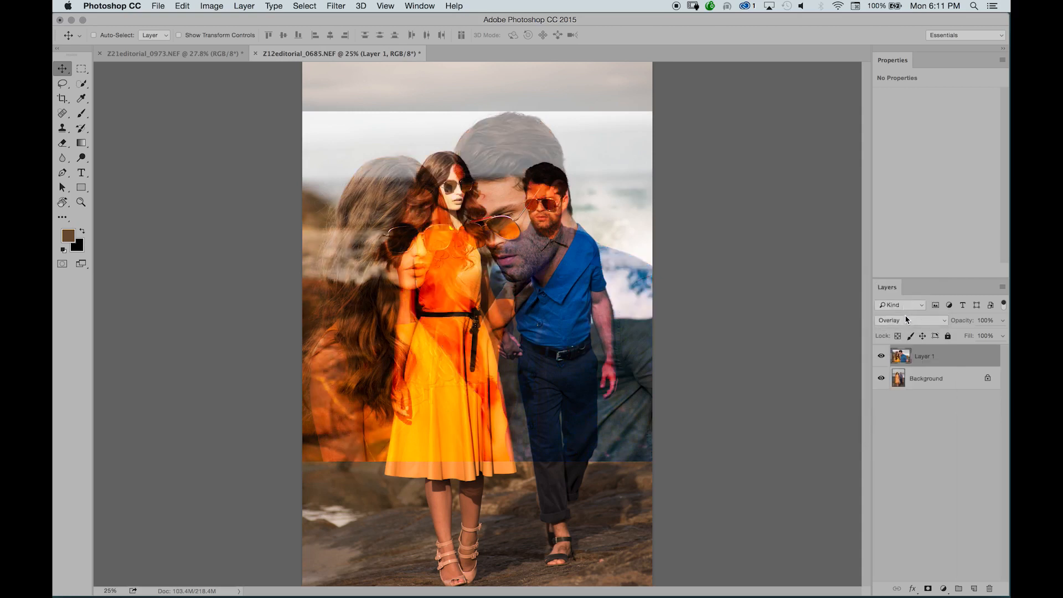
Try the Vivid Light and Linear Light blend modes on Layer 1
click(908, 323)
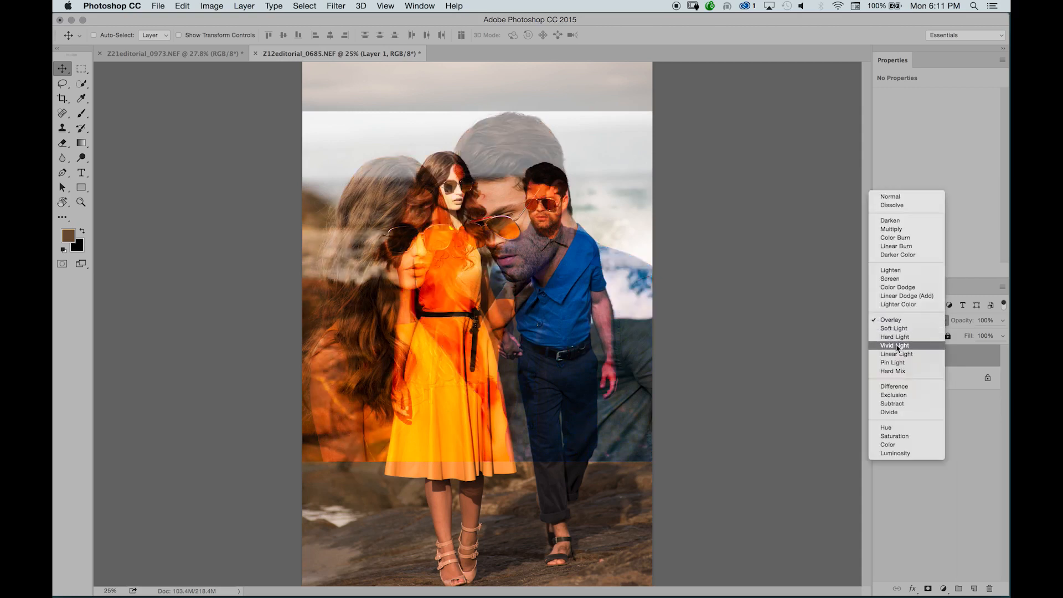
click(905, 347)
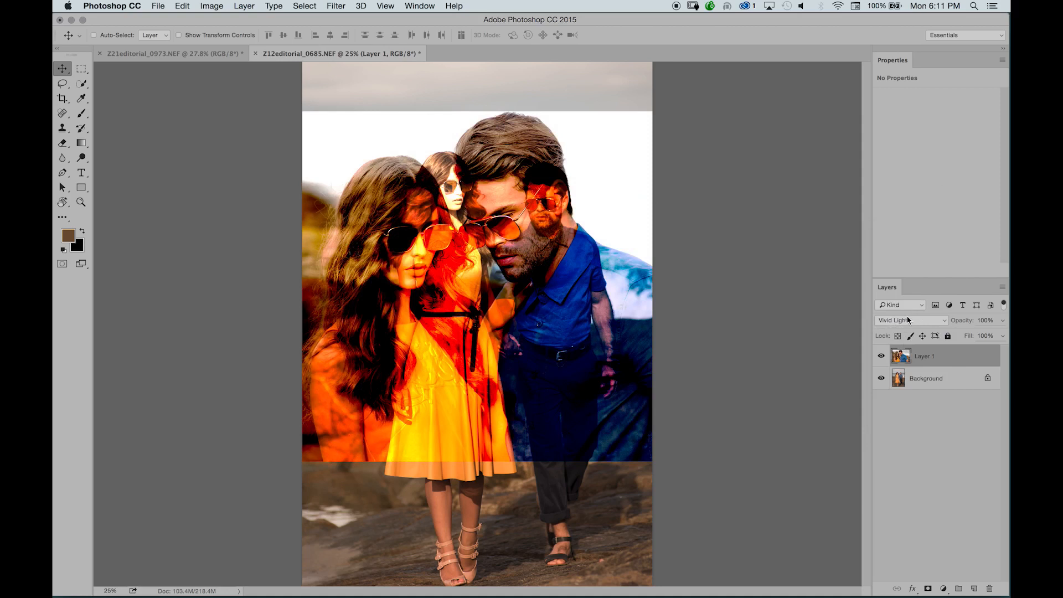
click(908, 320)
click(896, 329)
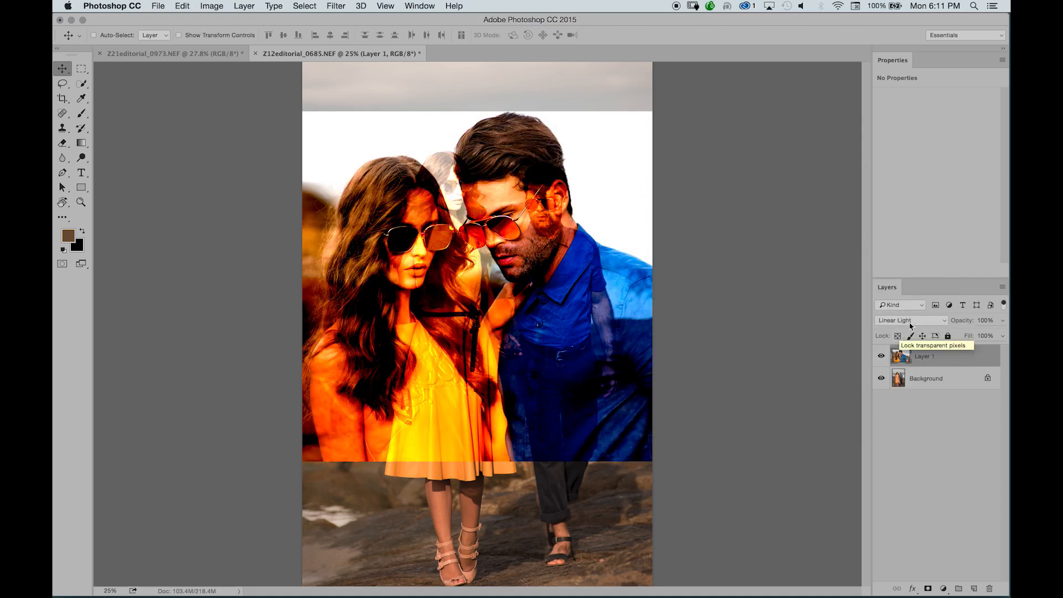
Try the Hard Mix blend mode on Layer 1 and return the layer to Soft Light
click(910, 324)
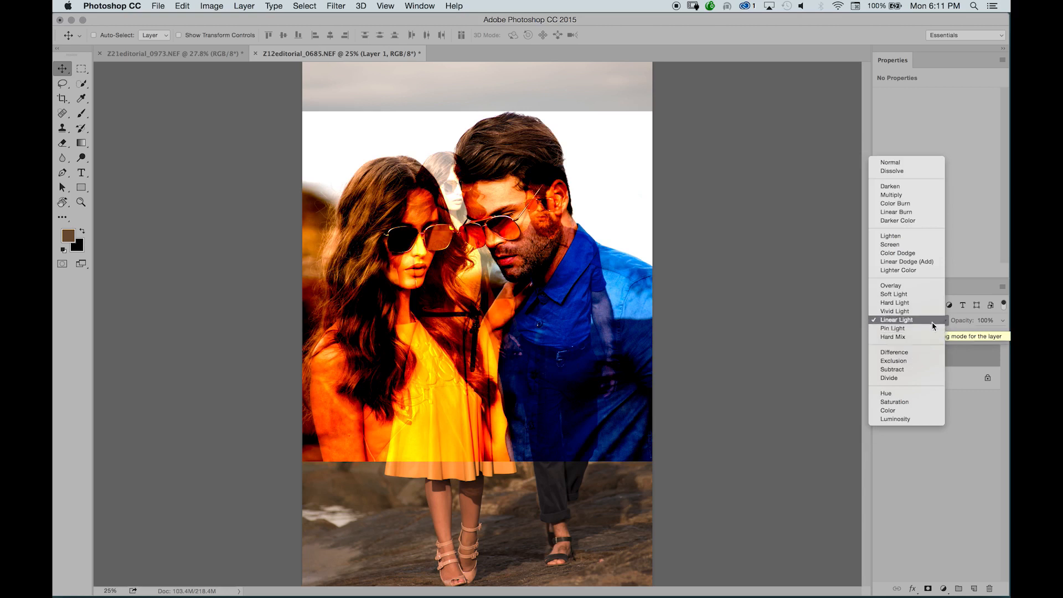
click(918, 337)
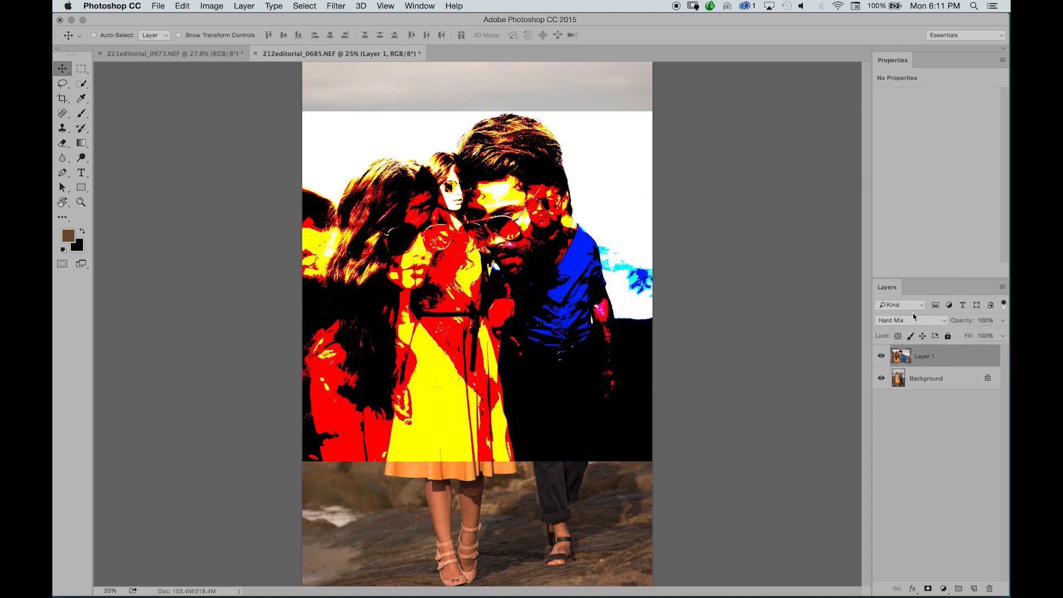
click(908, 323)
click(906, 321)
click(903, 322)
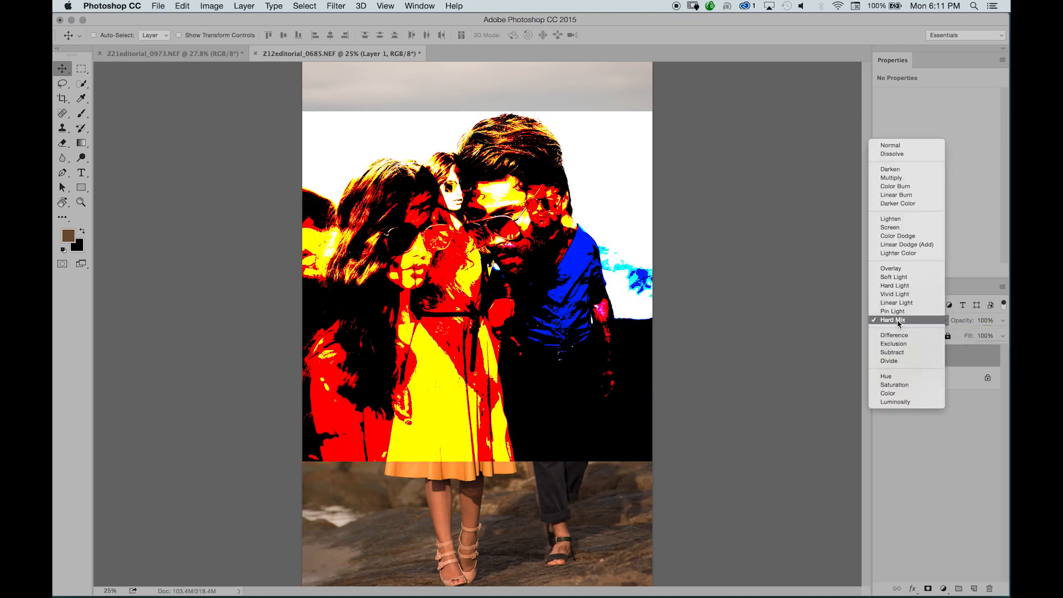
click(906, 277)
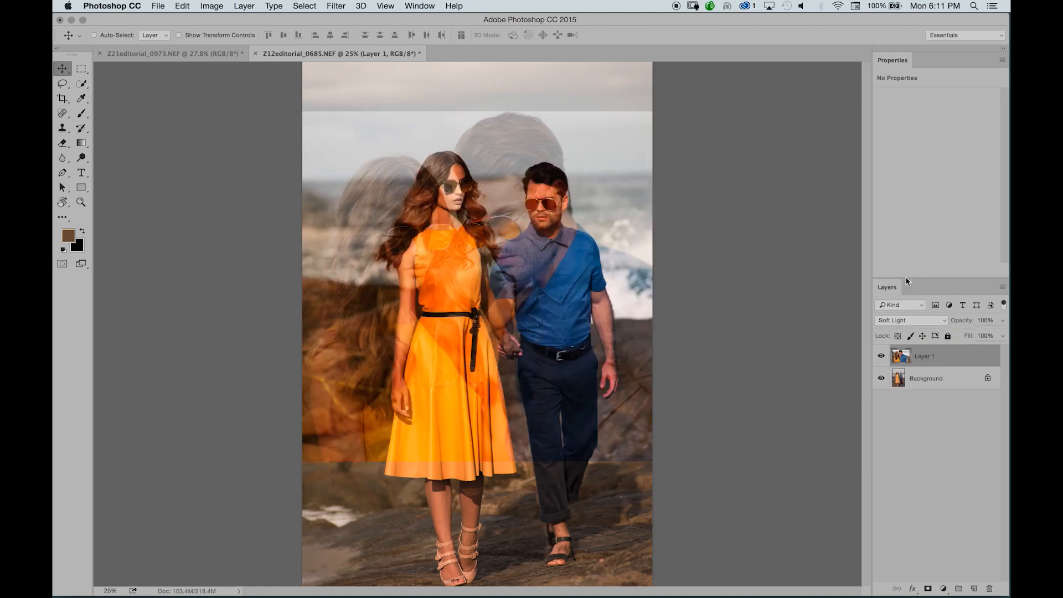
Try the Linear Light blend mode on Layer 1, followed by Difference
click(928, 321)
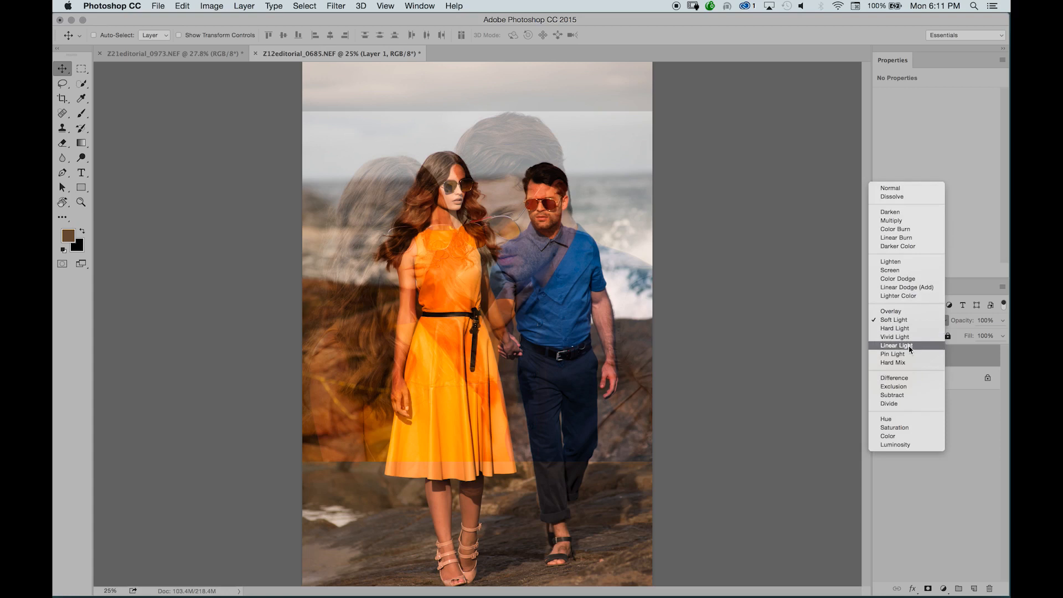
click(910, 346)
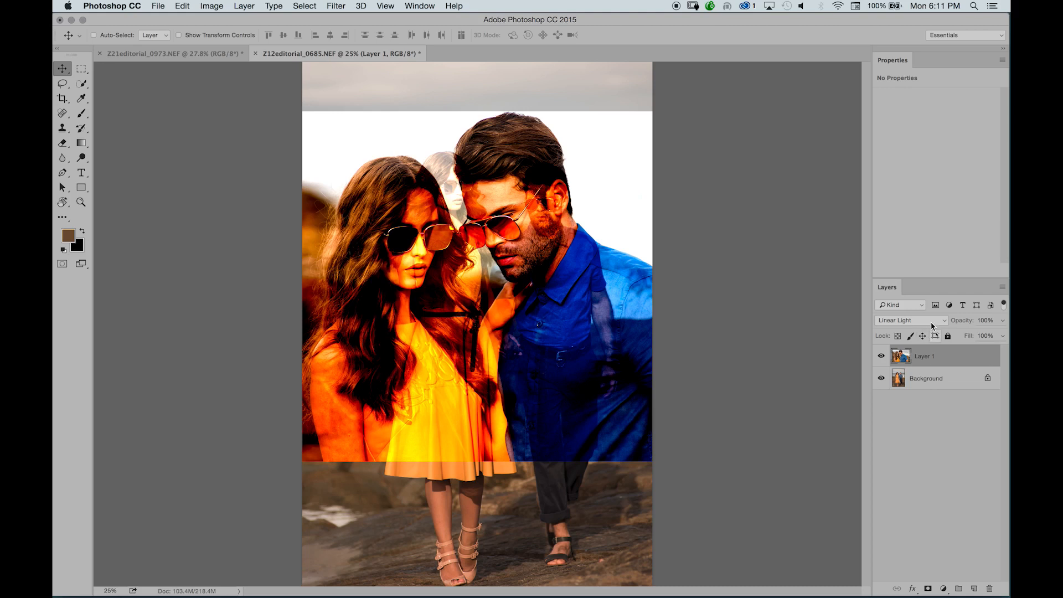
click(931, 320)
click(896, 344)
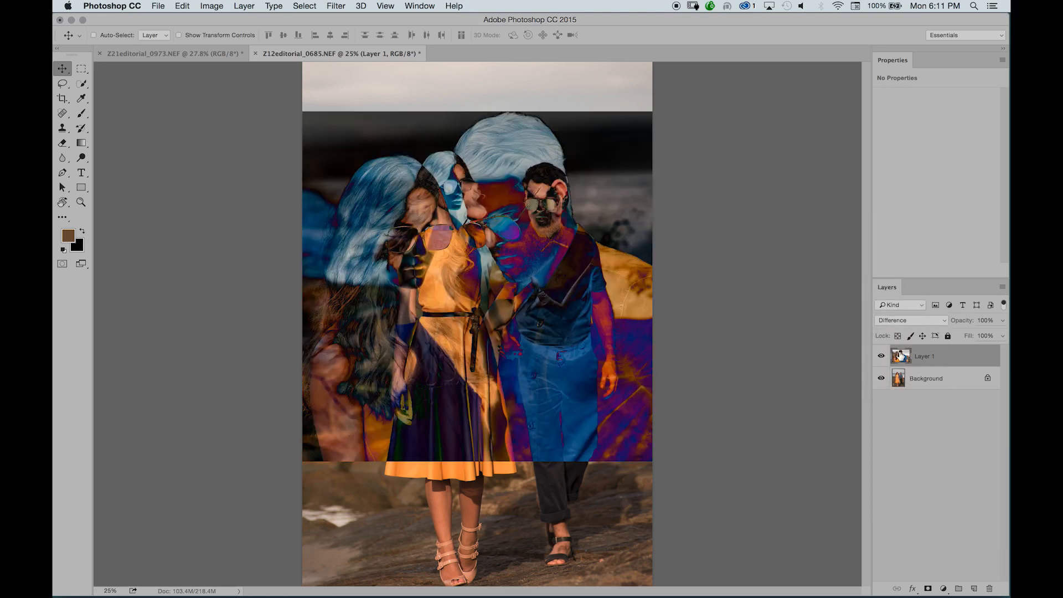
Set Layer 1's blend mode to Exclusion
click(911, 320)
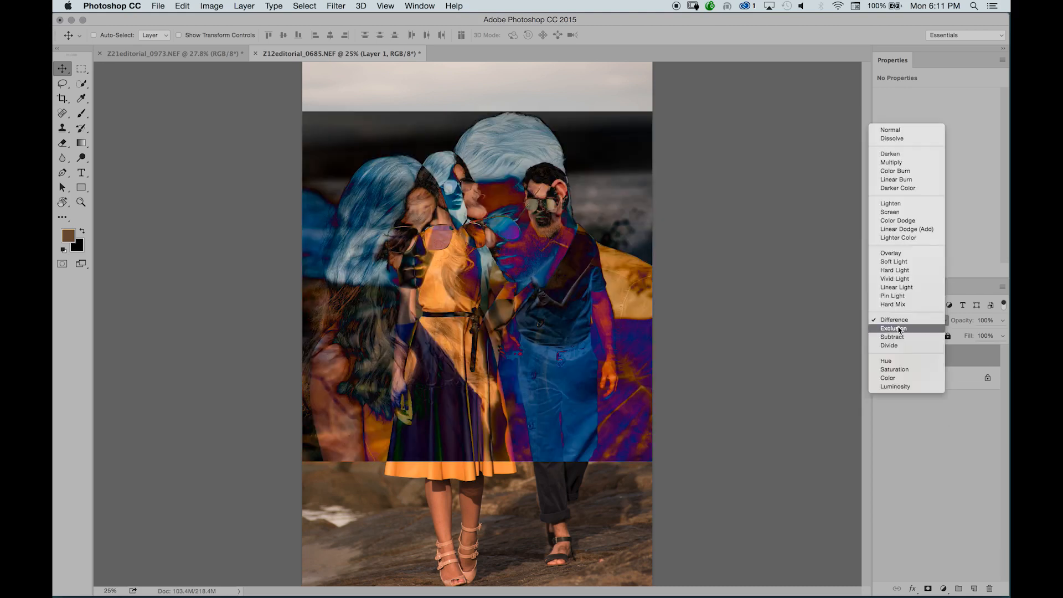
click(898, 330)
click(907, 323)
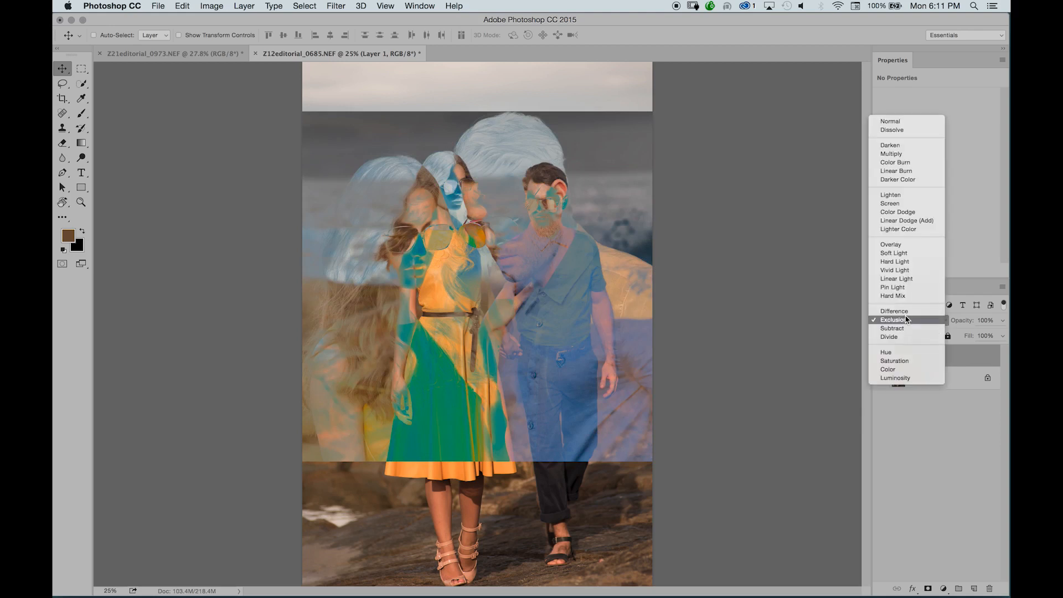
Try Difference and Exclusion on Layer 1 while shifting it over the background photo, and settle on Subtract as its blend mode
click(907, 311)
drag(515, 228, 483, 211)
click(925, 322)
click(918, 330)
drag(513, 300, 563, 323)
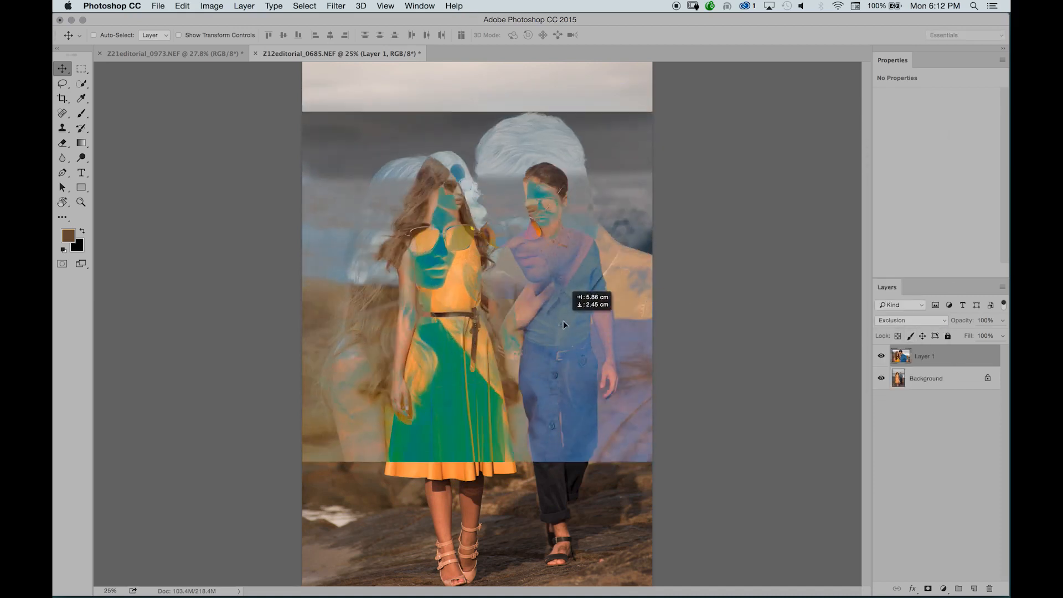
click(904, 321)
click(906, 336)
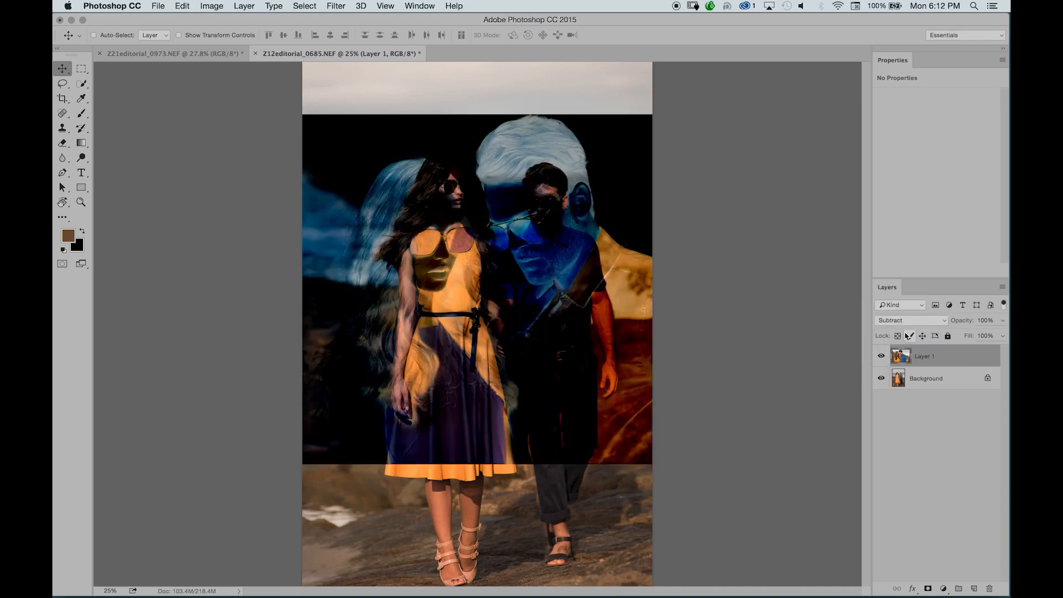
Hide Layer 1 and add a new empty layer directly above the Background
click(881, 356)
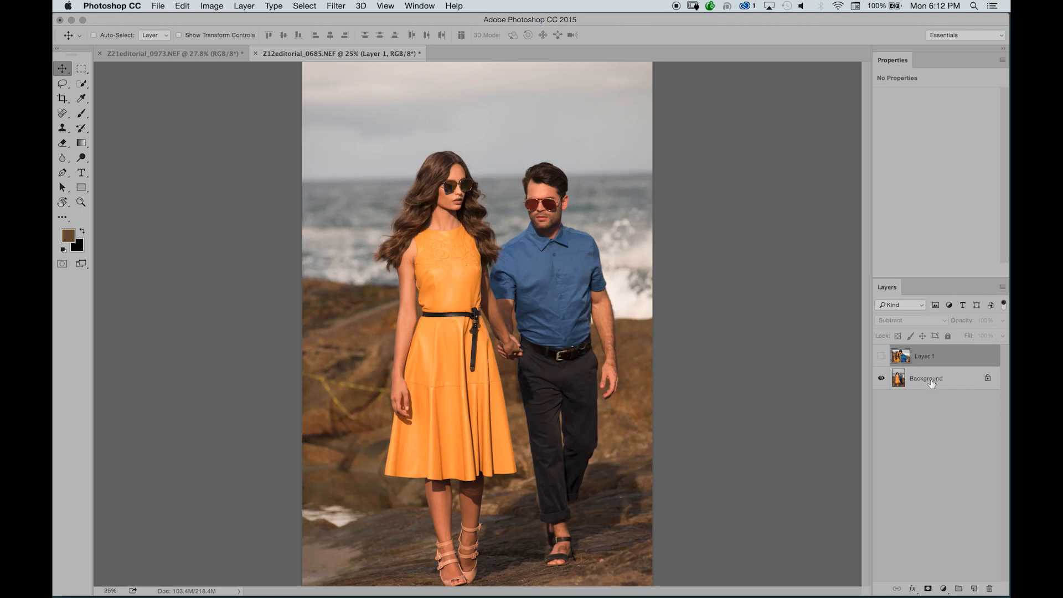
click(932, 383)
click(973, 588)
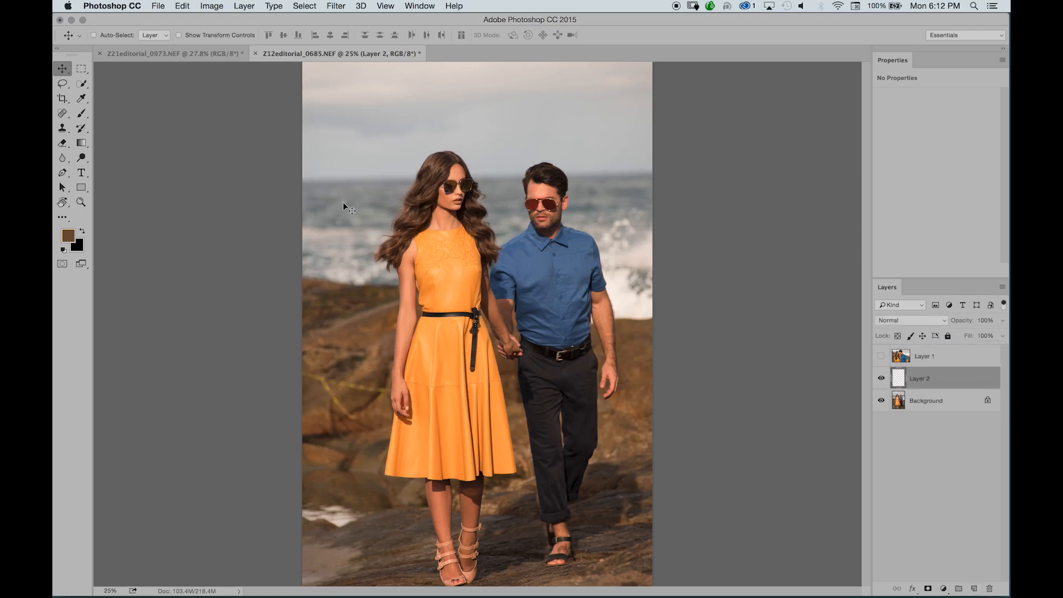
Try Color Dodge on the empty Layer 2 and switch its blend mode to Screen
key(z)
drag(441, 181, 524, 182)
drag(478, 235, 453, 190)
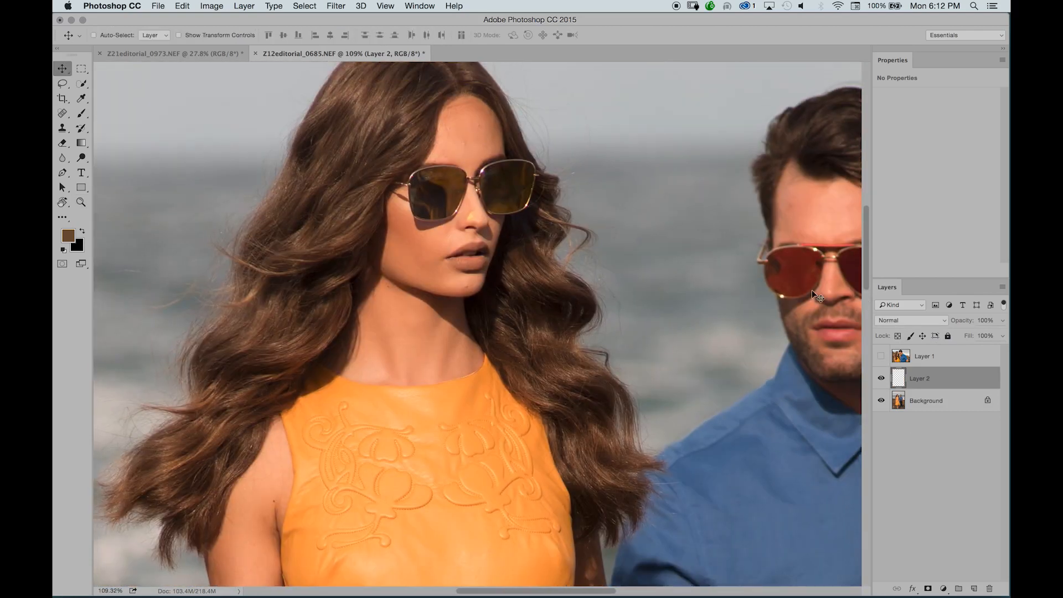
drag(330, 346, 408, 185)
key(z)
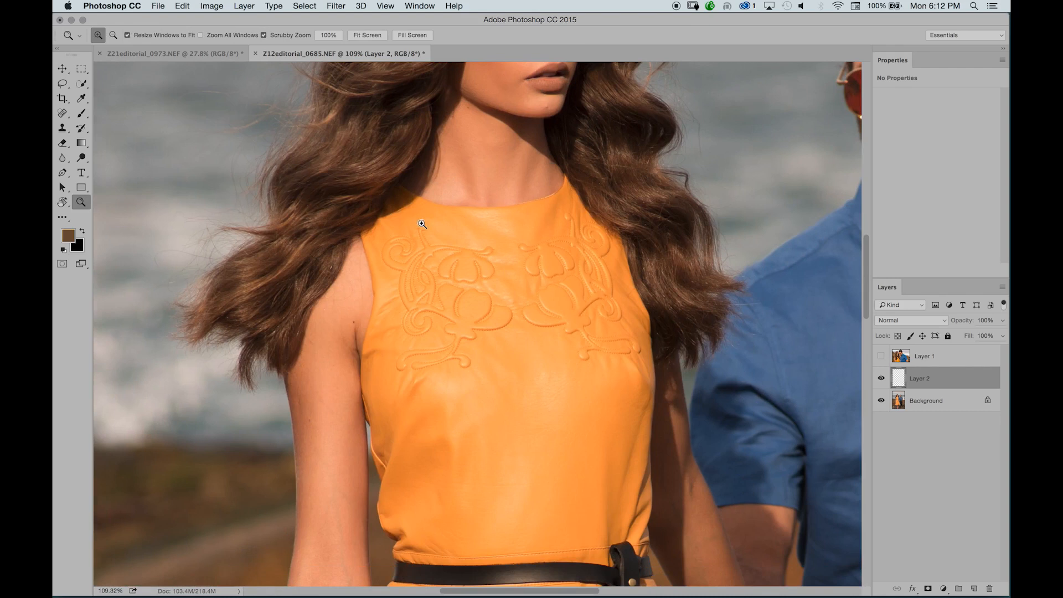
drag(422, 226, 382, 261)
drag(527, 194, 540, 223)
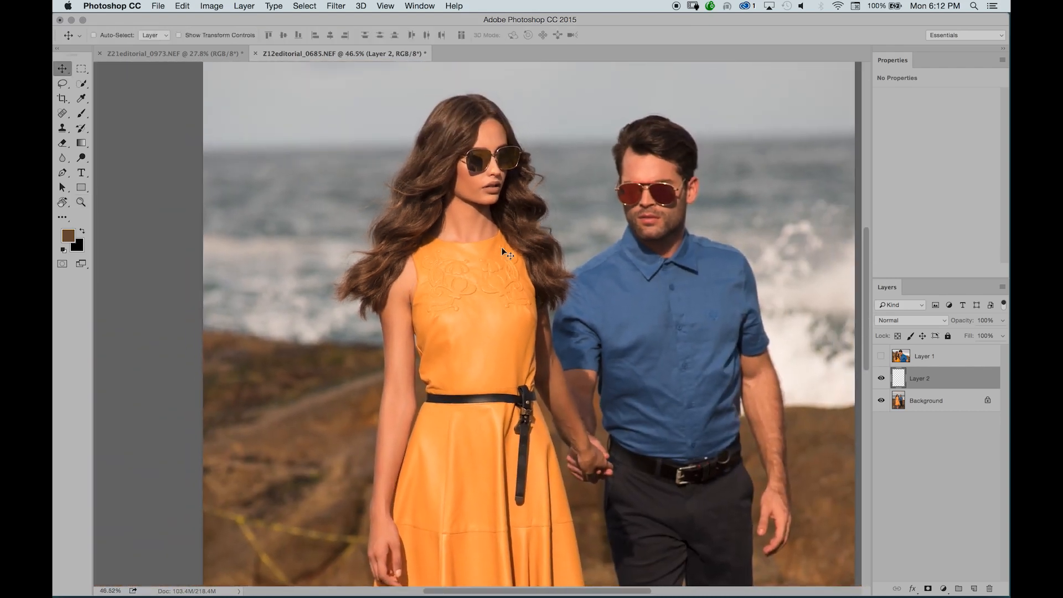
click(921, 321)
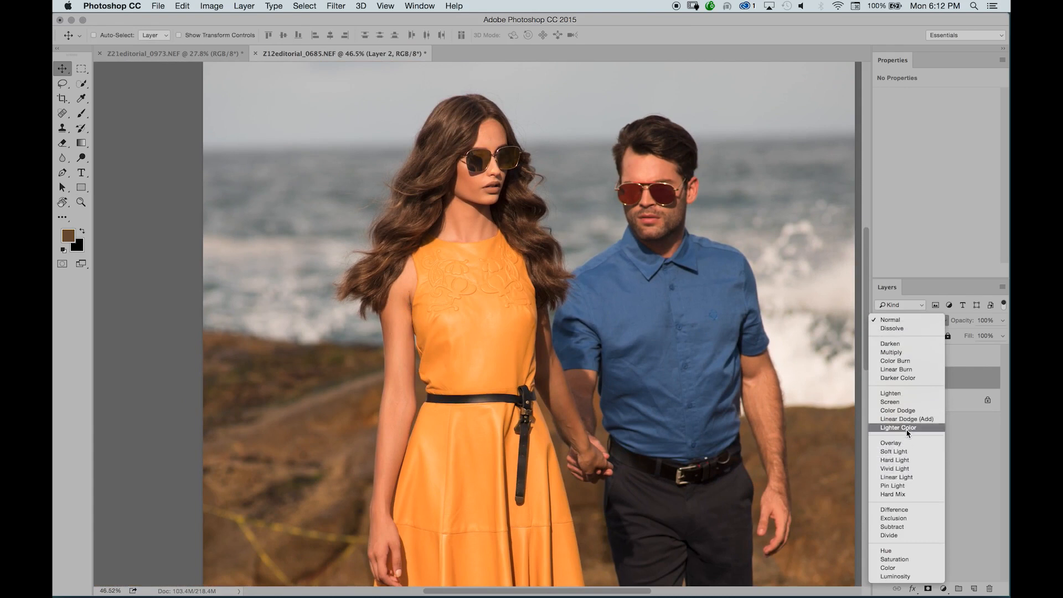
click(904, 411)
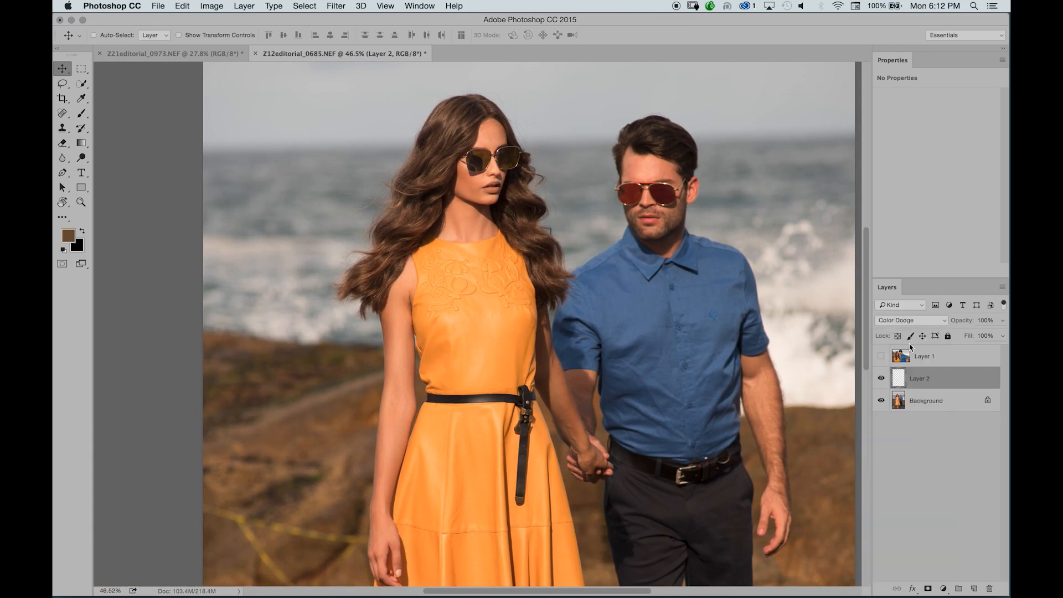
click(908, 324)
click(903, 311)
Make white the foreground colour and prepare the Brush tool at a size of 300 px
drag(438, 261, 471, 270)
key(d)
key(x)
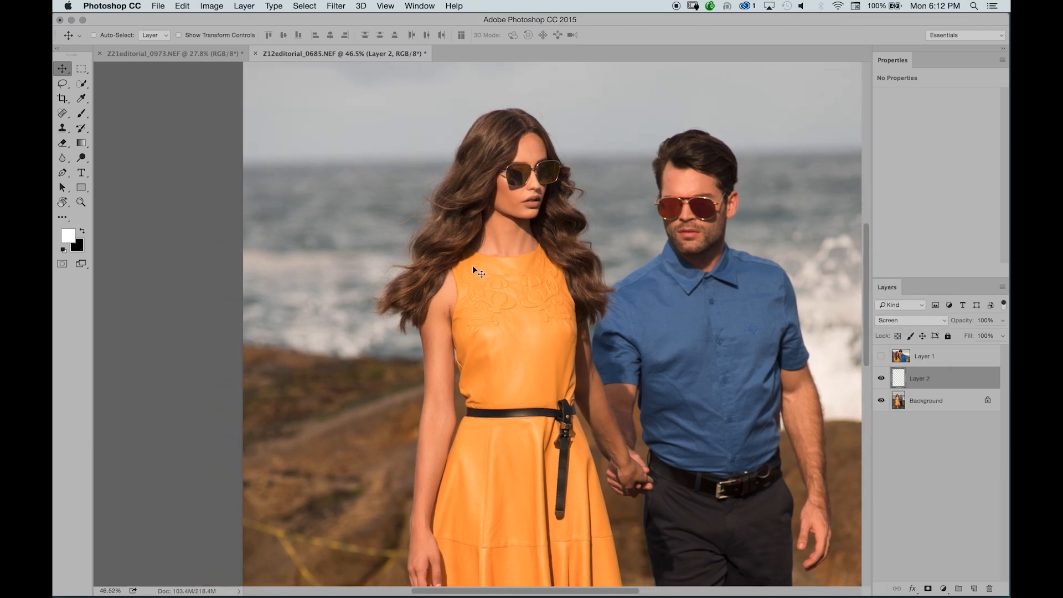
key(b)
key(bracketleft)
key(bracketleft)
key(bracketleft)
key(bracketleft)
key(bracketleft)
key(bracketleft)
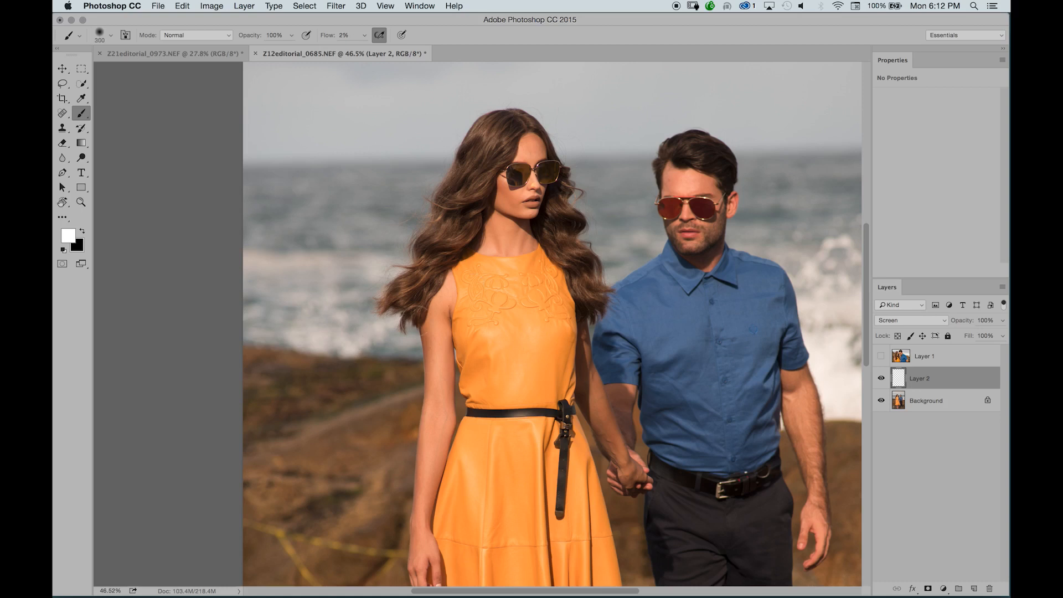
Set Layer 2's blend mode to Lighten and paint softly in white over the woman's bare arm beside the rocks
click(939, 320)
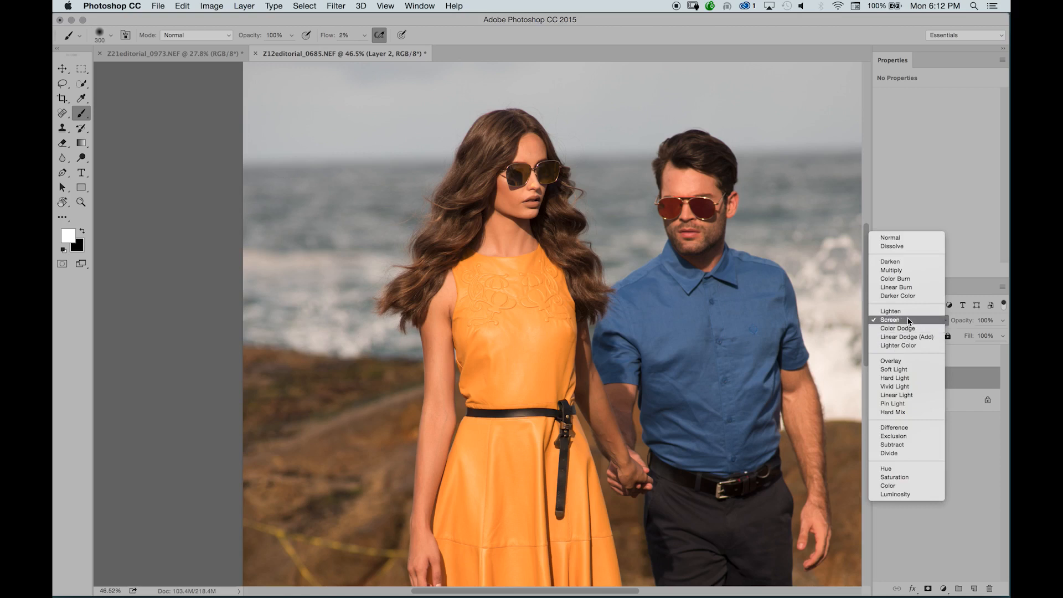
click(905, 311)
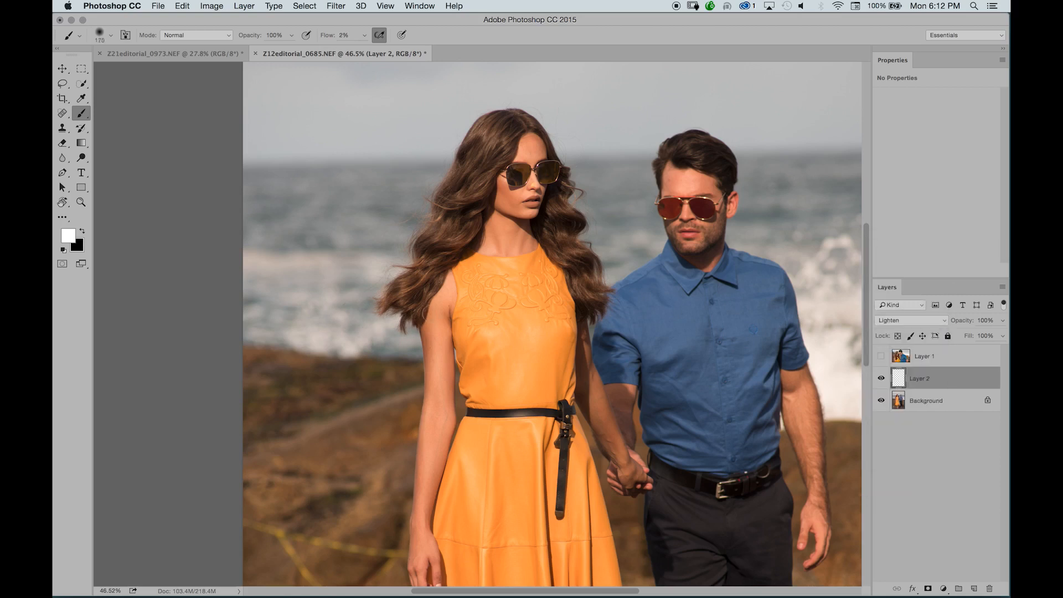
key([)
key([)
mouse_move(436, 364)
mouse_down()
mouse_move(437, 401)
mouse_move(436, 382)
mouse_up()
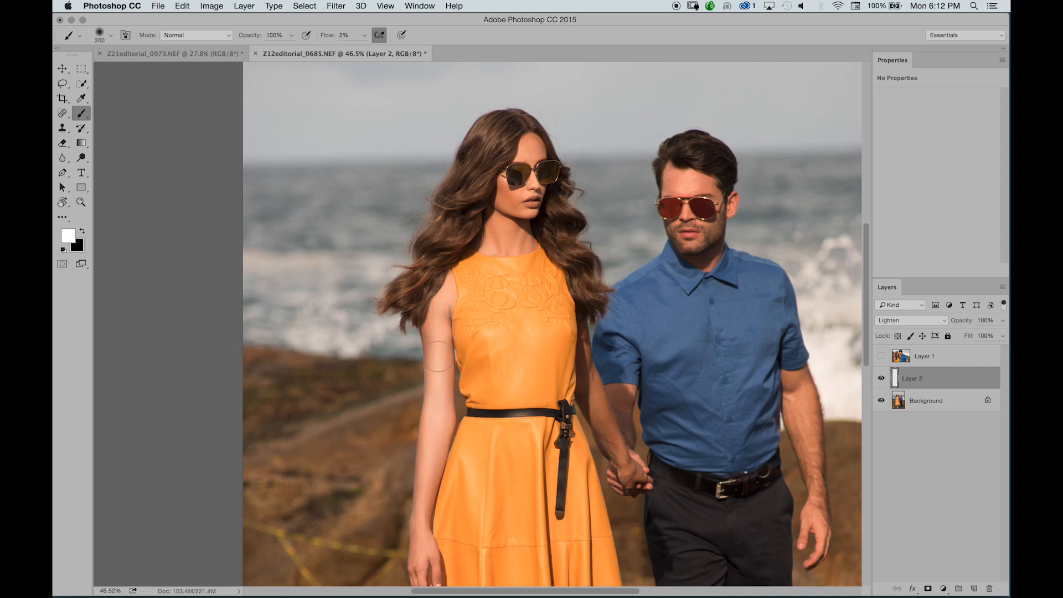
Compare Normal and Lighten for the white paint on Layer 2, ending on Normal
click(903, 321)
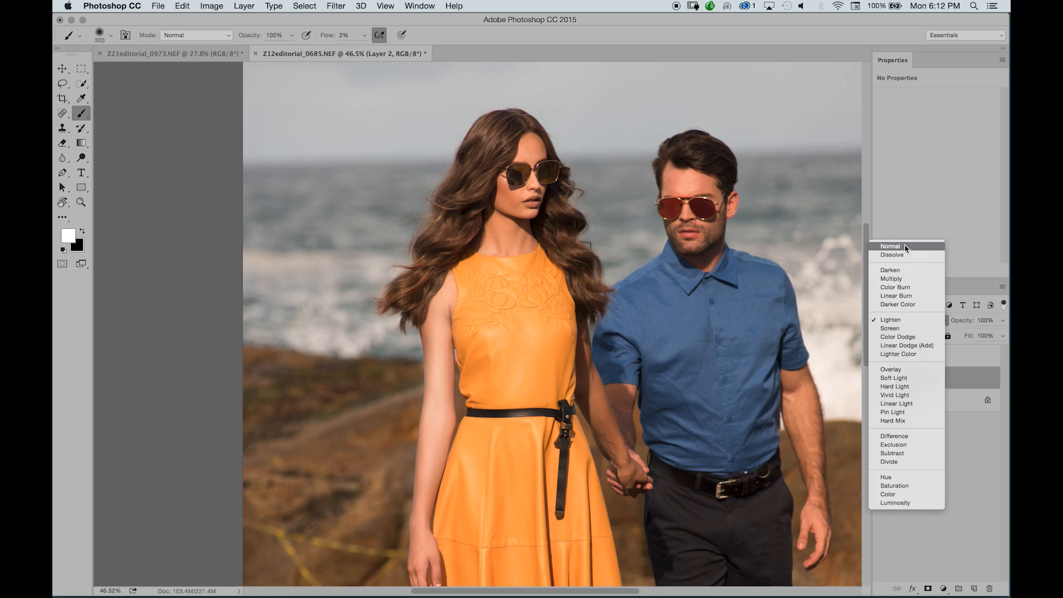
click(903, 246)
click(915, 323)
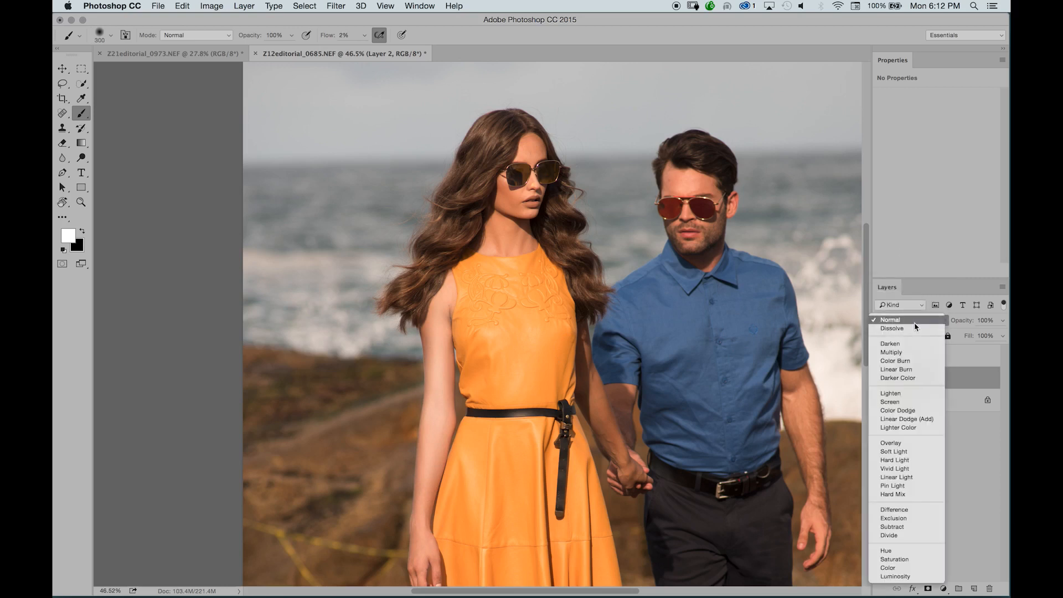
click(906, 395)
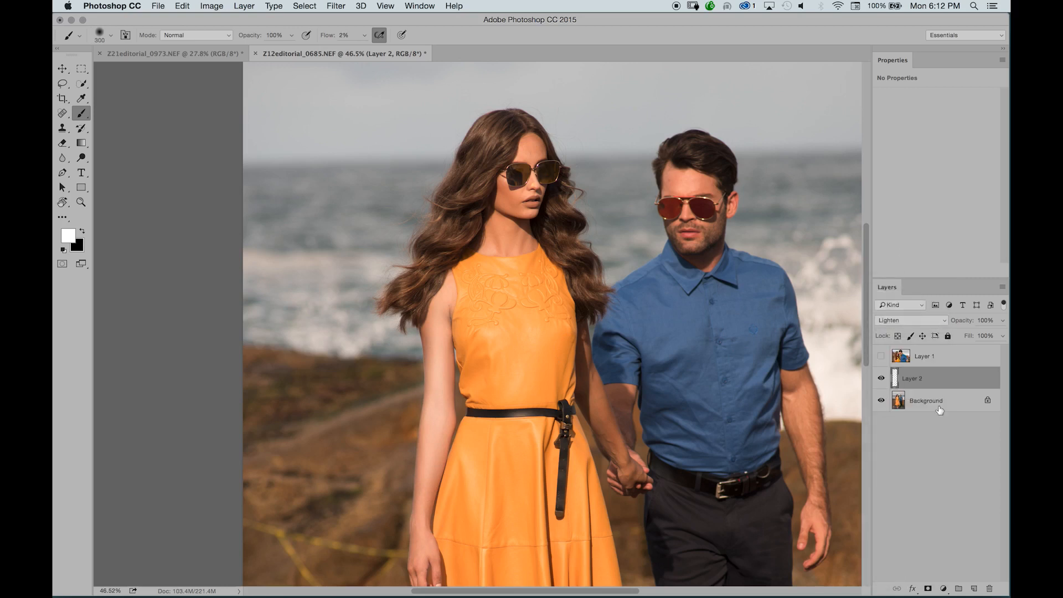
click(918, 321)
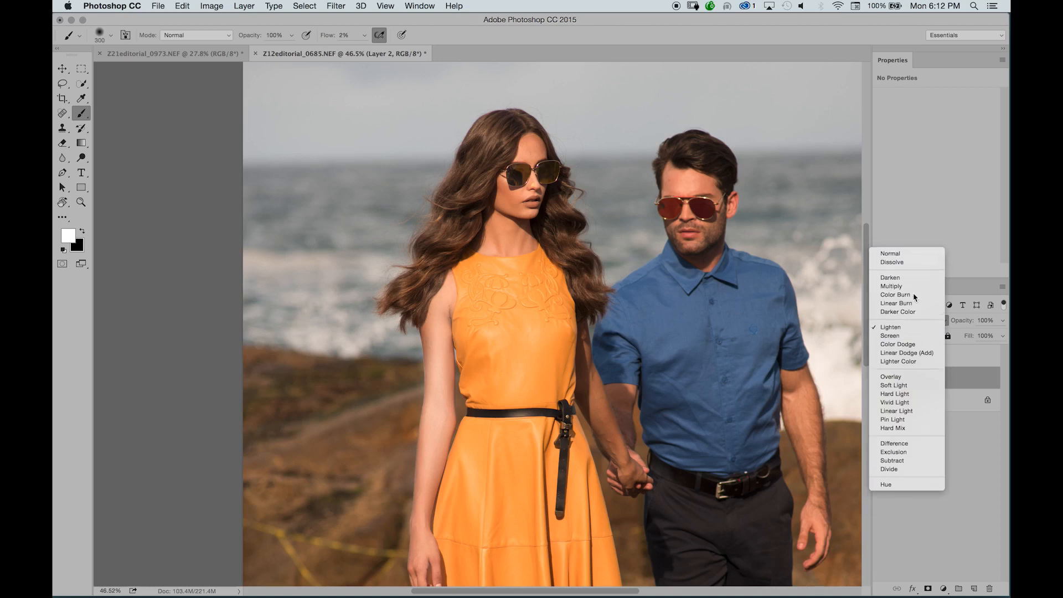
click(892, 253)
Reduce the brush to 200 px and paint black over the white stroke on the woman's upper arm
key(bracketleft)
key(bracketleft)
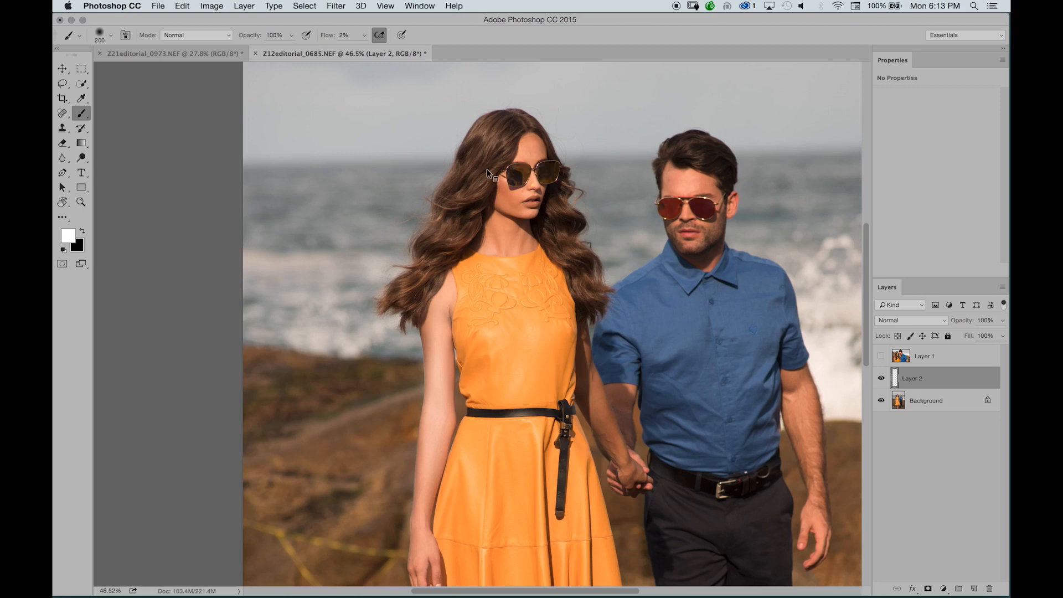
key(x)
mouse_move(436, 379)
mouse_down()
mouse_move(435, 414)
mouse_move(437, 332)
mouse_up()
Try Lighten on the black paint, and undo both the mode change and the black stroke
click(901, 320)
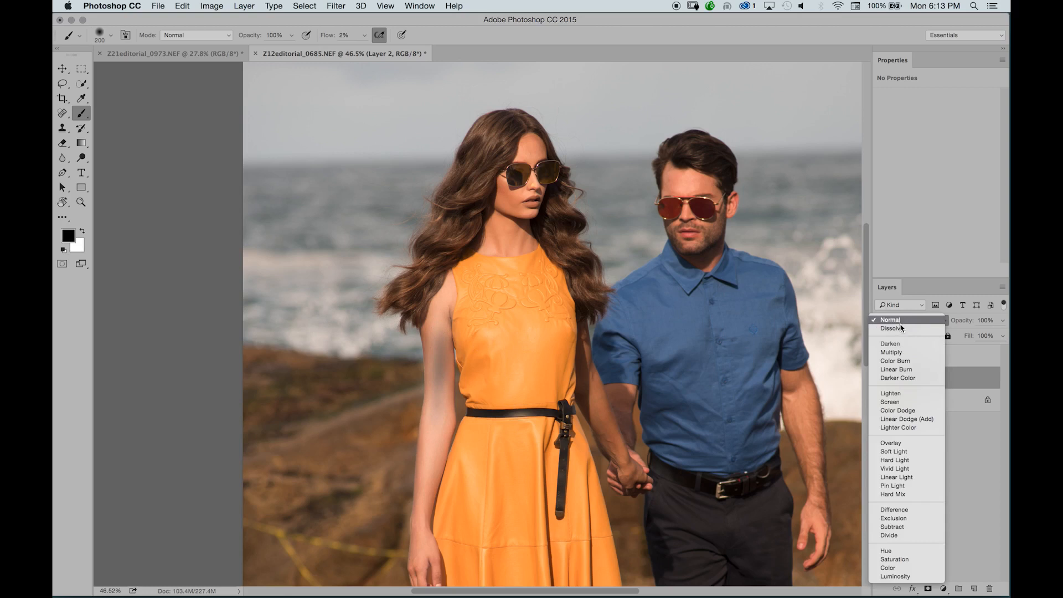
click(890, 396)
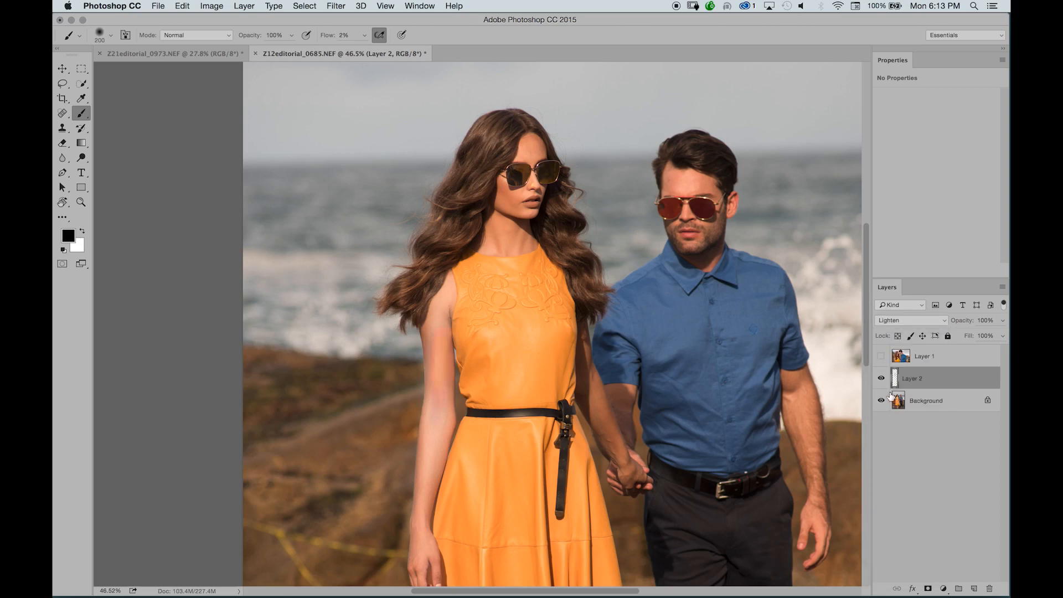
key(super+z)
click(908, 321)
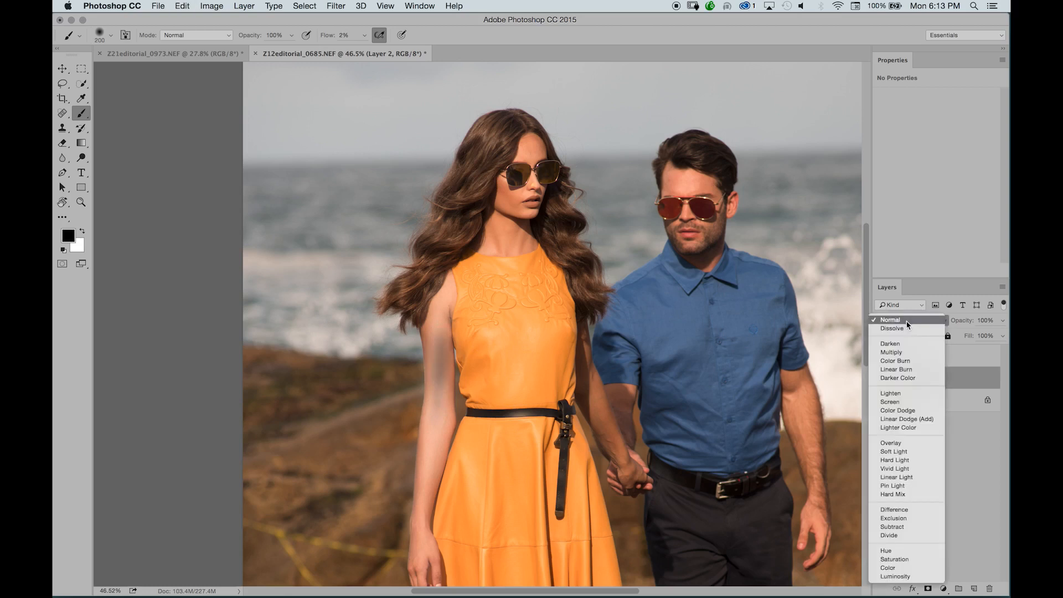
click(761, 359)
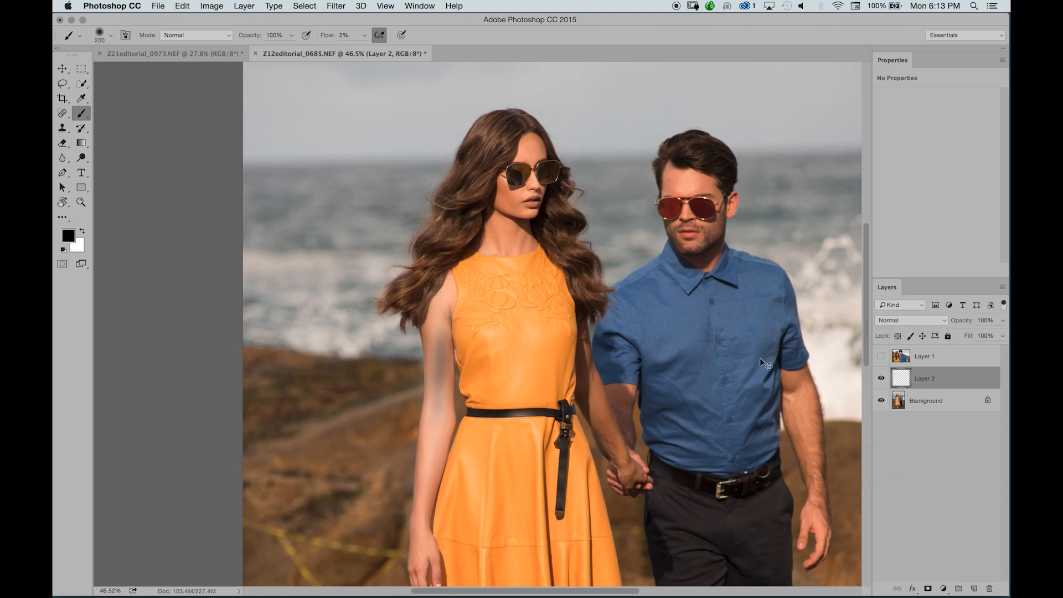
key(super+z)
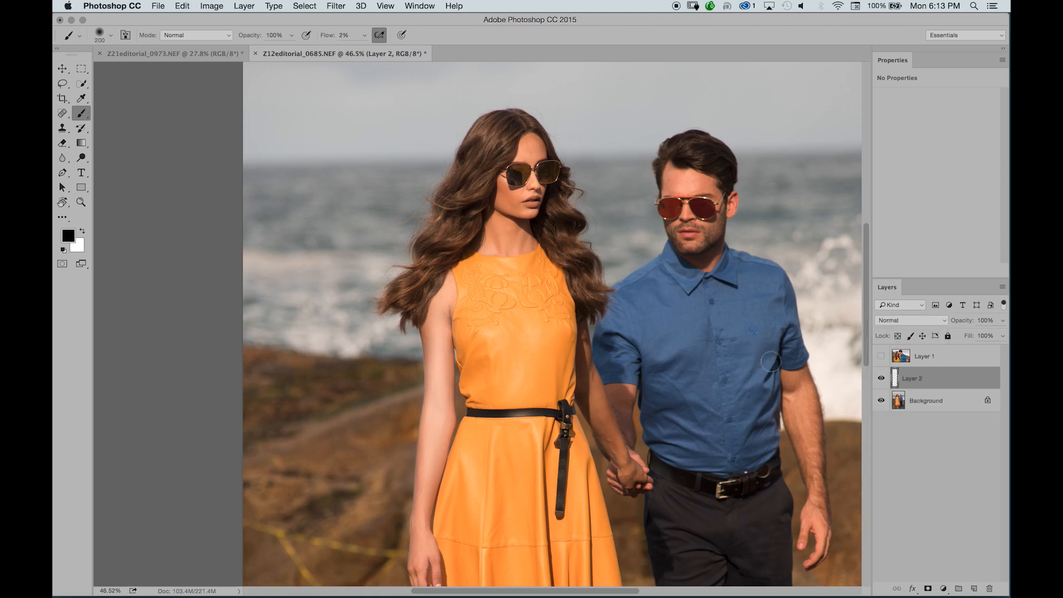
Try Screen, Lighten and neighbouring blend modes on the painted Layer 2, and settle on Soft Light
click(911, 321)
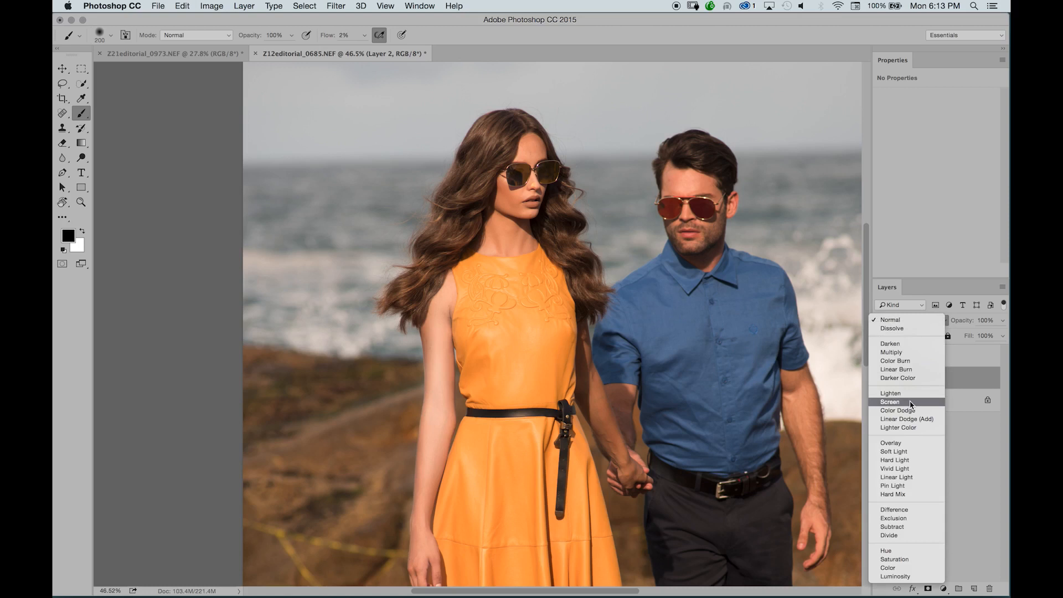
click(908, 372)
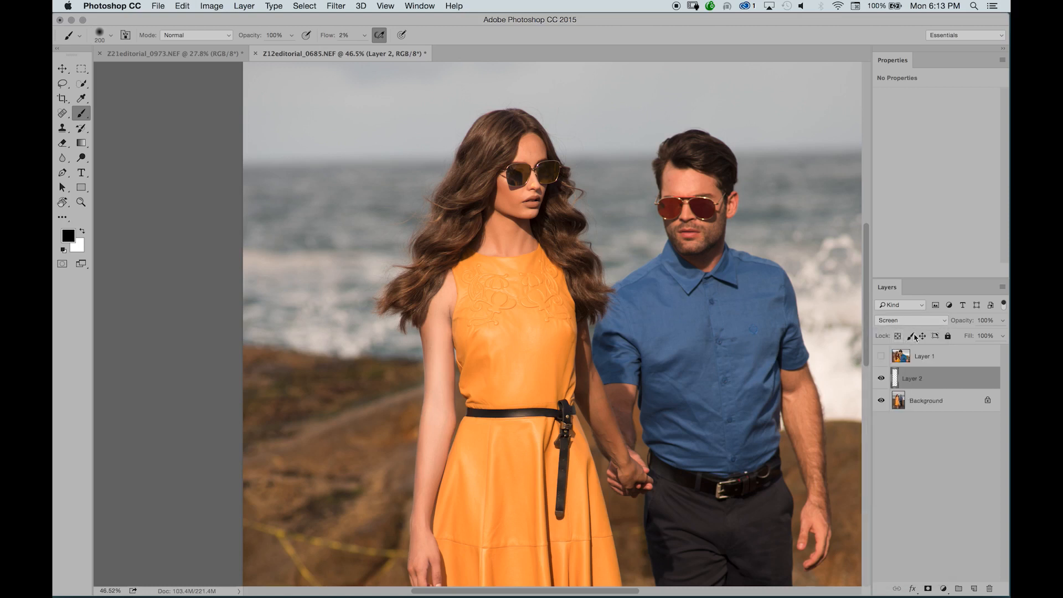
drag(677, 396, 760, 368)
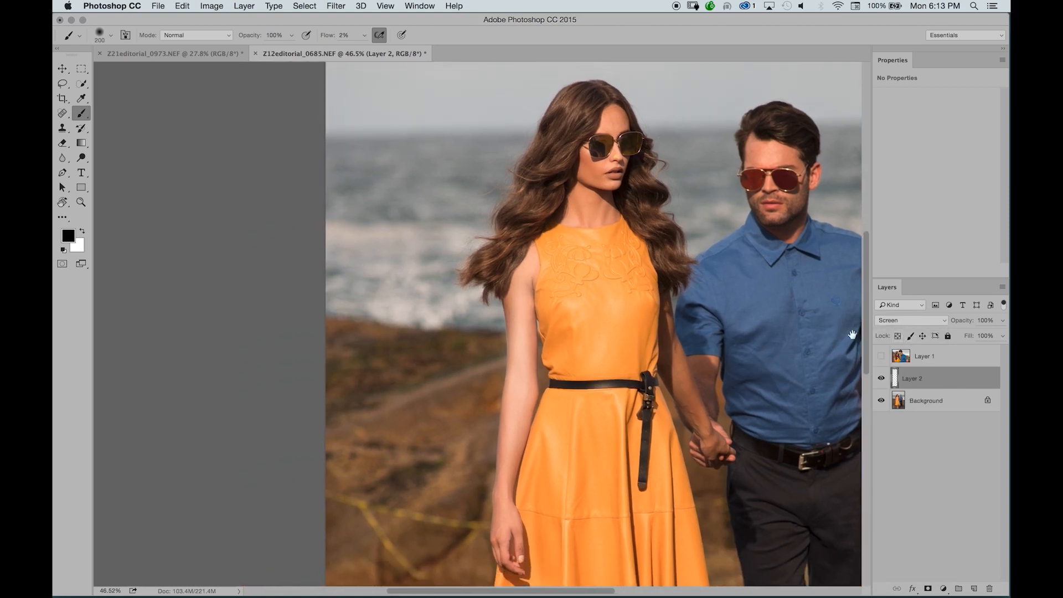
click(927, 321)
click(909, 311)
click(924, 323)
click(910, 339)
click(914, 318)
click(899, 340)
click(907, 323)
click(903, 348)
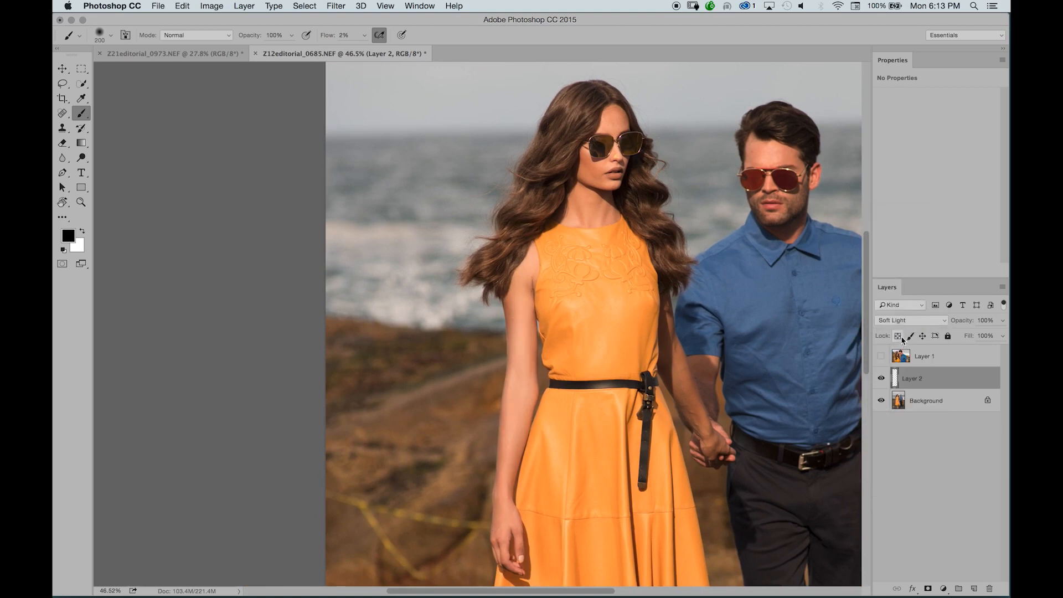
Toggle Layer 2's visibility to compare the arm with and without the Soft Light paint
click(884, 375)
click(883, 372)
click(883, 376)
click(882, 376)
Try Lighten and Overlay on Layer 2, return it to Soft Light and check its effect by toggling visibility
click(908, 320)
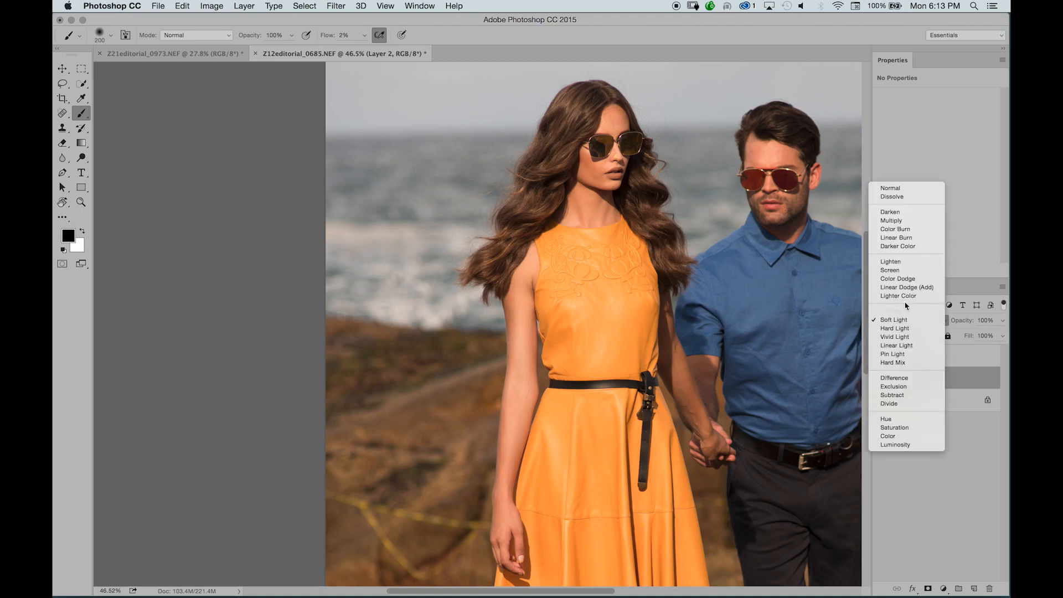
click(892, 261)
click(900, 326)
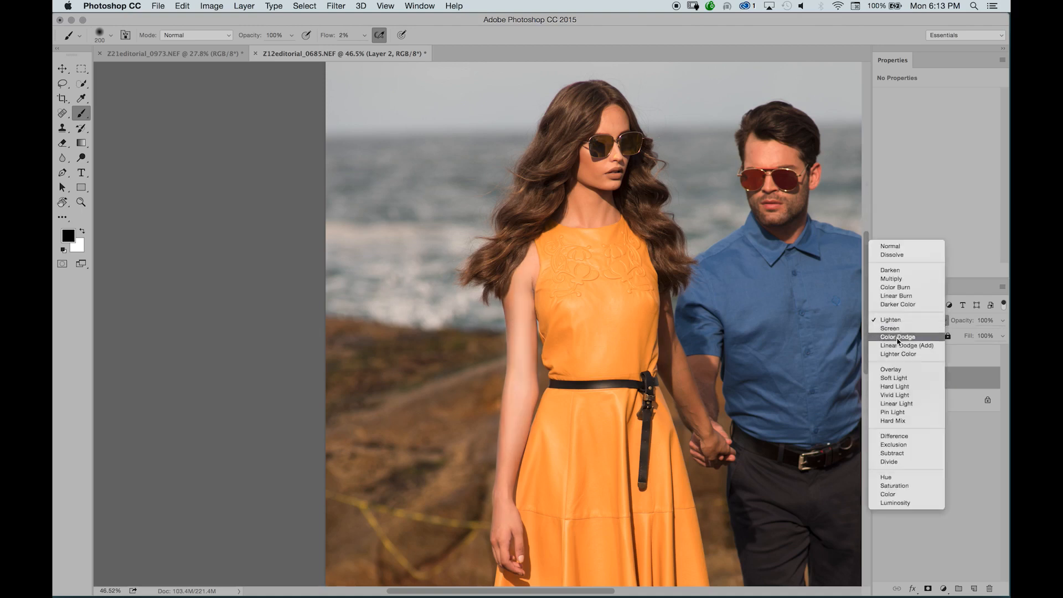
click(896, 371)
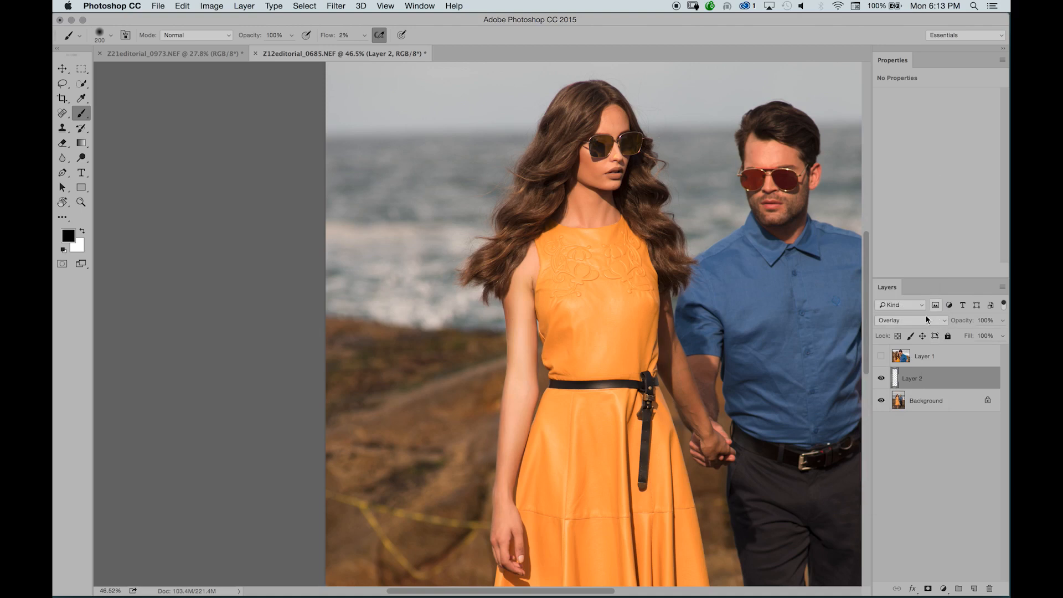
click(905, 322)
click(900, 334)
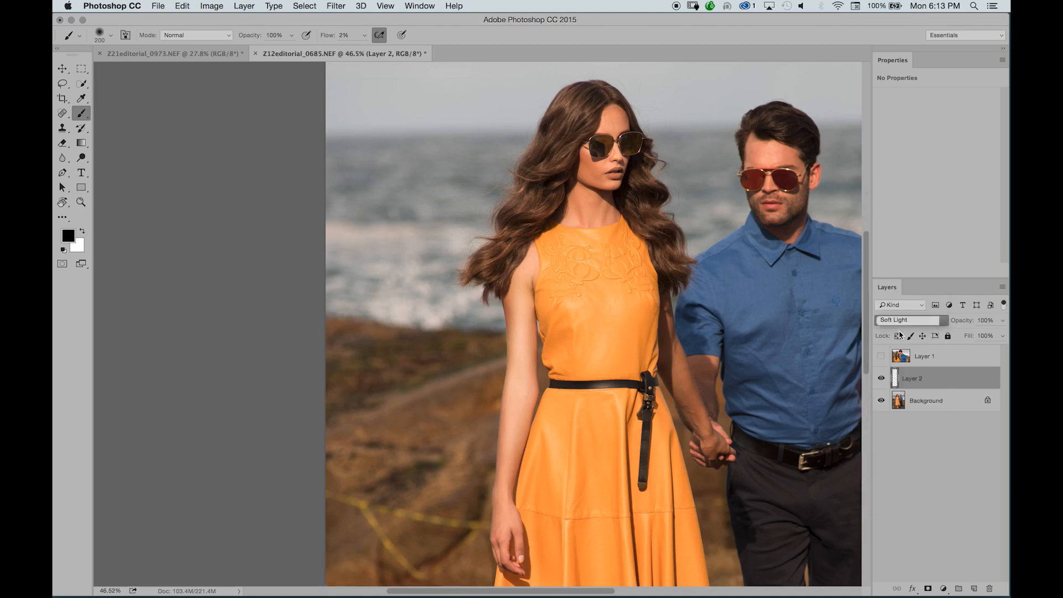
click(881, 380)
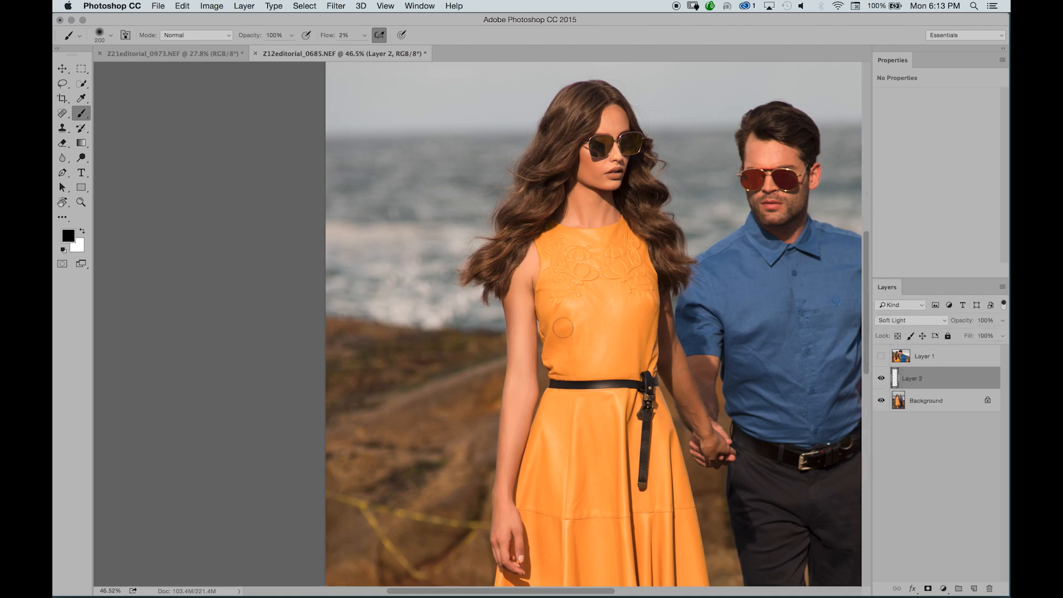
Switch the foreground colour to white, enlarge the brush and paint highlights on the upper part of the orange skirt
key(z)
mouse_move(517, 326)
mouse_down()
mouse_move(570, 323)
mouse_move(509, 323)
mouse_up()
key(b)
scroll(547, 322, down, 5)
key(bracketright)
key(bracketright)
key(x)
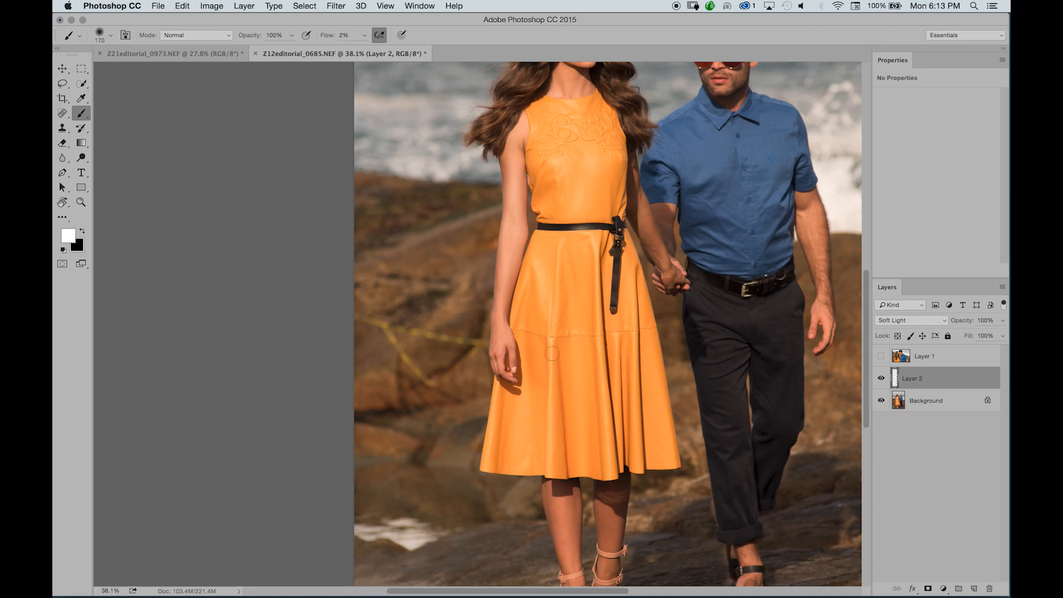
key(bracketright)
key(bracketright)
mouse_move(547, 294)
mouse_down()
mouse_move(541, 262)
mouse_move(534, 271)
mouse_up()
Enlarge the brush to 400 px and paint white highlights up from the hem of the orange skirt
key(bracketleft)
key(bracketright)
key(bracketright)
key(bracketright)
mouse_move(577, 476)
mouse_down()
mouse_move(581, 322)
mouse_move(574, 438)
mouse_up()
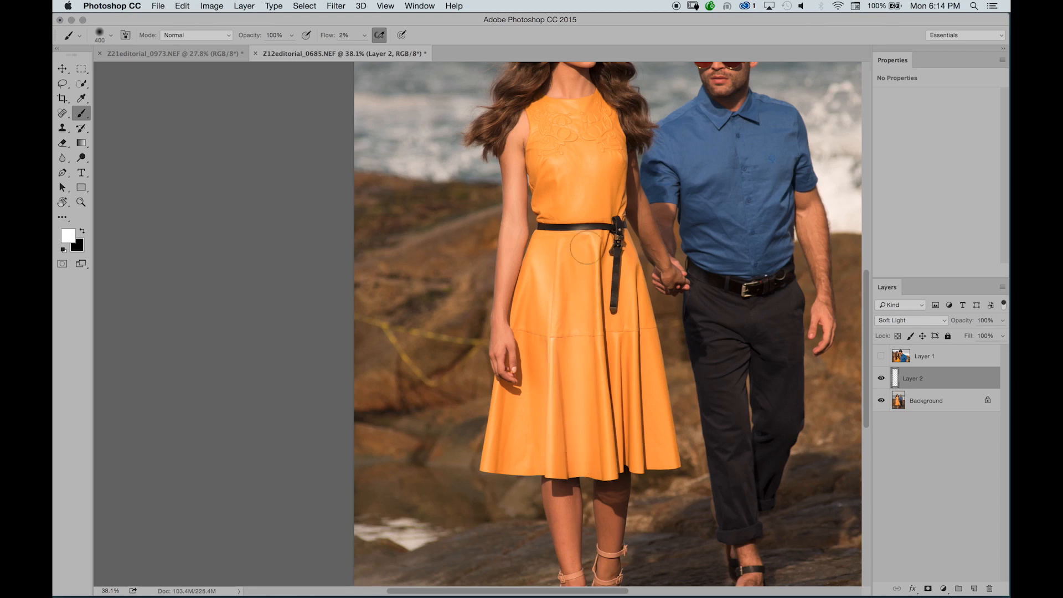
Switch the foreground colour to black, shrink the brush to 150 px and paint darker shading on the woman's upper arm
drag(606, 249, 569, 341)
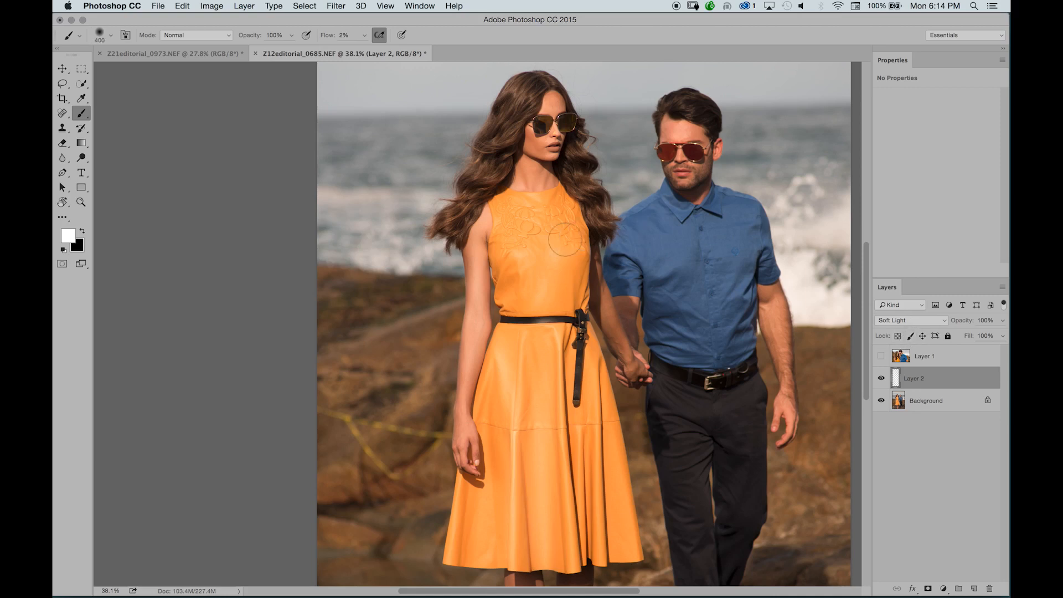
key(z)
drag(540, 260, 575, 259)
key(bracketleft)
key(bracketleft)
key(x)
mouse_move(410, 239)
mouse_down()
mouse_move(408, 227)
mouse_move(404, 270)
mouse_up()
key(bracketleft)
key(bracketleft)
key(bracketleft)
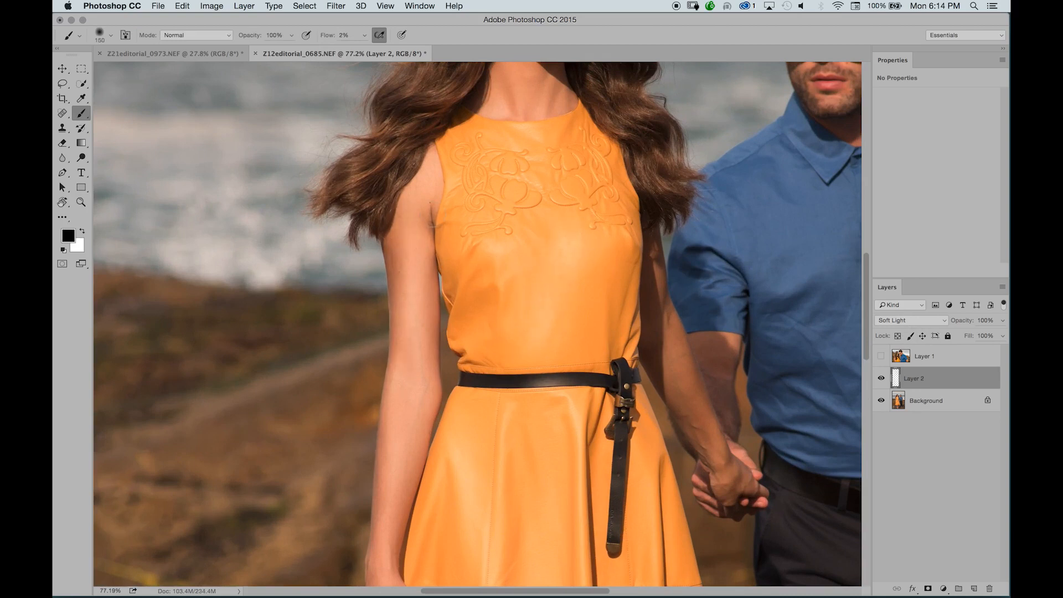
Switch the foreground colour back to white and paint highlights down the woman's legs with a 175 px brush
key(z)
mouse_move(500, 311)
mouse_down()
mouse_move(493, 325)
mouse_move(461, 332)
mouse_up()
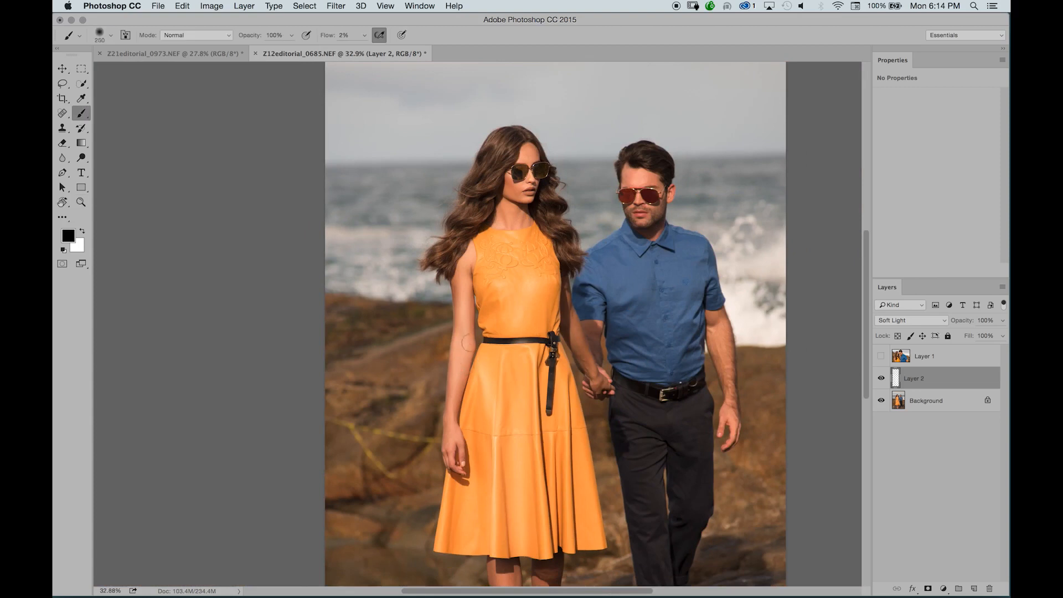
drag(504, 400, 494, 372)
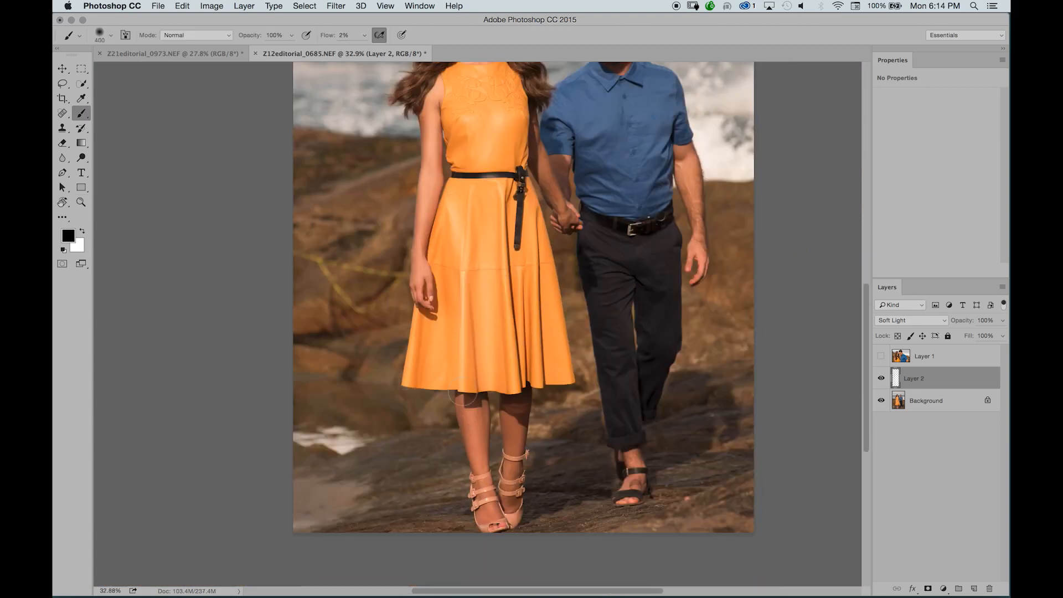
key(x)
key(bracketleft)
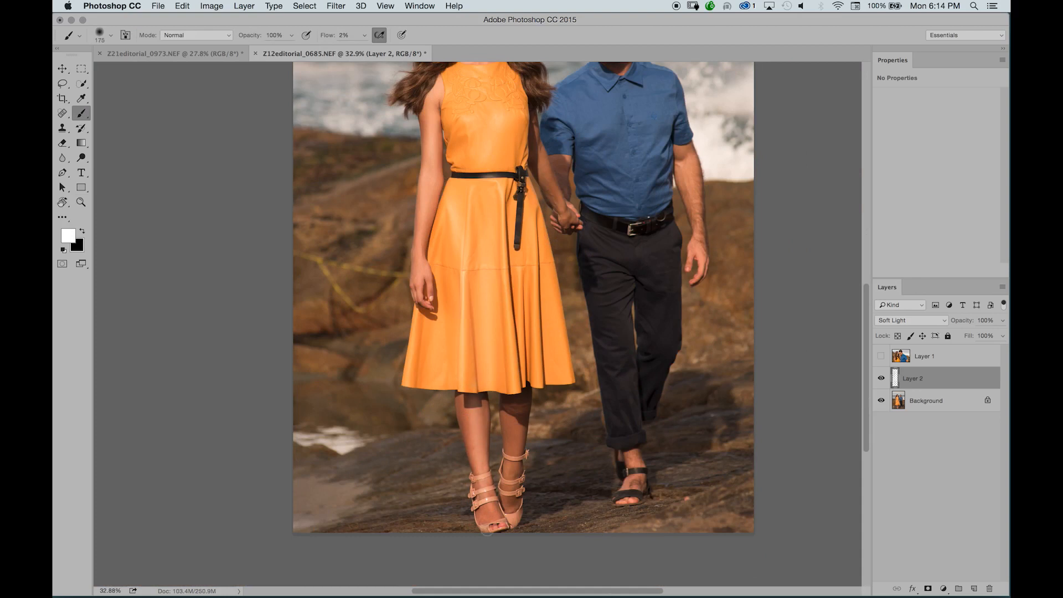
drag(505, 76, 503, 206)
key(z)
drag(463, 360, 473, 360)
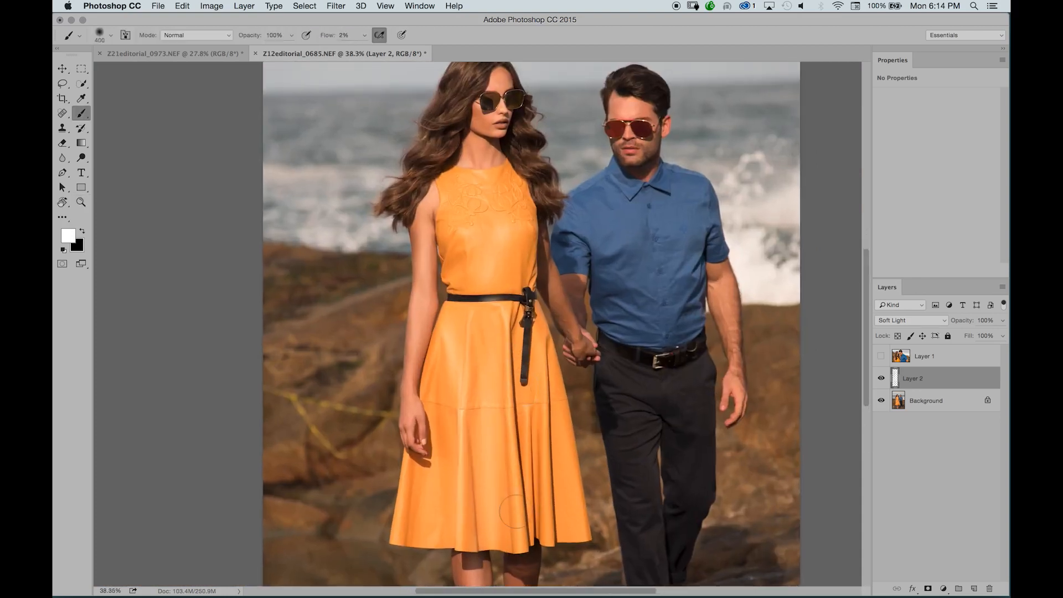
Change Layer 2's blend mode to Overlay and toggle its visibility to compare the effect
click(900, 320)
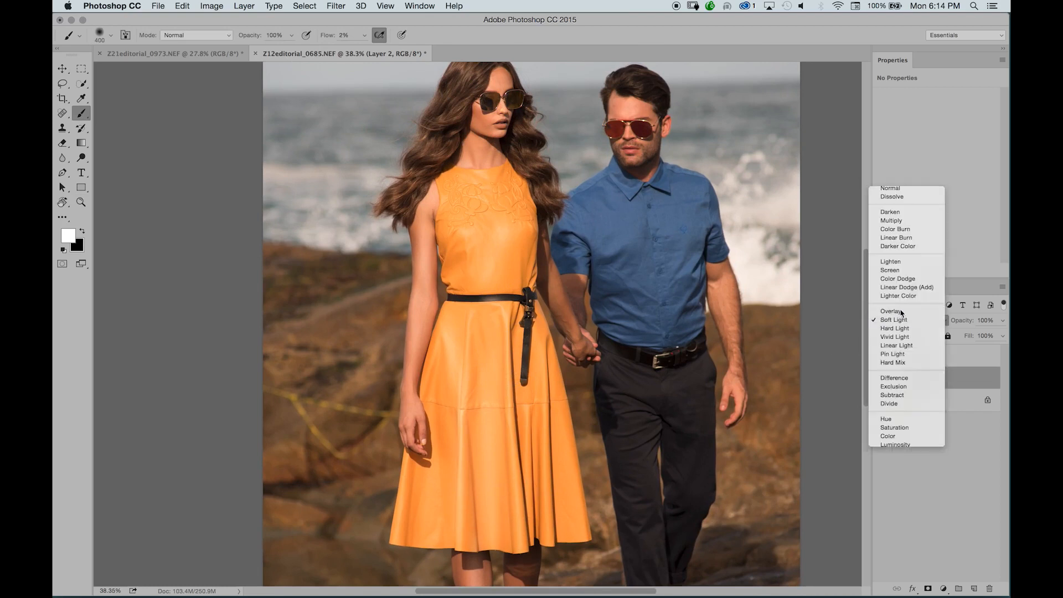
click(899, 310)
click(881, 378)
click(881, 377)
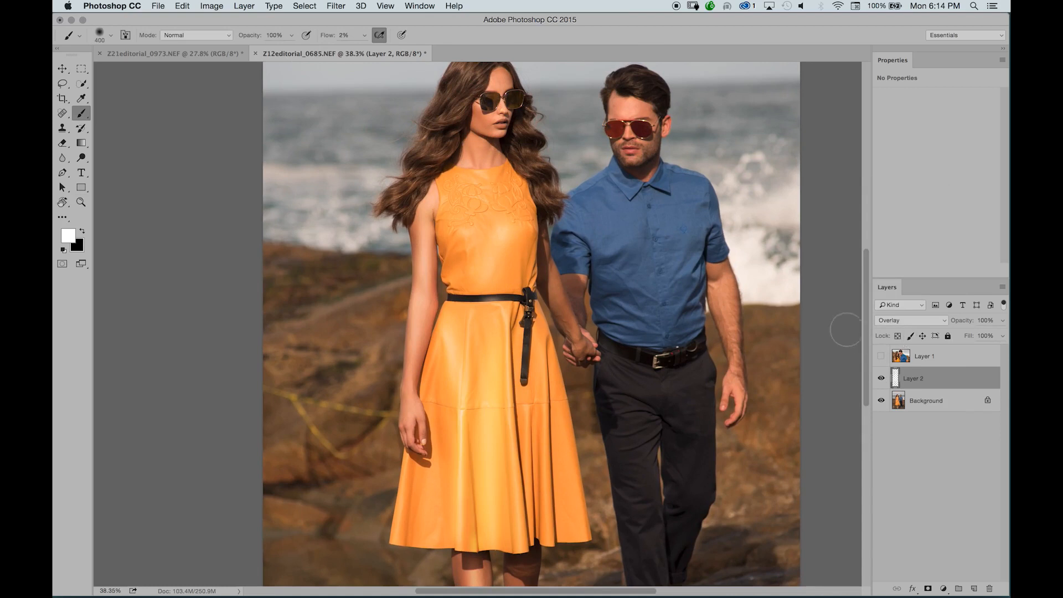
Try Hard Light and Linear Light on Layer 2, and return it to Soft Light
click(935, 321)
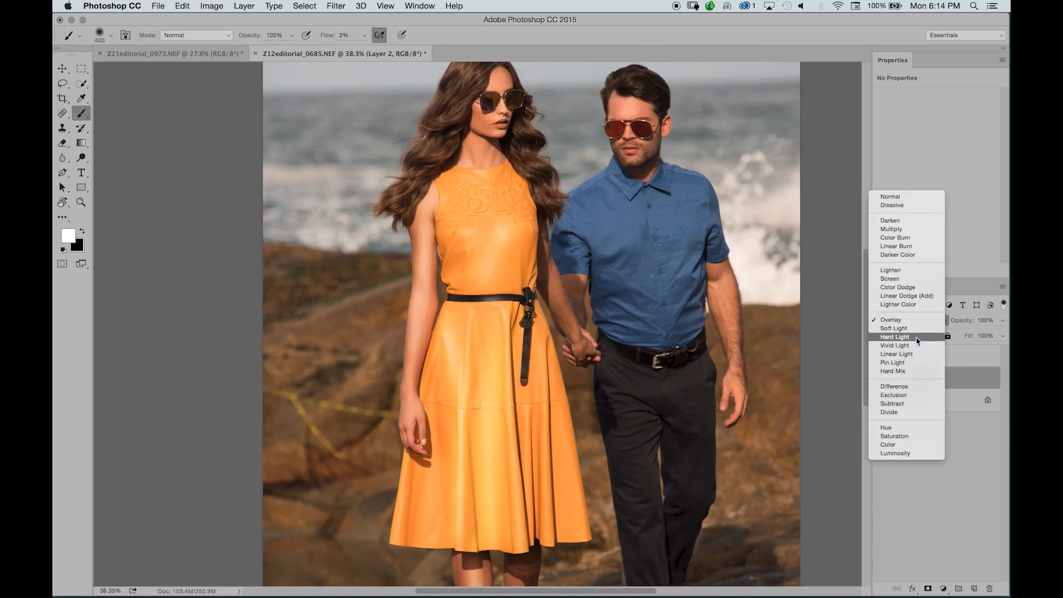
click(916, 337)
click(925, 322)
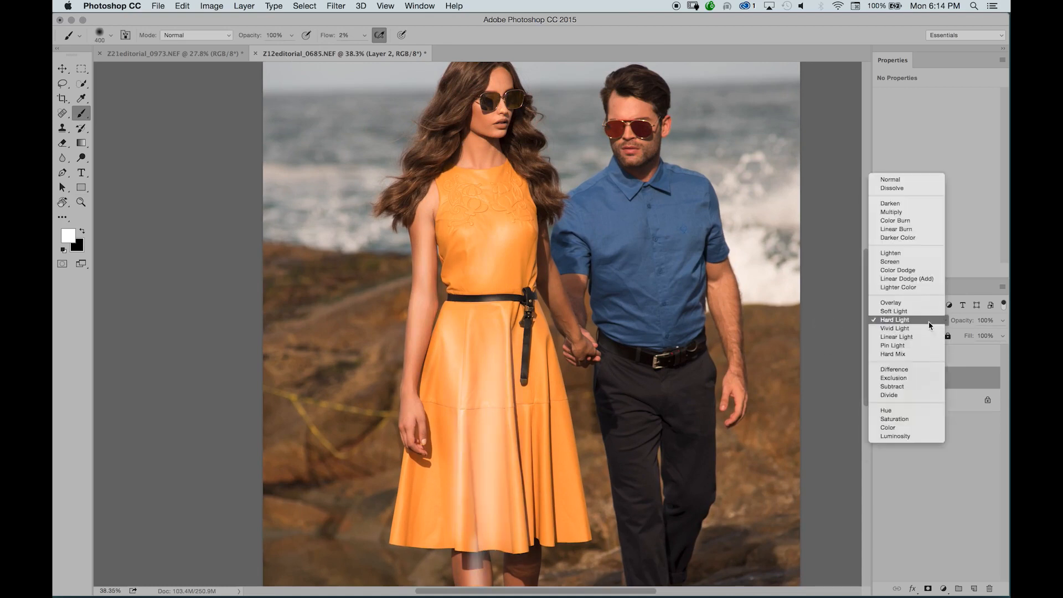
click(922, 339)
key(bracketleft)
key(bracketleft)
click(897, 326)
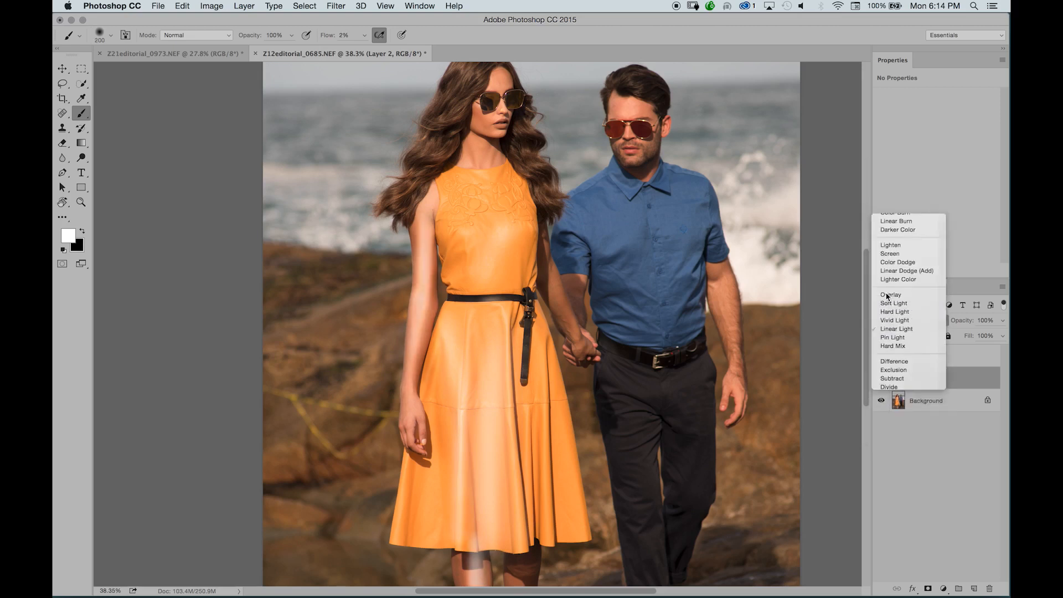
click(889, 303)
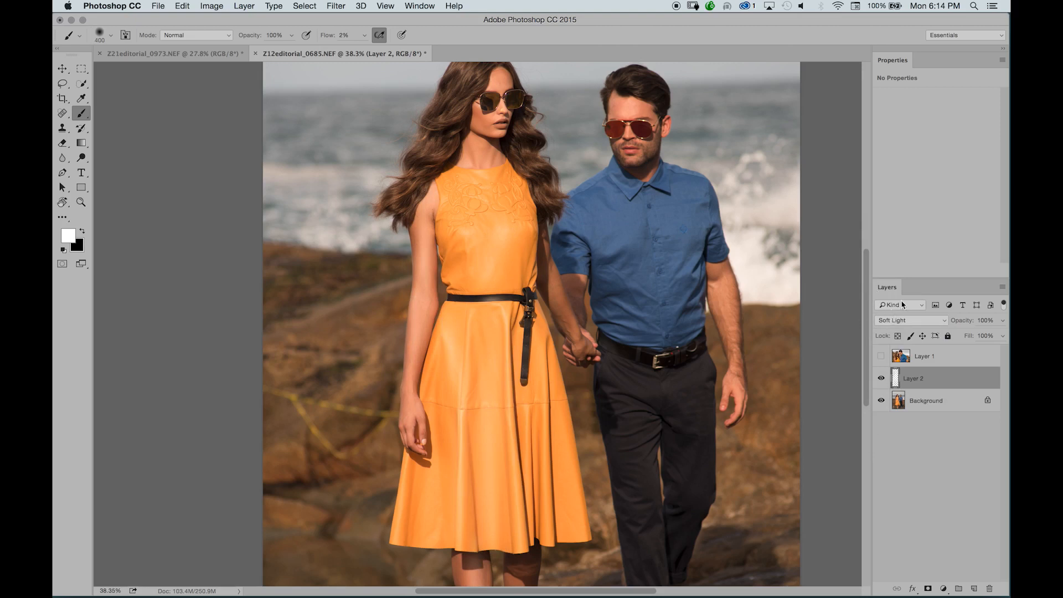
click(899, 320)
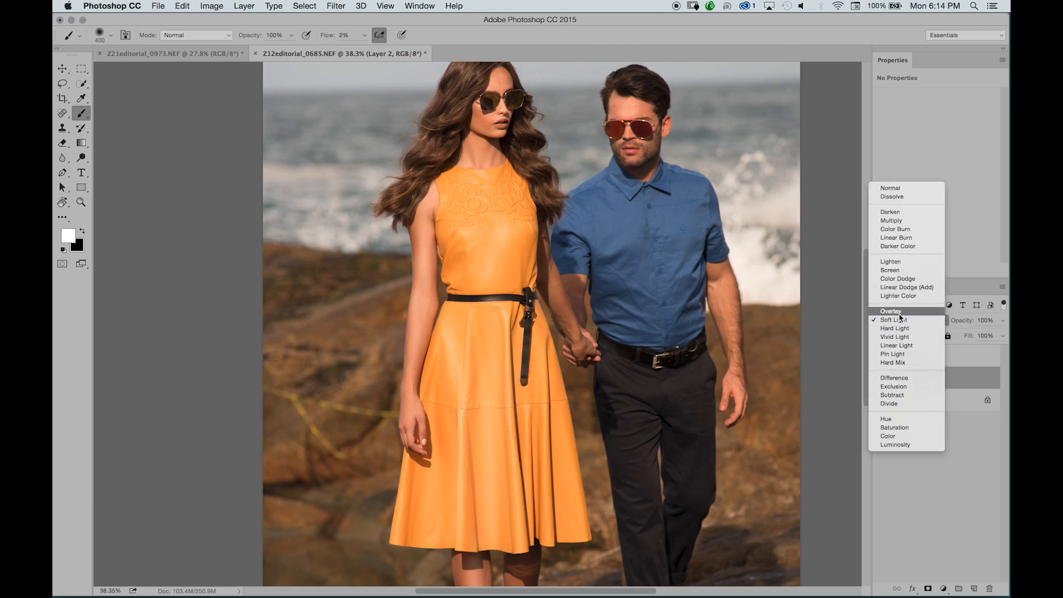
click(897, 321)
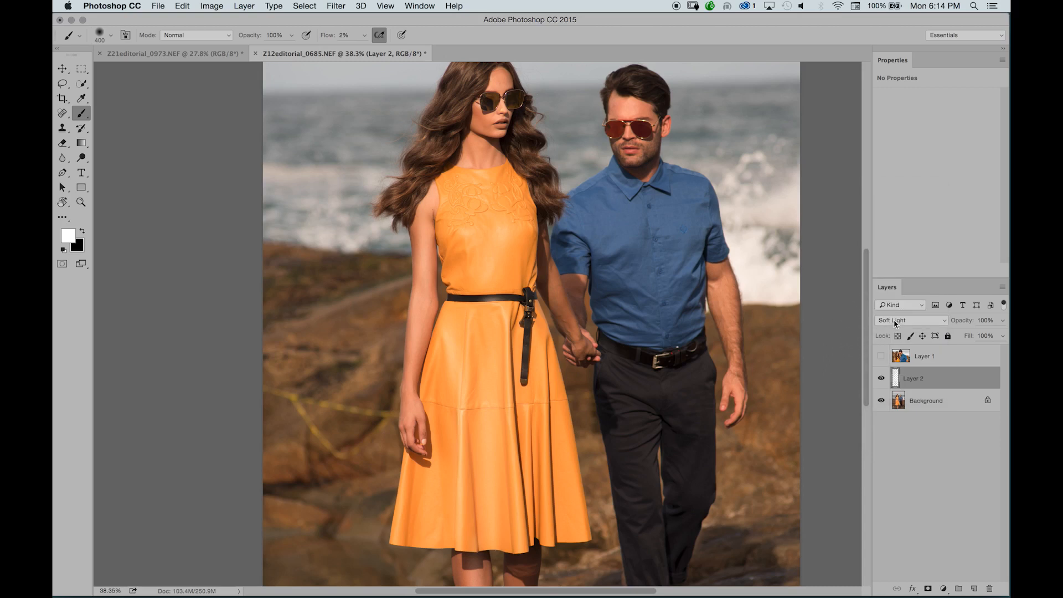
Hide Layer 2 and add a new layer above it in Screen mode
click(881, 377)
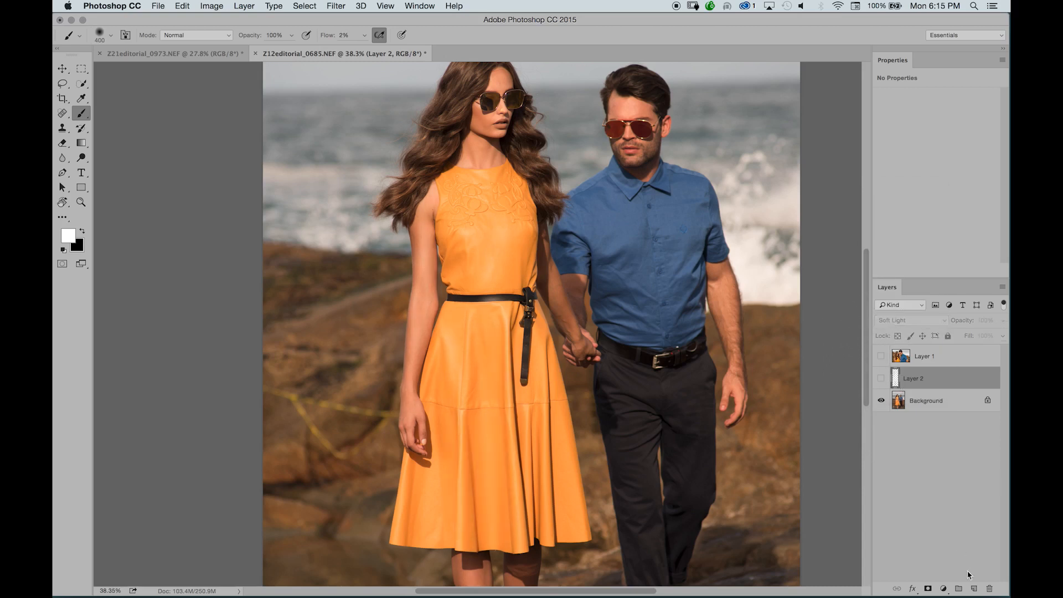
click(973, 589)
click(900, 322)
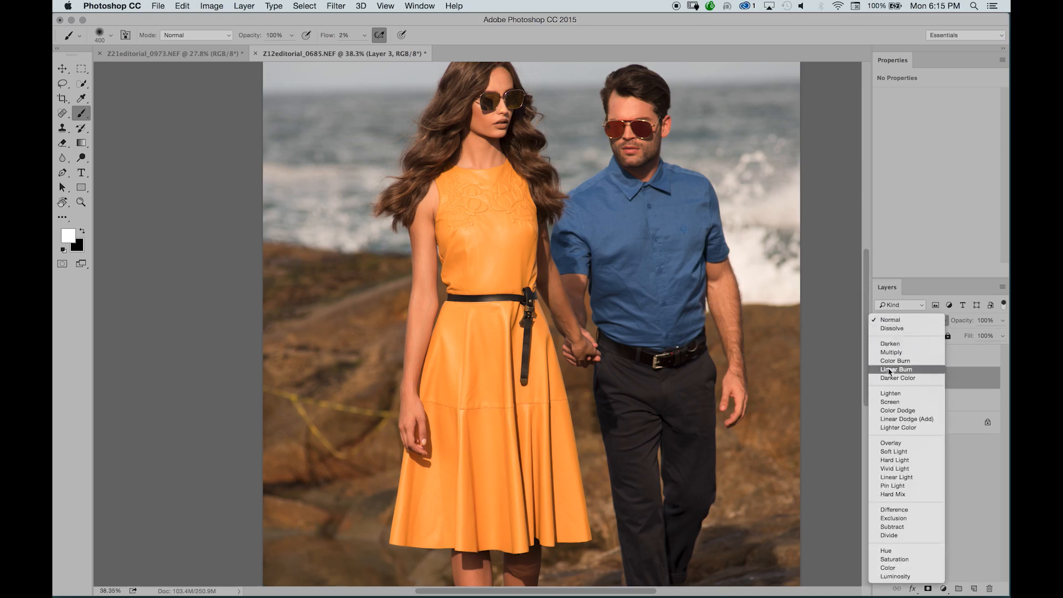
click(892, 402)
Adjust the brush size and paint over the woman's hair on the Screen layer
drag(465, 262, 459, 280)
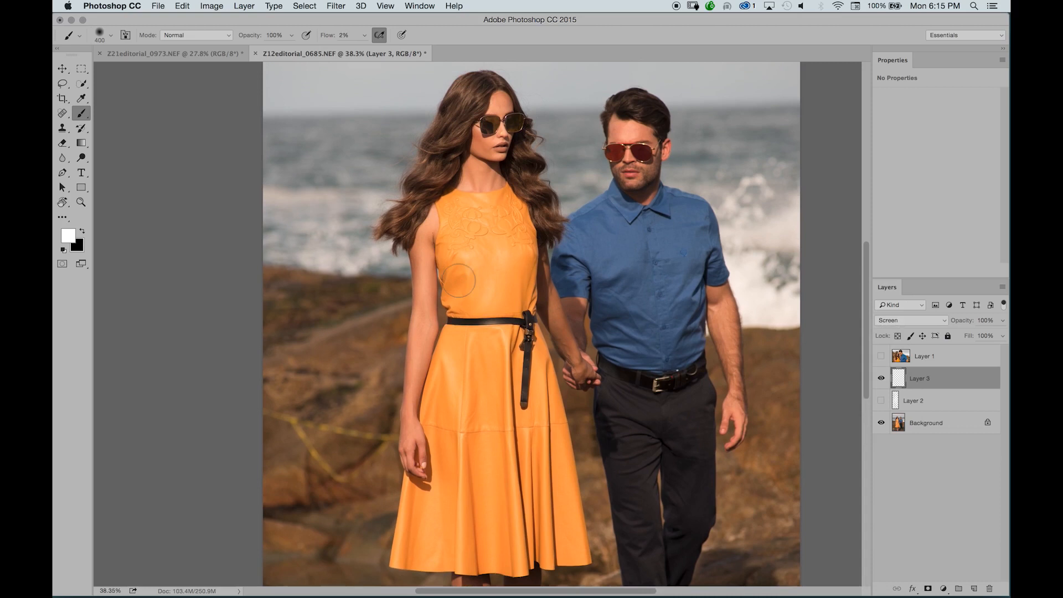
drag(505, 261, 520, 263)
key(bracketright)
key(bracketright)
key(bracketright)
key(bracketleft)
key(bracketleft)
mouse_move(458, 125)
mouse_down()
mouse_move(424, 186)
mouse_move(435, 176)
mouse_up()
Paint the dress's sampled orange down the bodice and skirt with a 600 px brush
key(bracketright)
mouse_move(466, 267)
mouse_down()
mouse_move(470, 224)
mouse_move(468, 352)
mouse_up()
drag(503, 277, 480, 431)
key(space)
drag(505, 465, 487, 360)
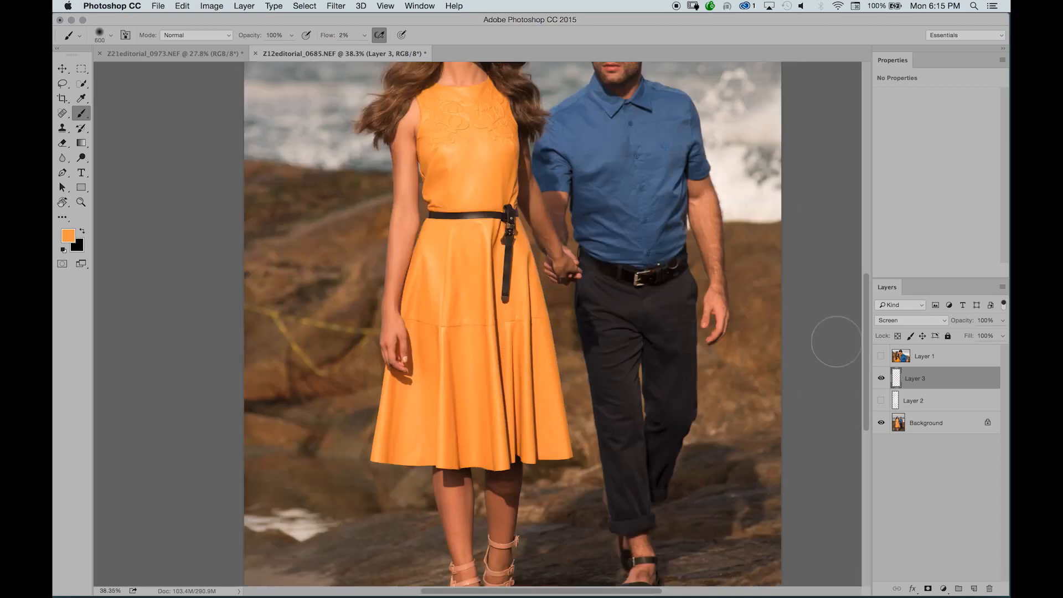
drag(474, 411, 481, 442)
Adjust the brush to 500 px and build up more orange over the woman's hair and dress
key(space)
drag(479, 179, 473, 299)
key(bracketleft)
key(bracketleft)
key(bracketright)
key(bracketright)
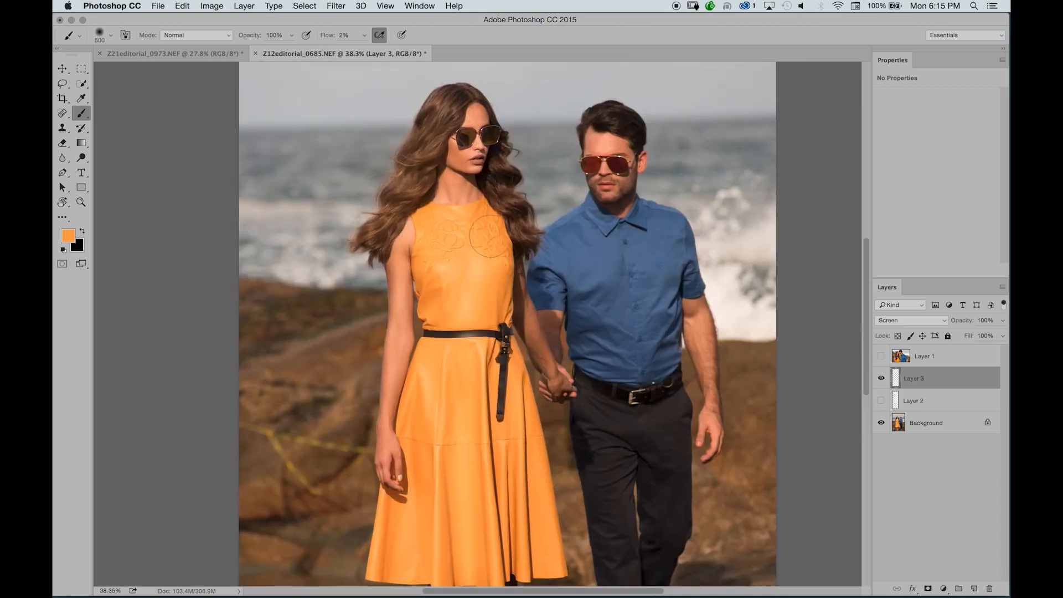
key(bracketleft)
key(bracketright)
key(bracketright)
key(space)
drag(484, 421, 486, 399)
key(bracketleft)
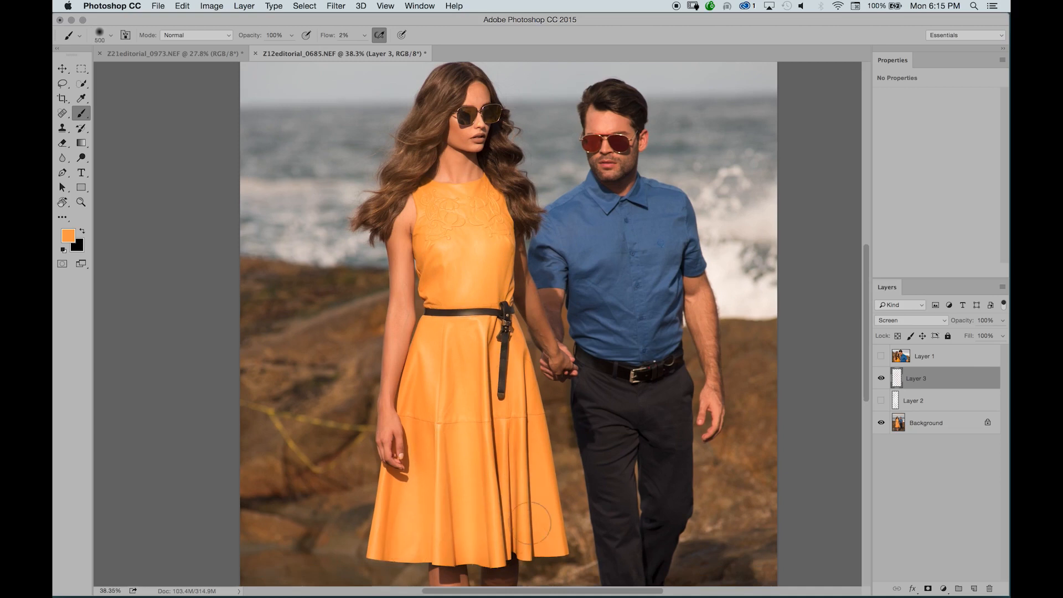
Compare Lighten and Screen on Layer 3, and set its blend mode to Overlay
click(902, 323)
click(899, 311)
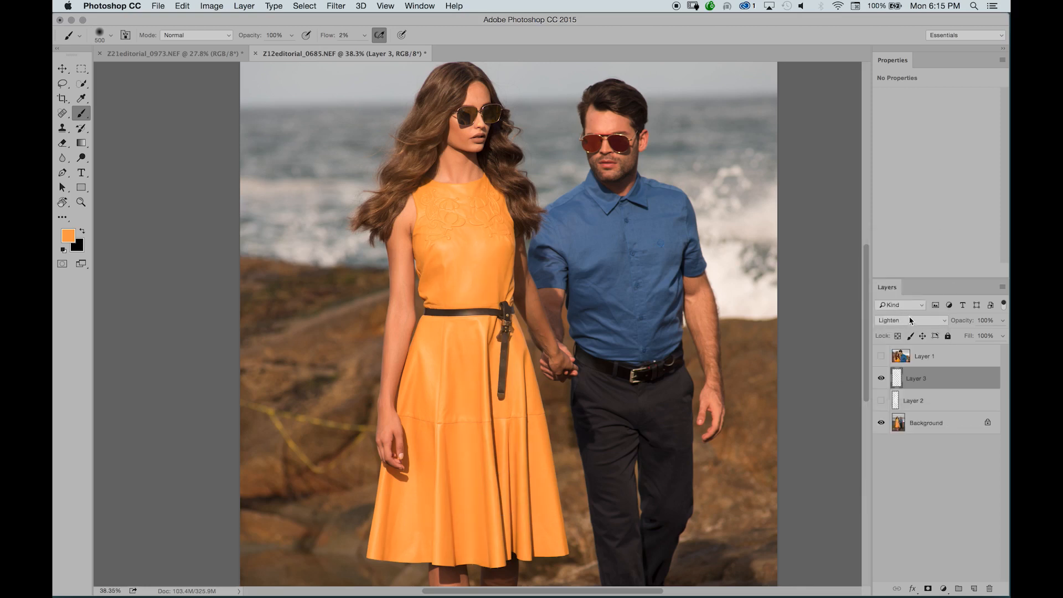
click(911, 320)
click(899, 329)
click(900, 321)
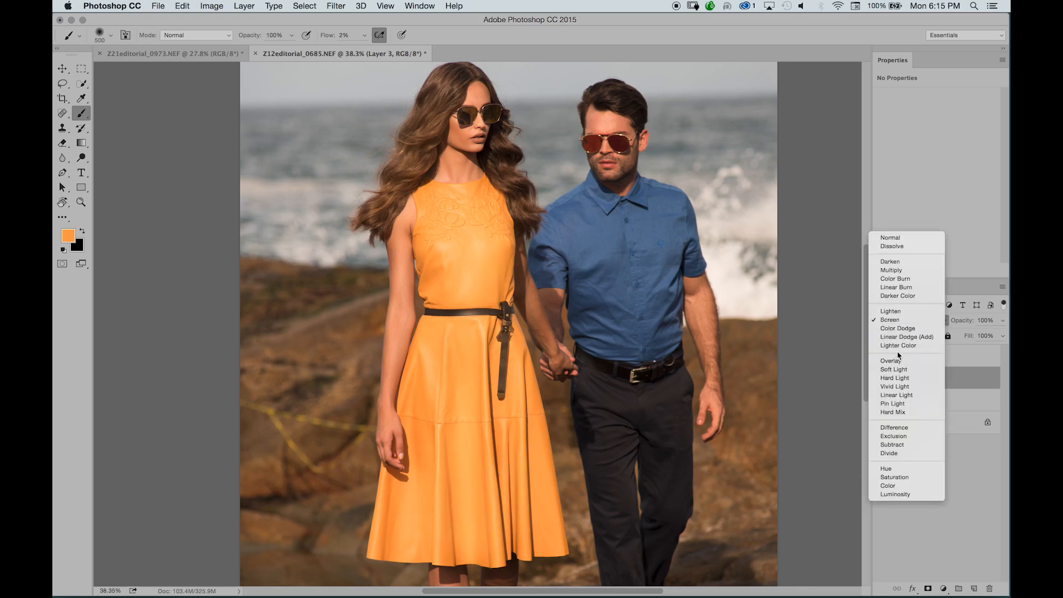
click(892, 360)
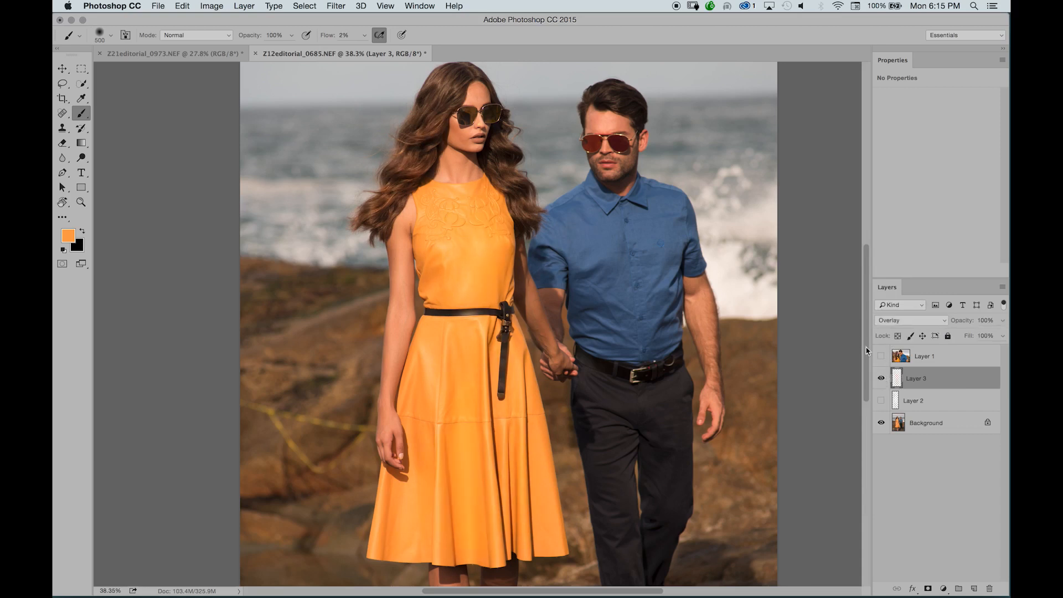
Examine the Overlay effect on the woman's hair and upper body by toggling Layer 3's visibility
drag(572, 246, 656, 327)
key(super+space)
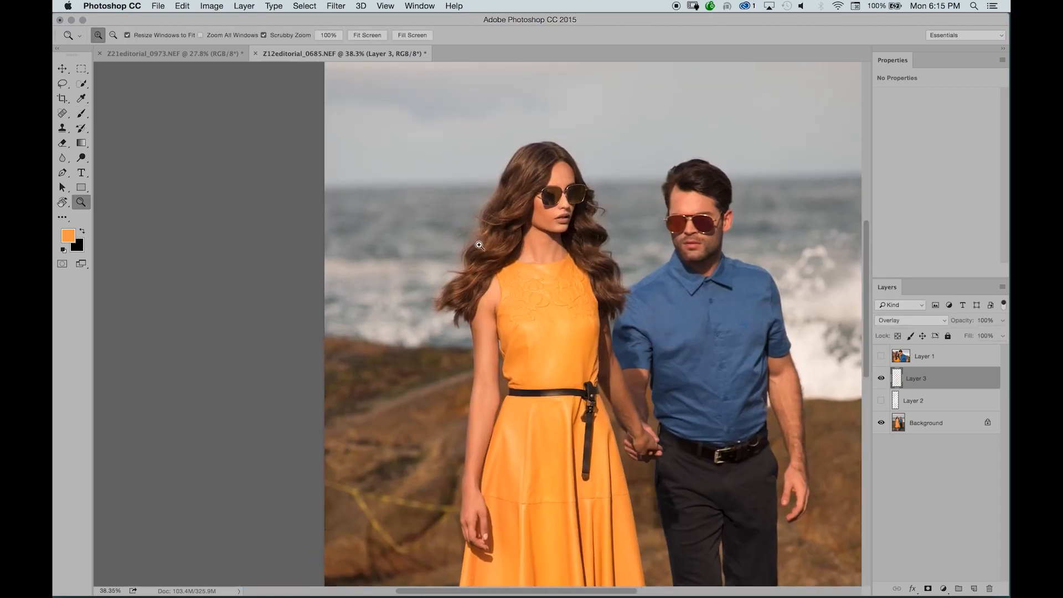
drag(479, 246, 540, 249)
click(889, 321)
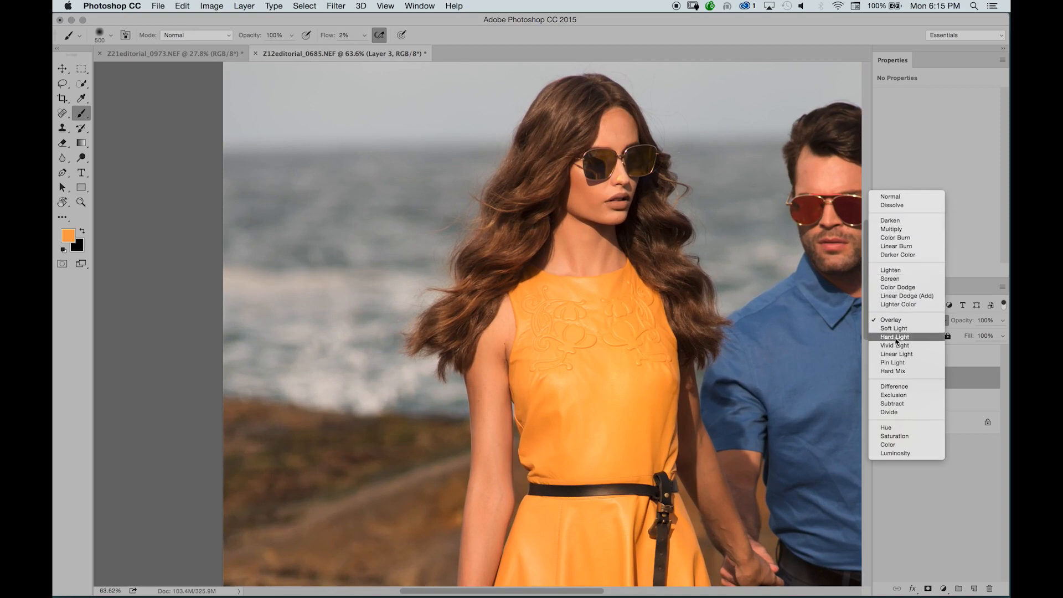
click(797, 341)
click(880, 379)
Shrink the brush to 100 px, paint orange over the woman's hair on Layer 3, and enlarge the brush to 300 px
key(bracketleft)
scroll(540, 221, down, 2)
key(bracketleft)
key(bracketleft)
scroll(535, 182, up, 6)
scroll(536, 183, right, 2)
mouse_move(534, 189)
mouse_down()
mouse_move(483, 265)
mouse_move(538, 214)
mouse_up()
key(bracketleft)
key(bracketleft)
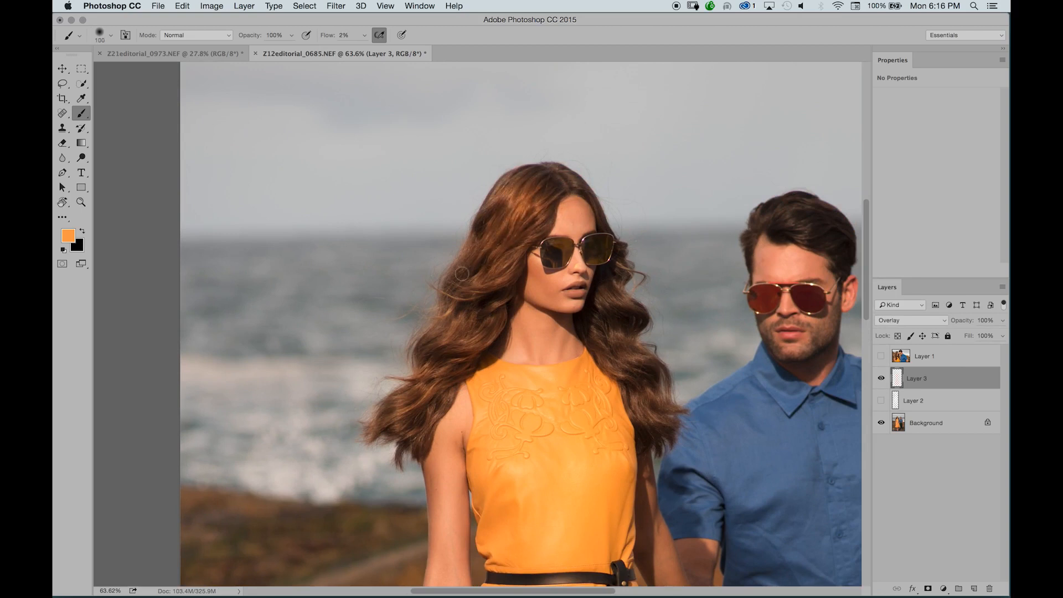
key(bracketright)
key(bracketright)
key(bracketright)
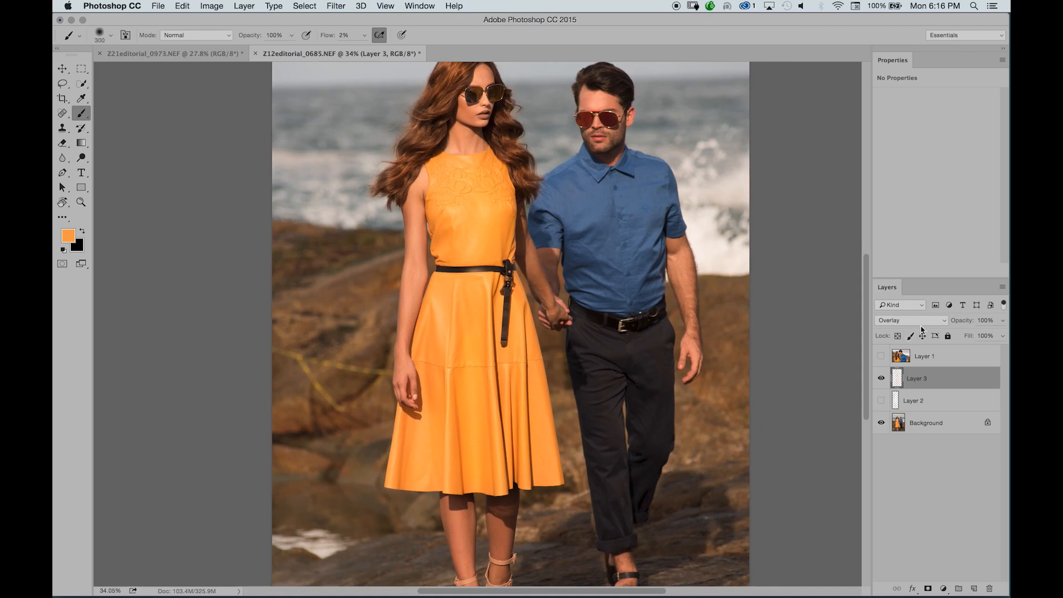
Replace the two painted layers, Layer 3 and Layer 2, with a new empty layer set to Hue
key(BackSpace)
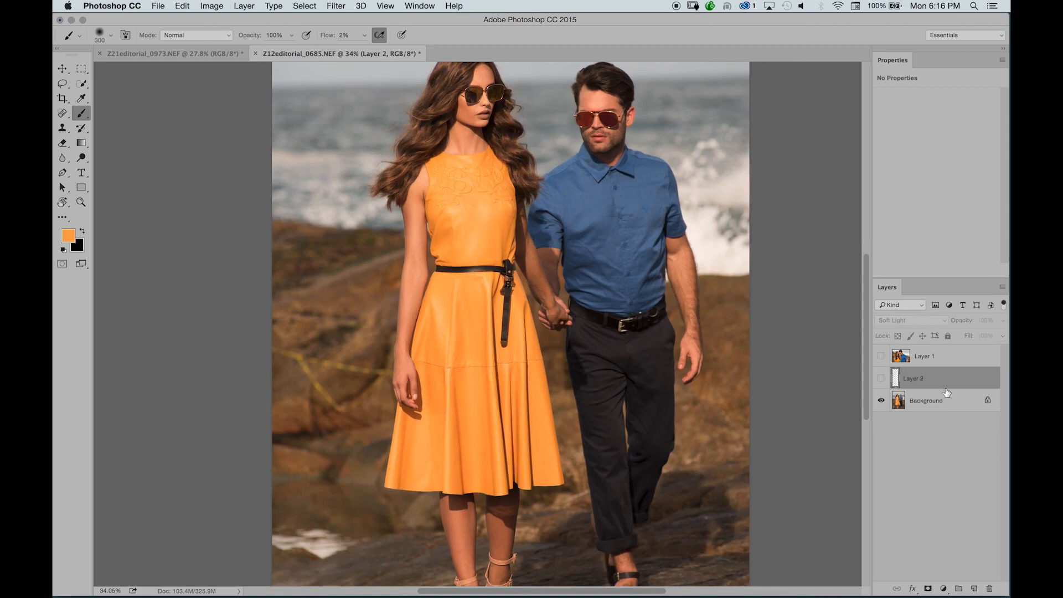
key(BackSpace)
click(975, 589)
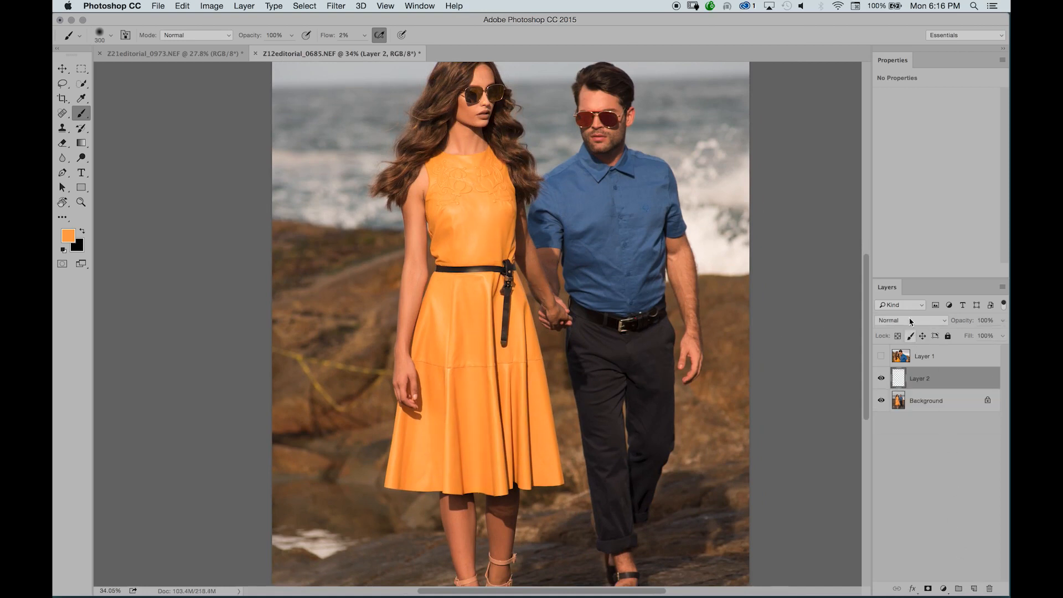
click(910, 320)
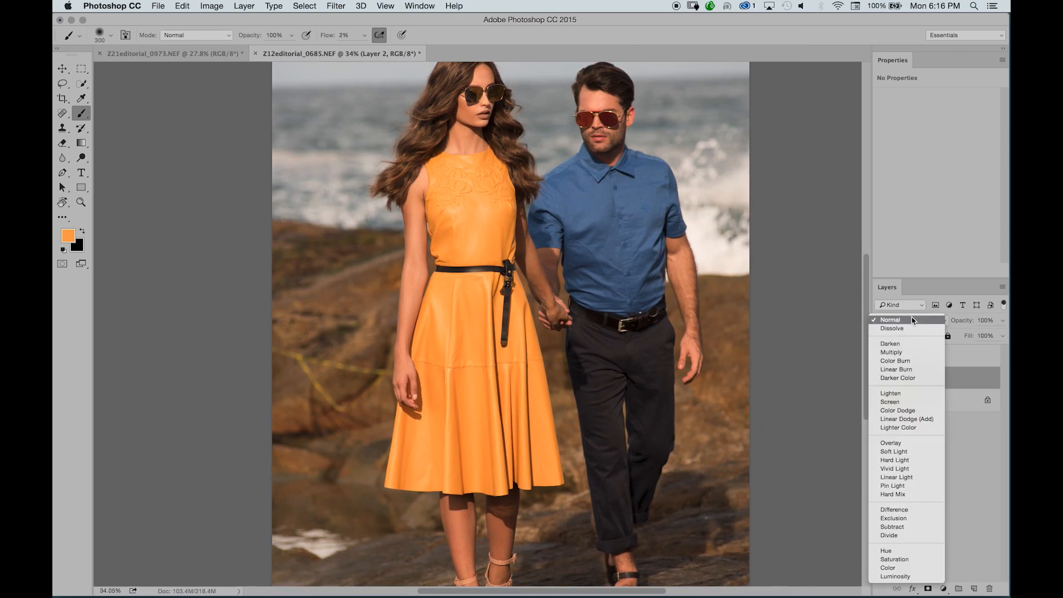
click(888, 551)
Sample orange from the dress's bodice with the Brush tool and adjust the brush size for the Hue layer
key(z)
mouse_move(421, 248)
mouse_down()
mouse_move(546, 244)
mouse_move(506, 235)
mouse_move(515, 227)
mouse_move(458, 251)
mouse_move(388, 304)
mouse_up()
key(b)
key(space)
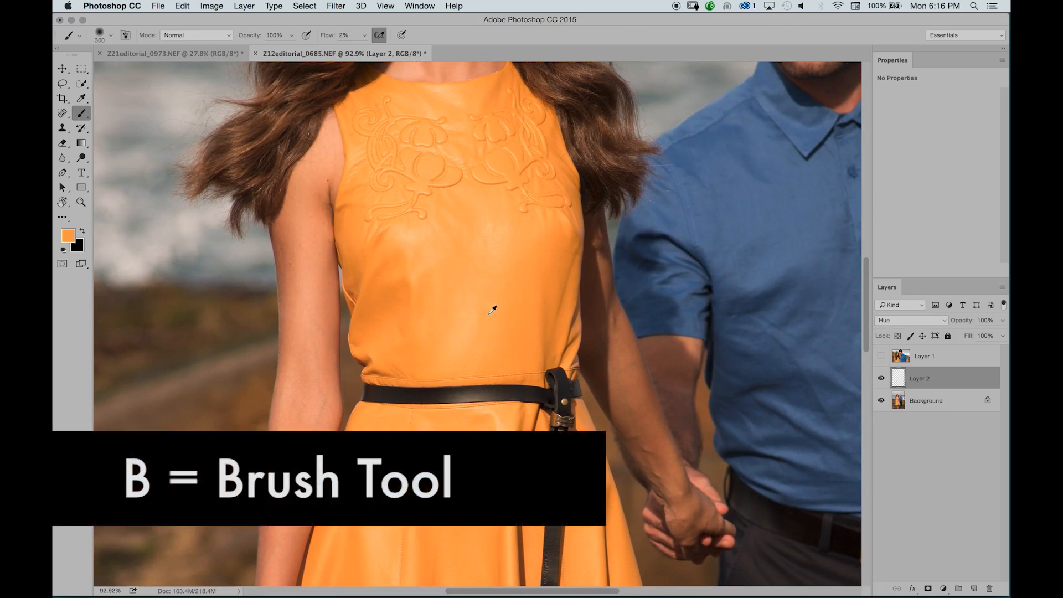
alt+click(548, 264)
drag(548, 266, 545, 258)
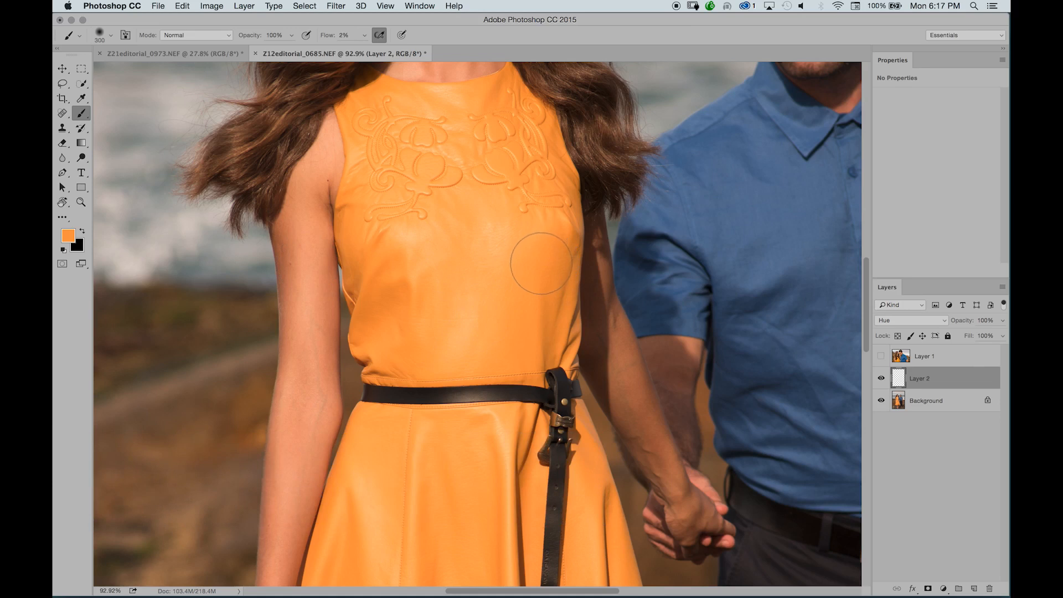
key([)
key(bracketright)
Raise the brush flow to 100%, enlarge the brush to 600 px and paint orange over the woman's arm, face and hair
drag(313, 209, 408, 225)
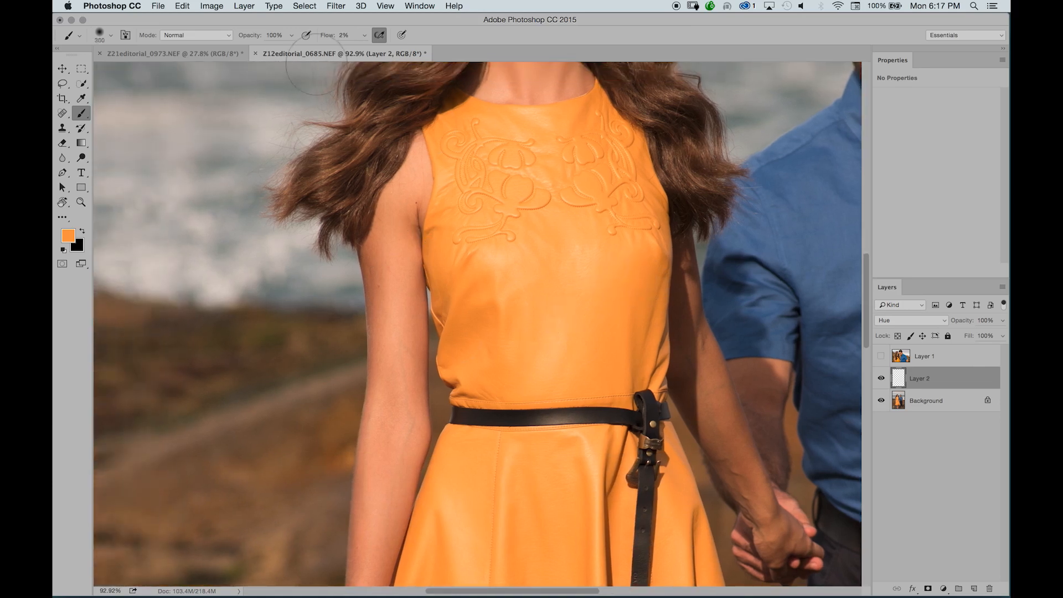
drag(384, 36, 431, 35)
drag(434, 274, 367, 468)
key(])
key(])
mouse_move(443, 233)
mouse_down()
mouse_move(470, 193)
mouse_move(429, 277)
mouse_move(413, 351)
mouse_up()
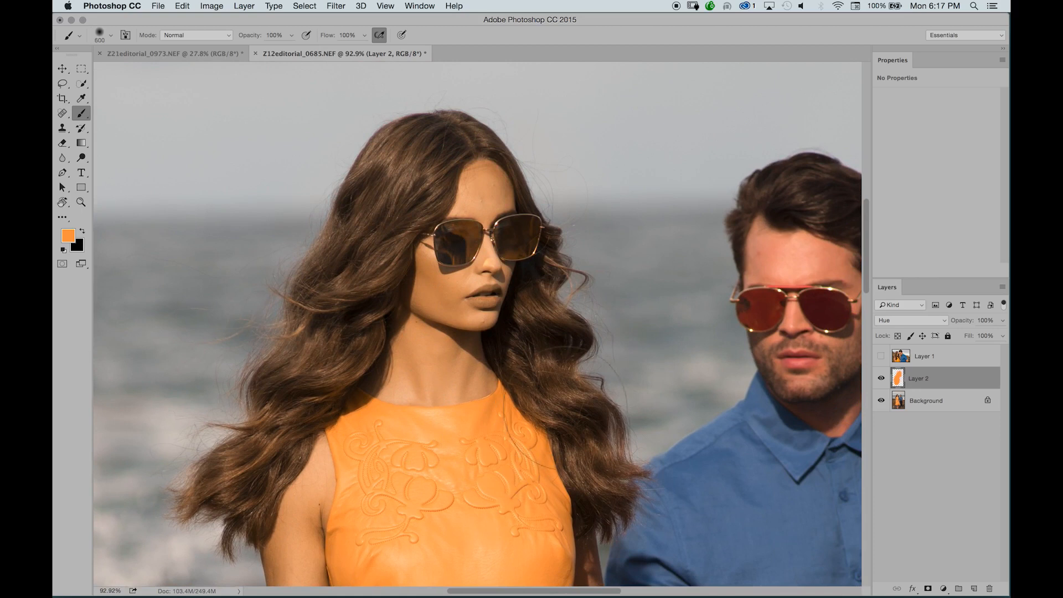
Continue painting orange over the woman's neck and dress on Layer 2, setting the brush to 400 px
drag(437, 498, 474, 420)
key([)
key([)
key([)
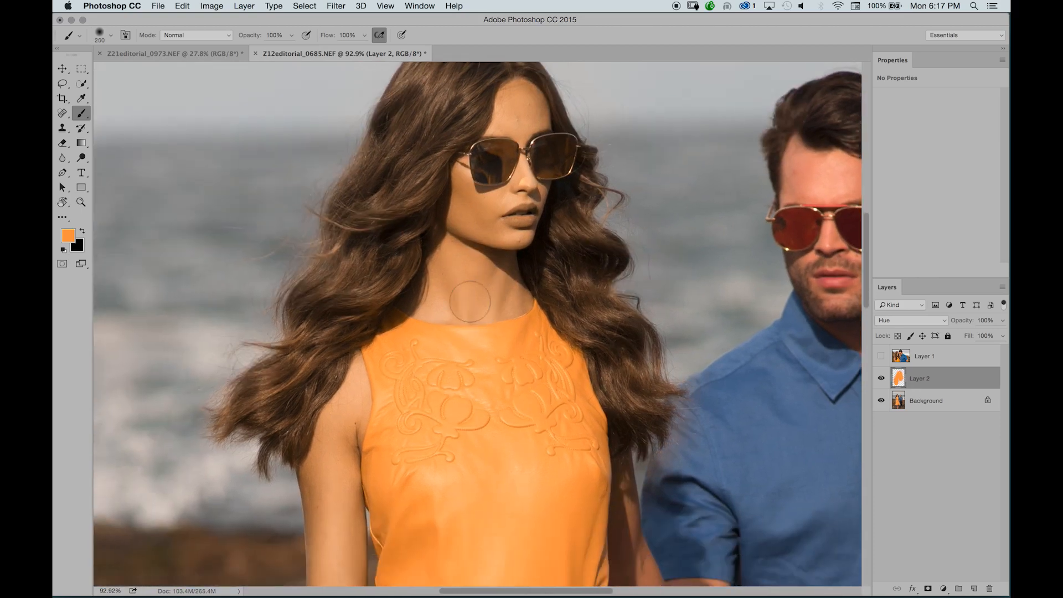
drag(491, 247, 468, 393)
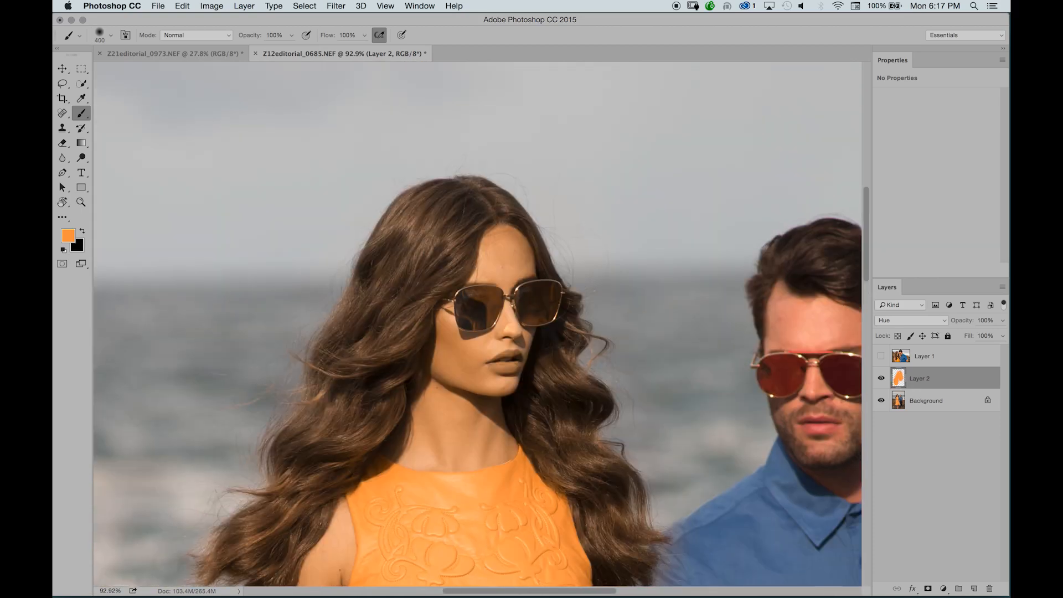
drag(399, 377, 425, 286)
key(])
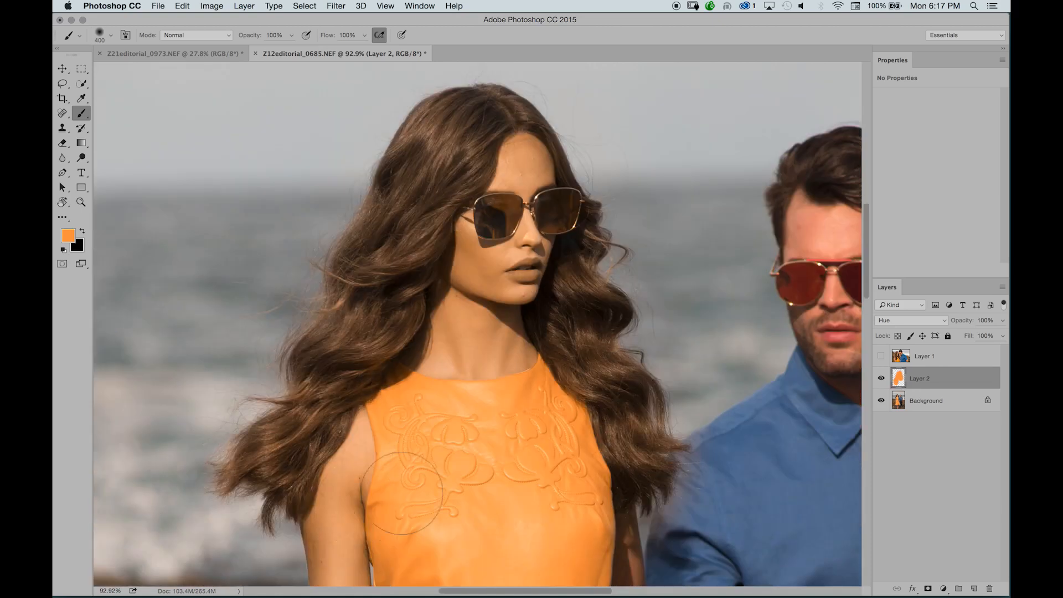
drag(437, 419, 450, 357)
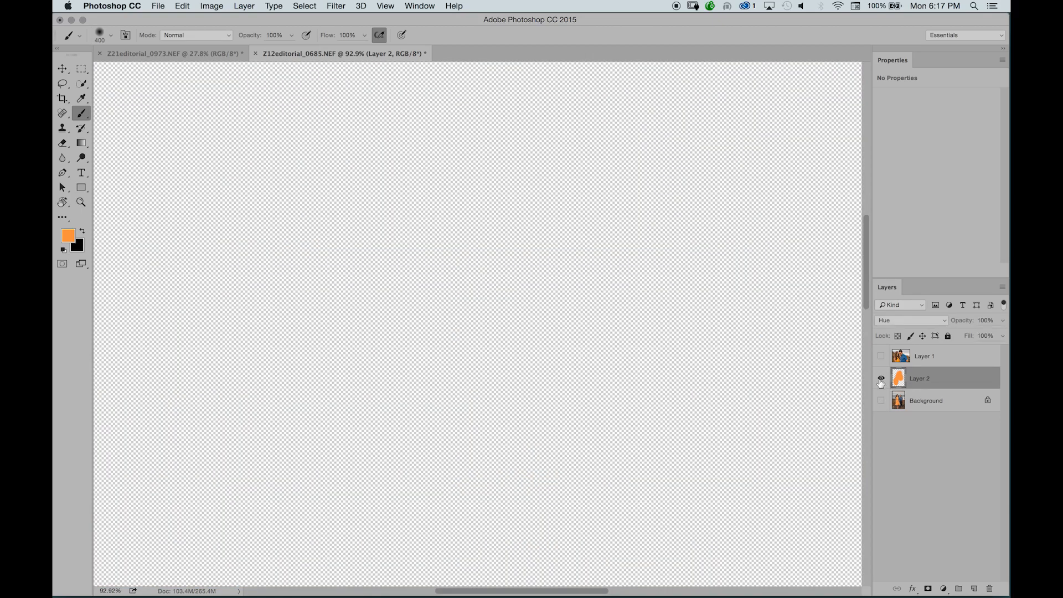
Compare the photo with the Hue paint on Layer 2 hidden and shown
click(881, 399)
click(881, 378)
click(879, 379)
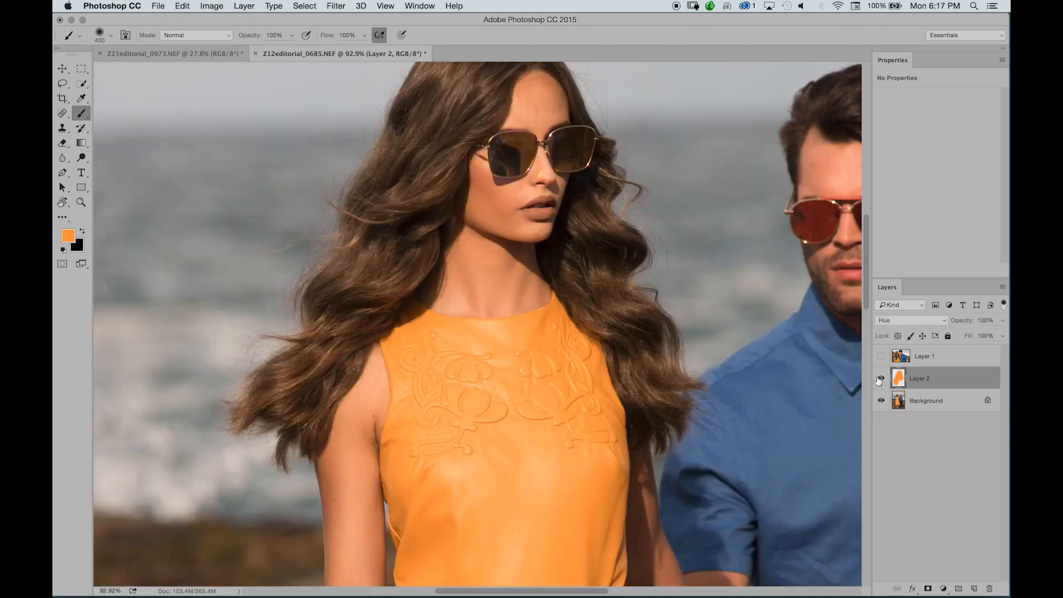
click(880, 379)
click(880, 378)
Try the Color blend mode on Layer 2, compare it with the layer hidden, and return to Hue
click(905, 321)
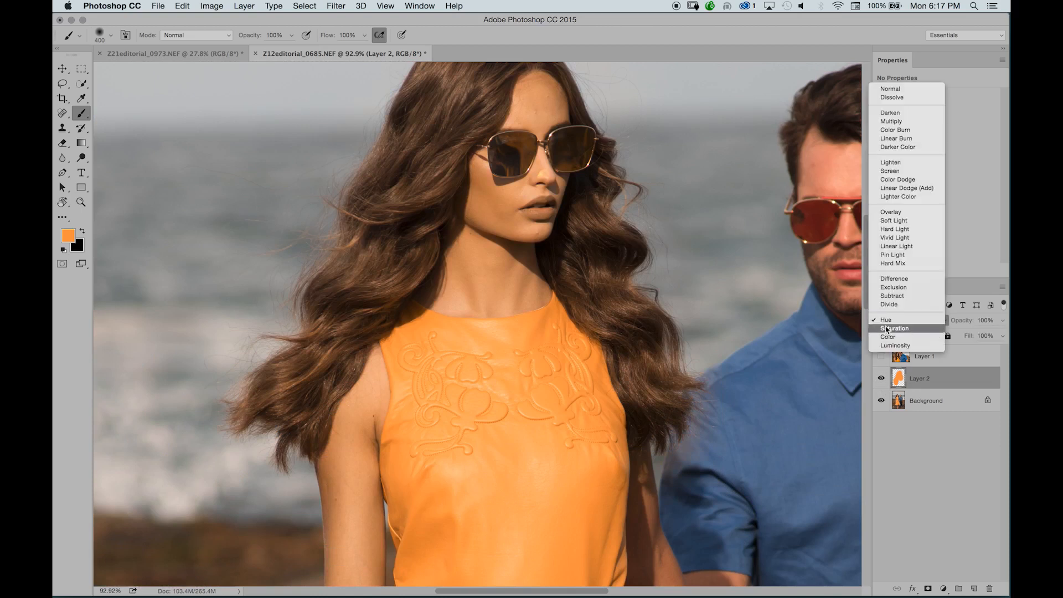
click(886, 338)
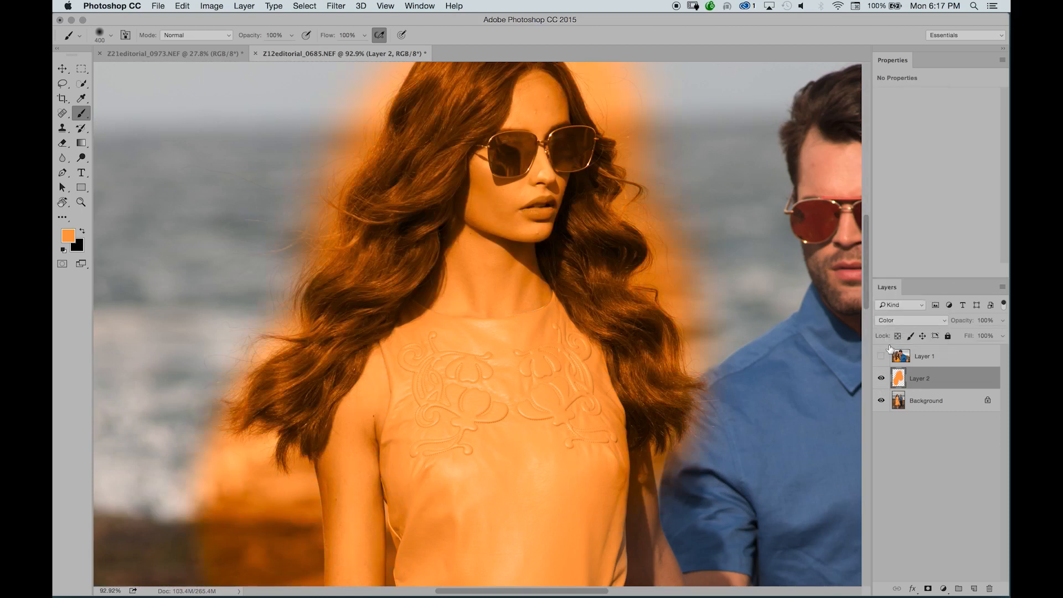
click(881, 379)
click(881, 378)
click(897, 320)
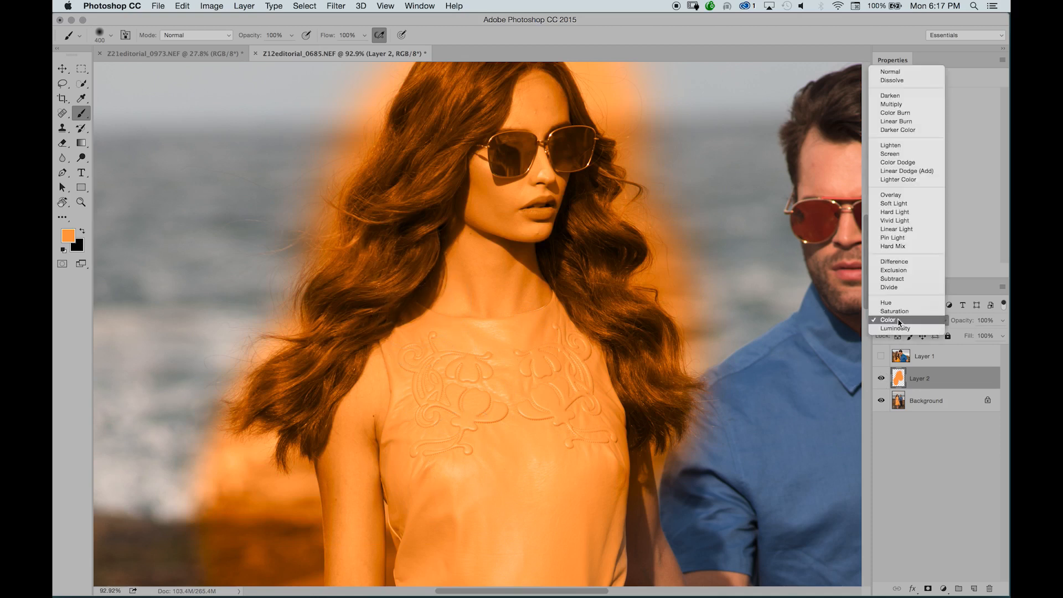
click(896, 305)
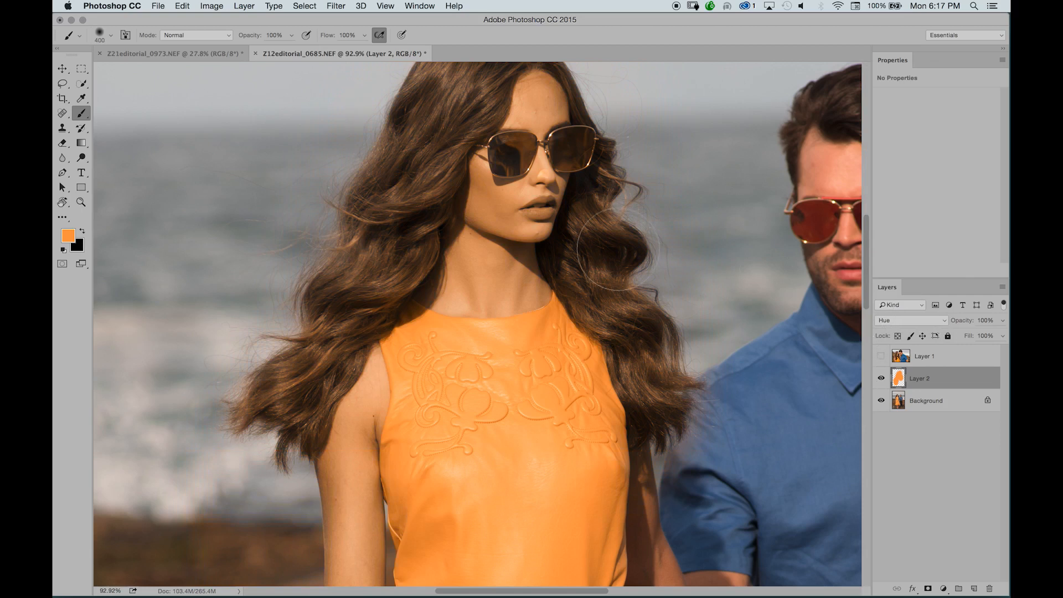
Enlarge the brush to 600 px and paint orange over the sea and hair beside the woman, finishing with a 500 px brush
key(bracketright)
key(bracketright)
drag(236, 339, 386, 331)
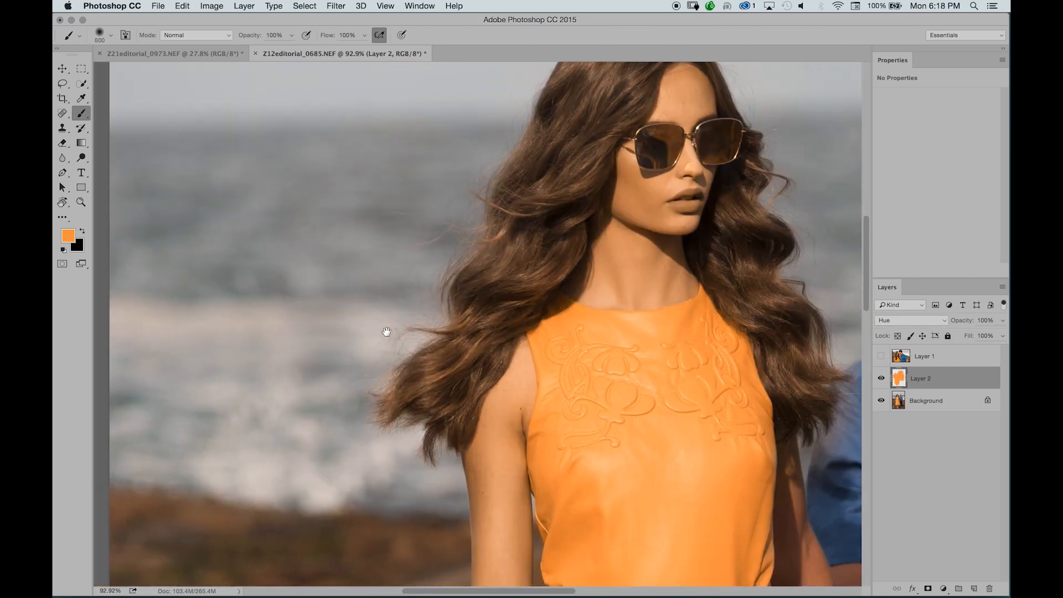
drag(417, 268, 375, 290)
key(bracketright)
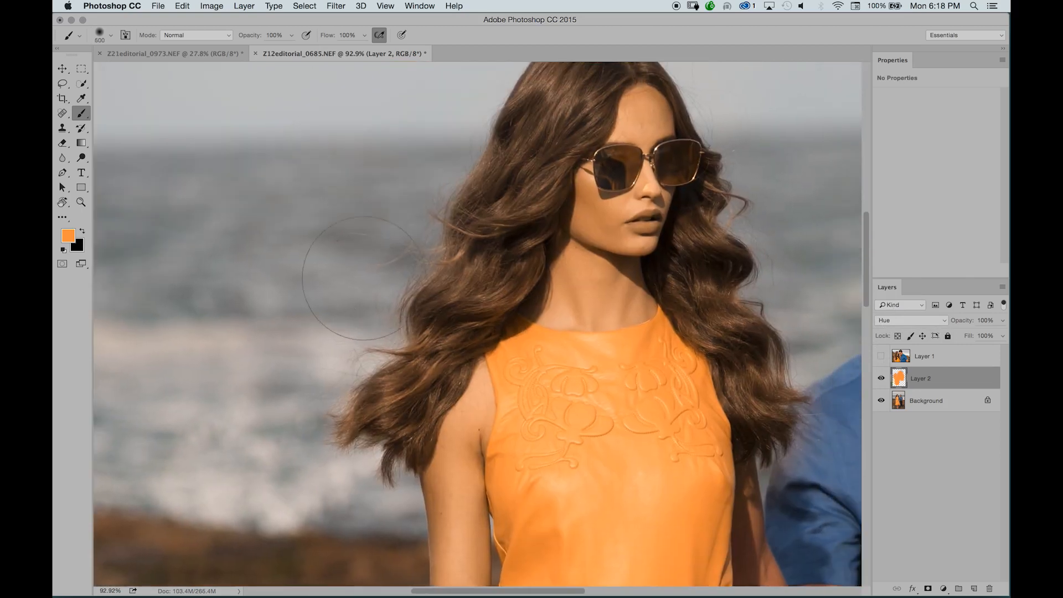
drag(437, 318, 355, 413)
key(bracketleft)
key(bracketleft)
key(bracketleft)
key(bracketleft)
key(bracketleft)
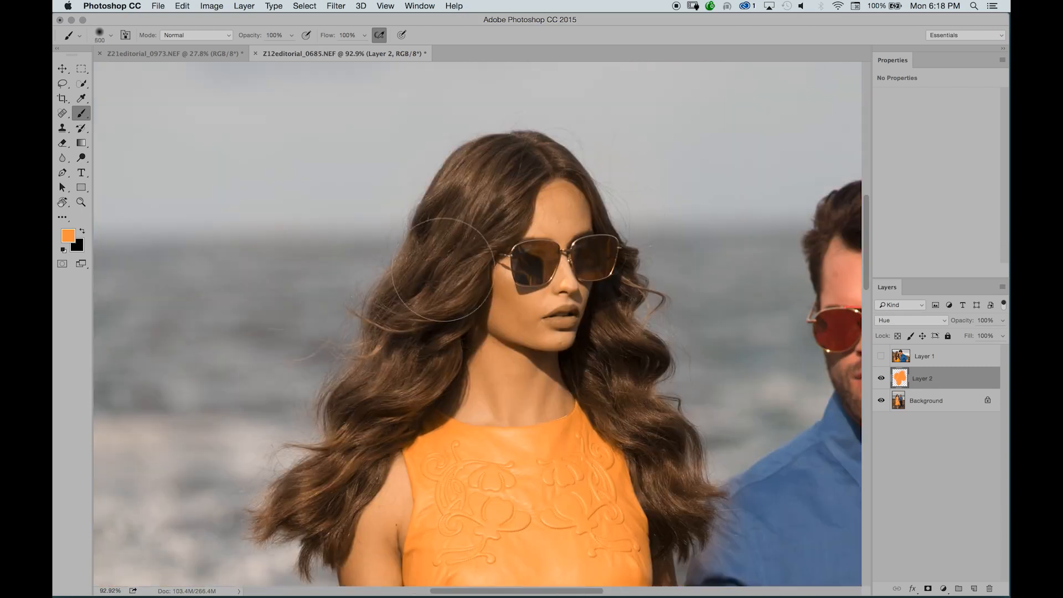
drag(465, 299, 379, 191)
key(bracketright)
key(bracketright)
key(bracketright)
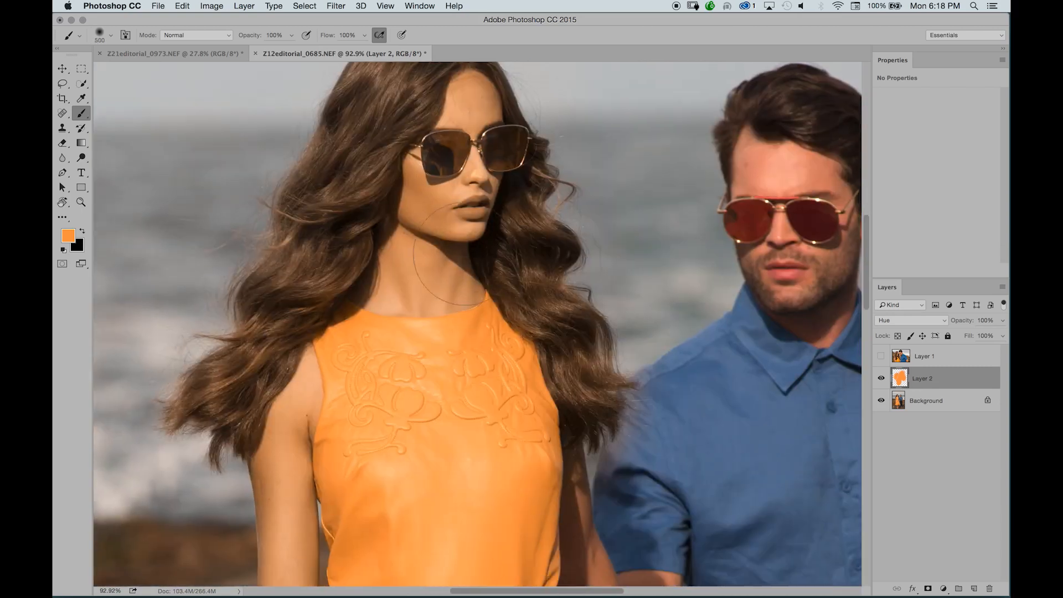
Paint orange on the Hue layer over the man's arm, the nearer half of his shirt and his face with a 500 px brush
key(bracketleft)
key(bracketleft)
mouse_move(497, 226)
mouse_down()
mouse_move(384, 214)
mouse_move(432, 159)
mouse_up()
drag(372, 377, 350, 233)
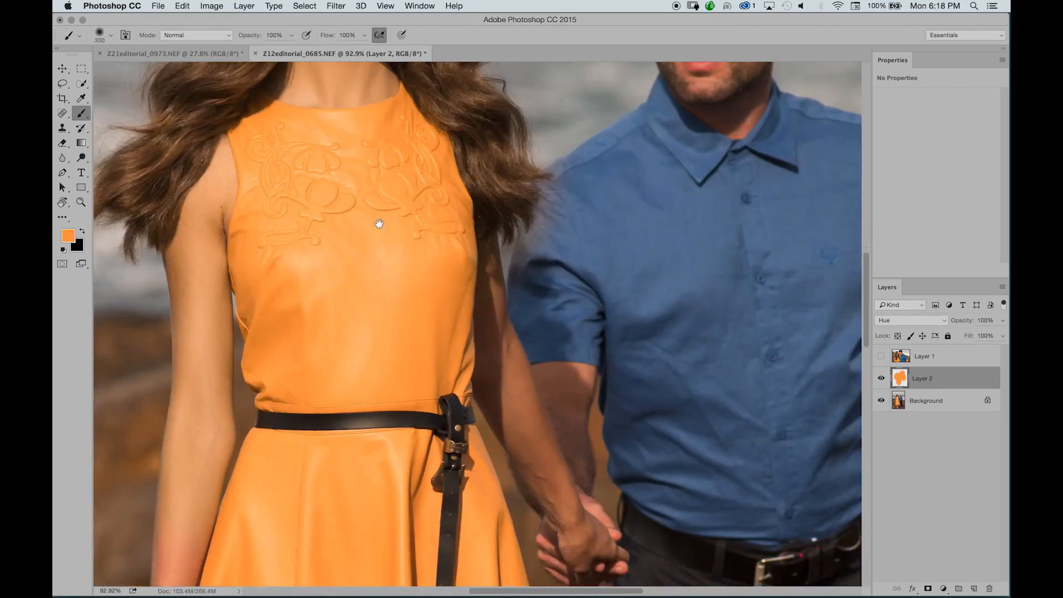
key(bracketright)
key(bracketright)
click(559, 254)
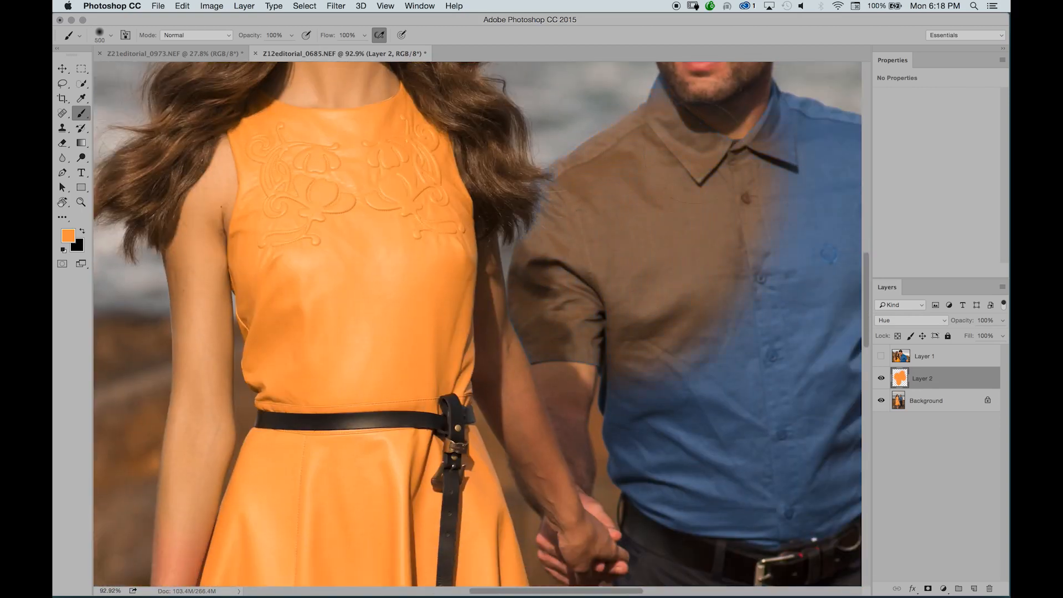
drag(666, 249, 652, 267)
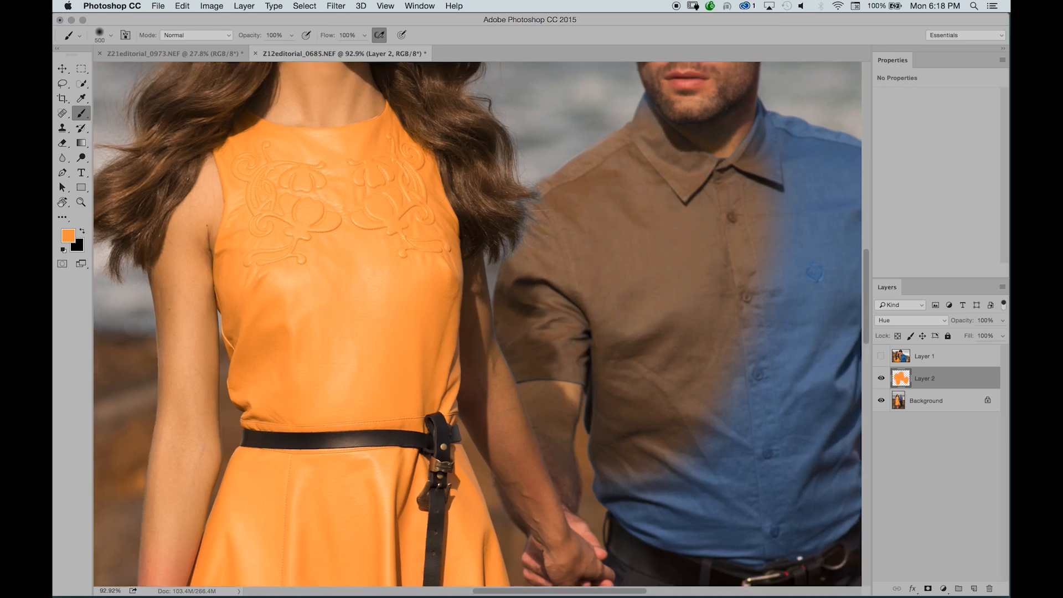
drag(564, 266, 451, 442)
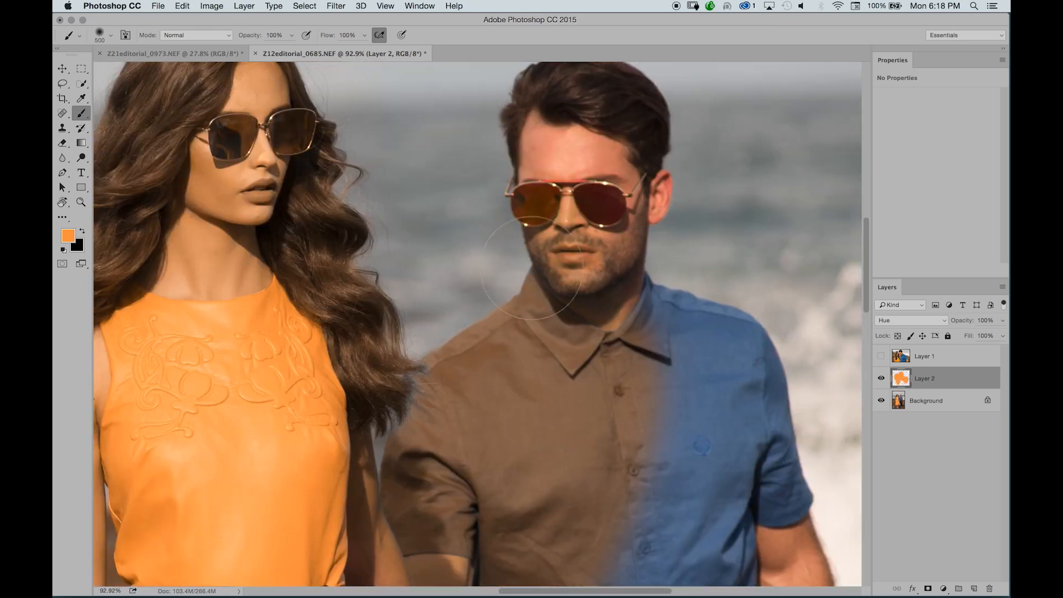
mouse_move(599, 114)
mouse_down()
mouse_move(604, 306)
mouse_move(602, 277)
mouse_up()
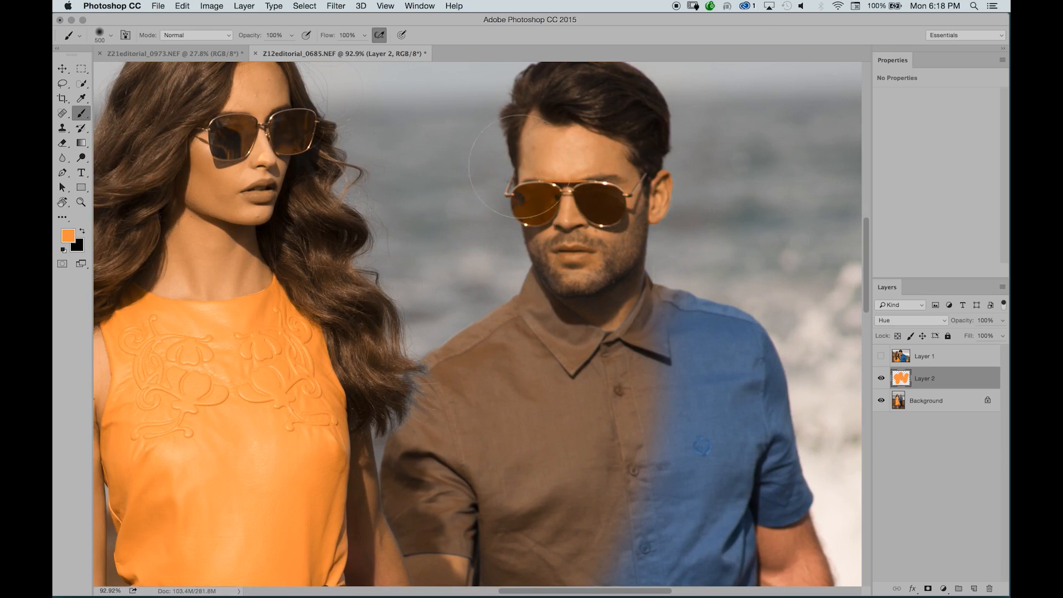
Set Layer 2 to Saturation and examine the effect on the couple's skin, the blue shirt and the sea
click(900, 324)
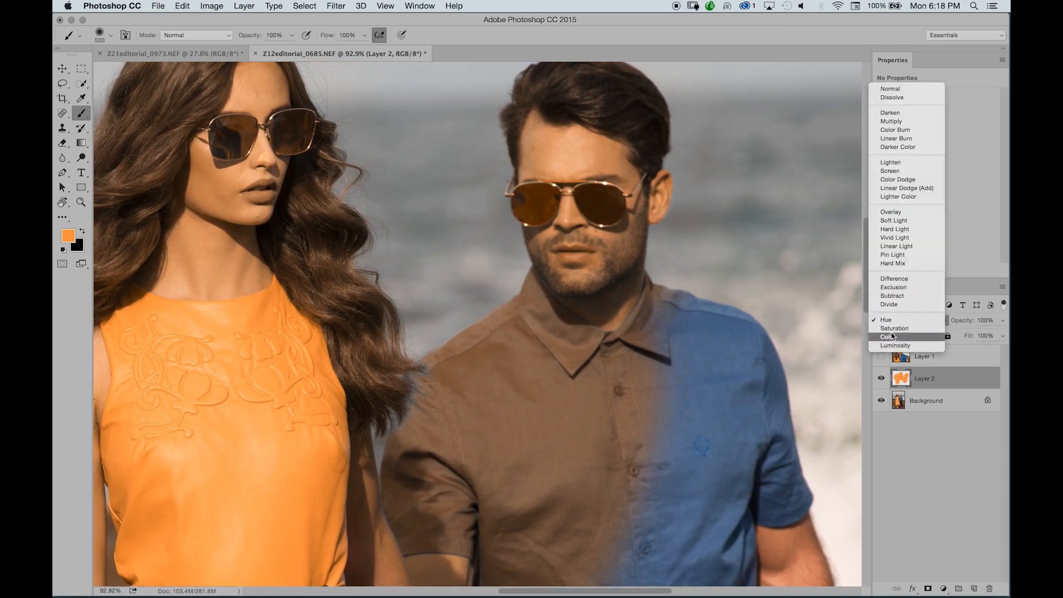
click(893, 331)
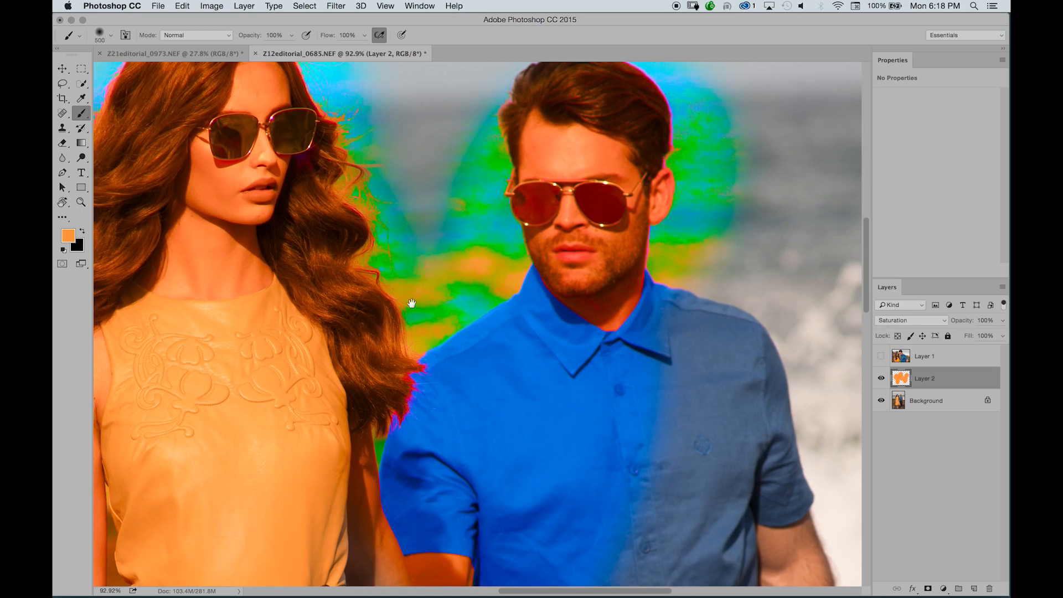
drag(642, 327, 714, 299)
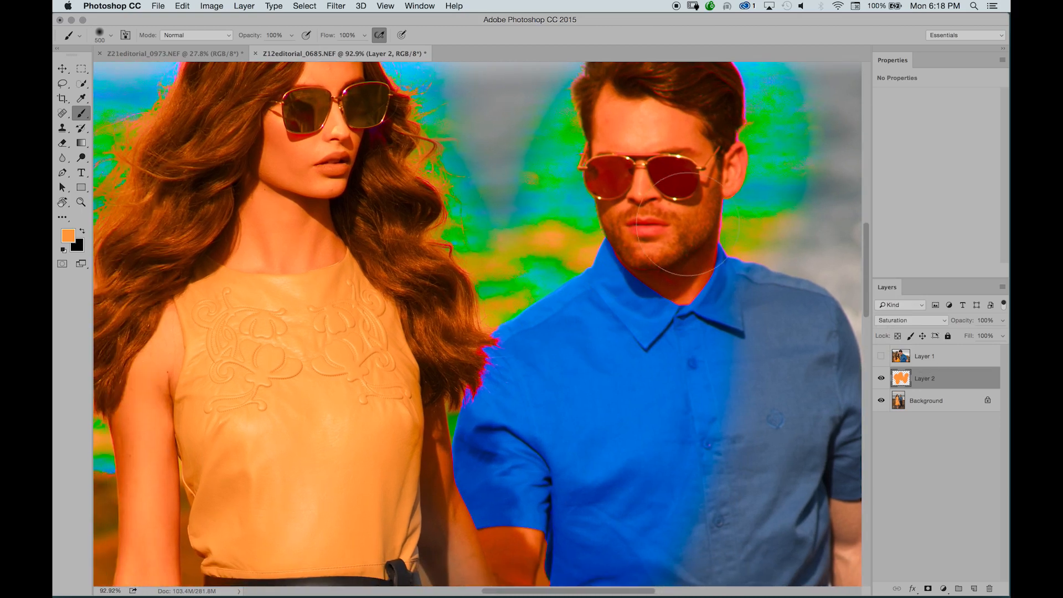
scroll(563, 293, up, 5)
scroll(563, 293, right, 6)
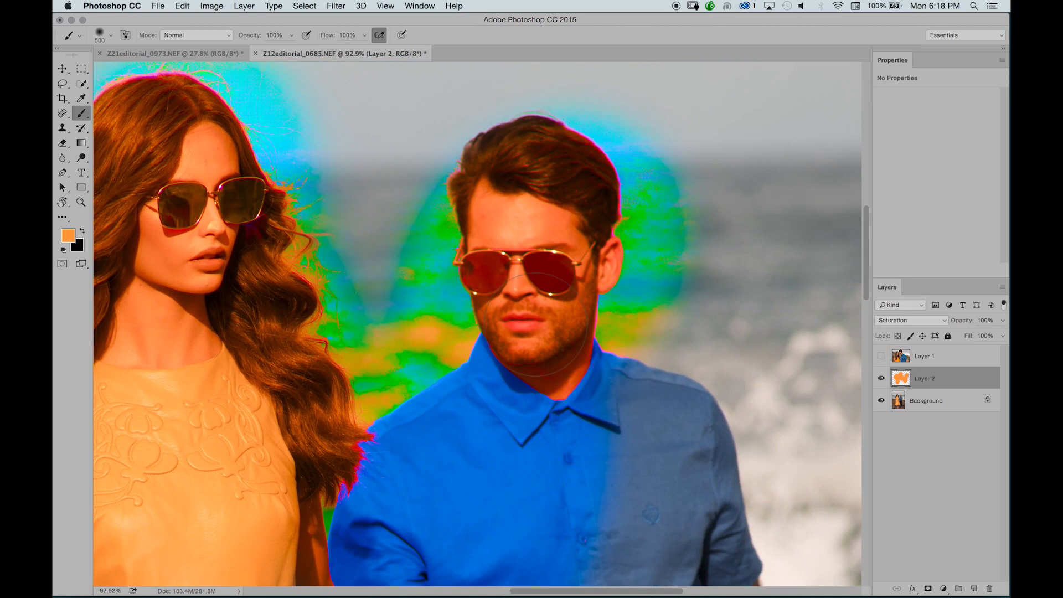
drag(401, 306, 573, 179)
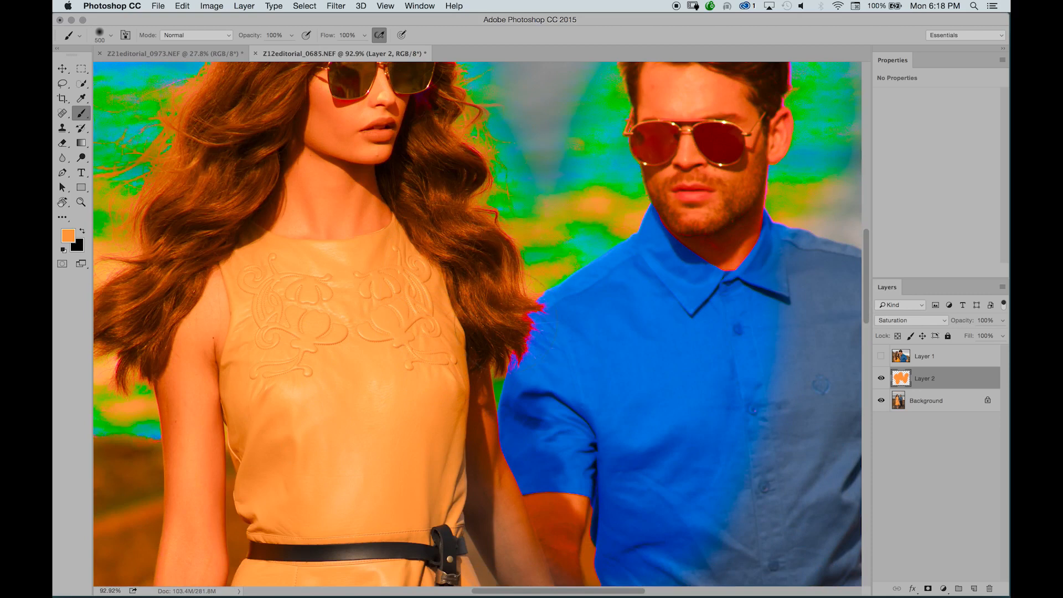
drag(583, 293, 538, 233)
Replace the painted Layer 2 with a new empty layer set to Color and shrink the brush to 20 px for the woman's forearm
key(Delete)
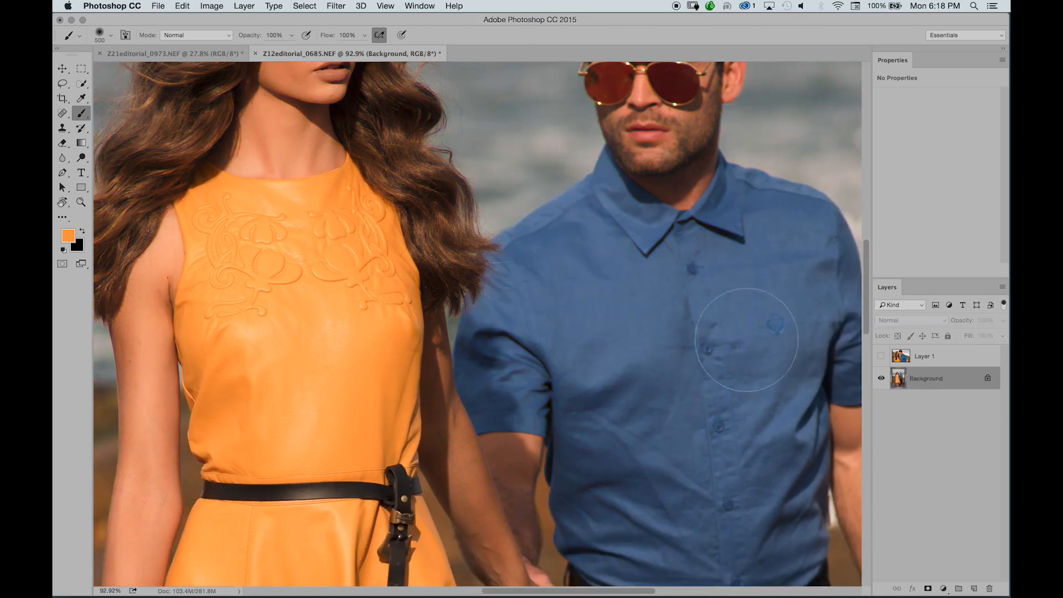
drag(709, 268, 691, 199)
drag(588, 414, 682, 271)
key(z)
mouse_move(426, 278)
mouse_down()
mouse_move(401, 294)
mouse_move(438, 283)
mouse_up()
drag(270, 270, 493, 321)
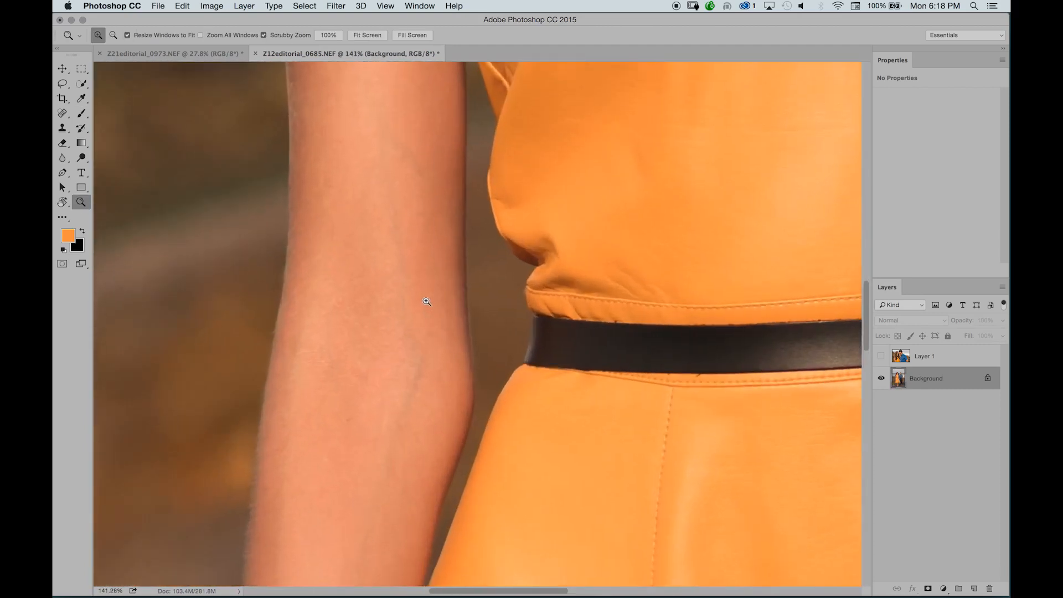
key(b)
key(bracketleft)
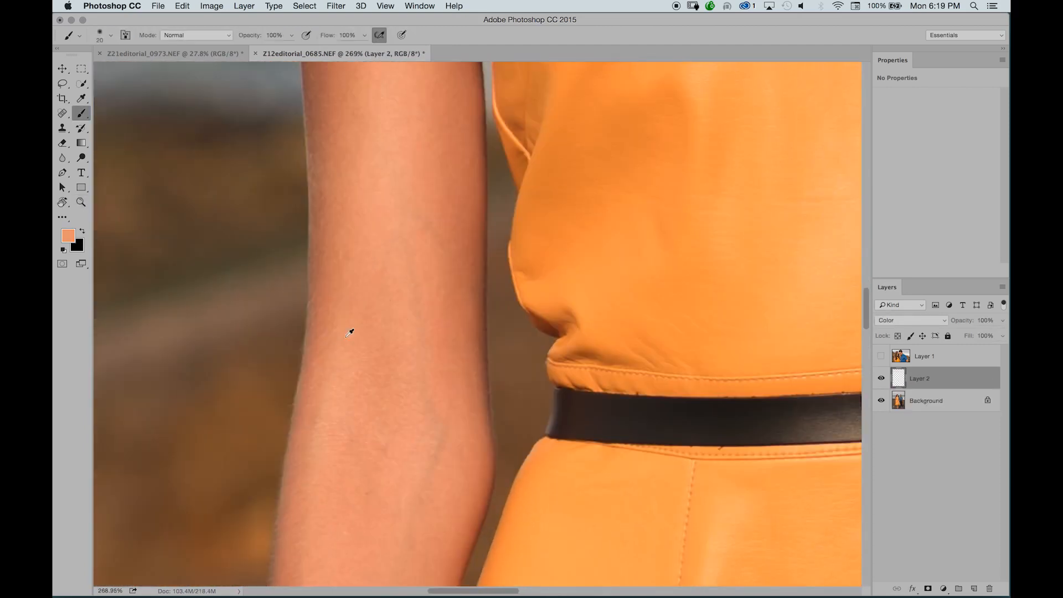
Sample the skin tone on the woman's forearm and paint over the greyish veins with a 30 px brush
alt+click(405, 327)
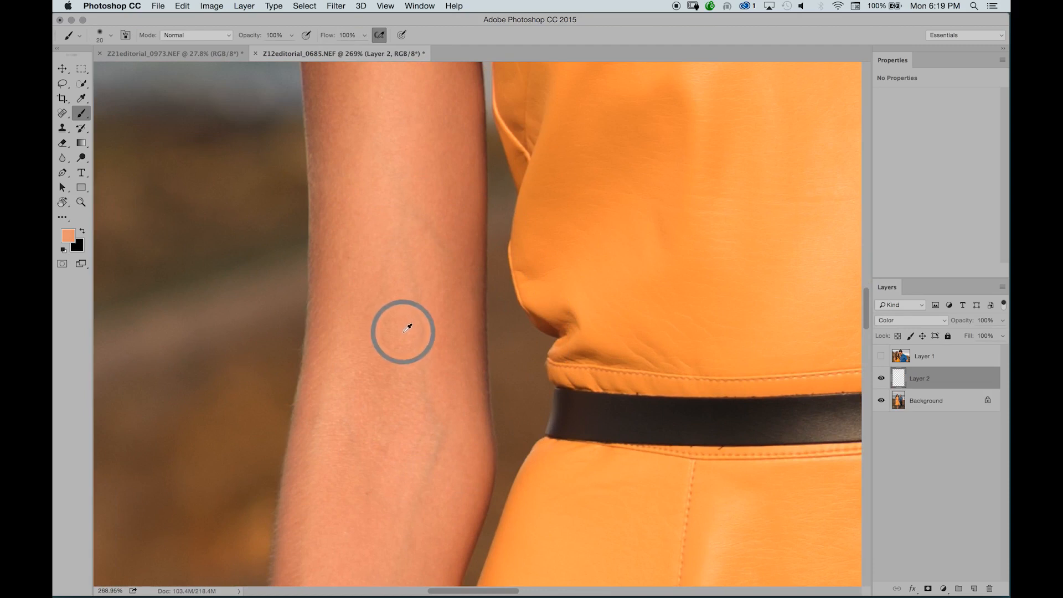
key(bracketright)
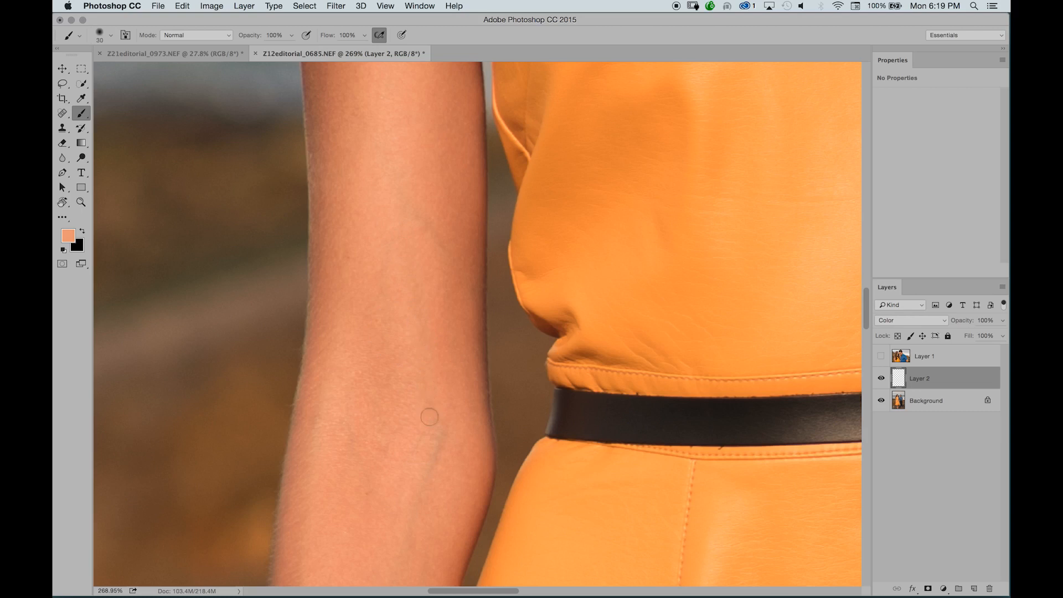
mouse_move(413, 242)
mouse_down()
mouse_move(429, 396)
mouse_move(427, 320)
mouse_up()
key(bracketleft)
Switch the forearm paint layer to Hue and then to Saturation to compare the blend modes
click(890, 321)
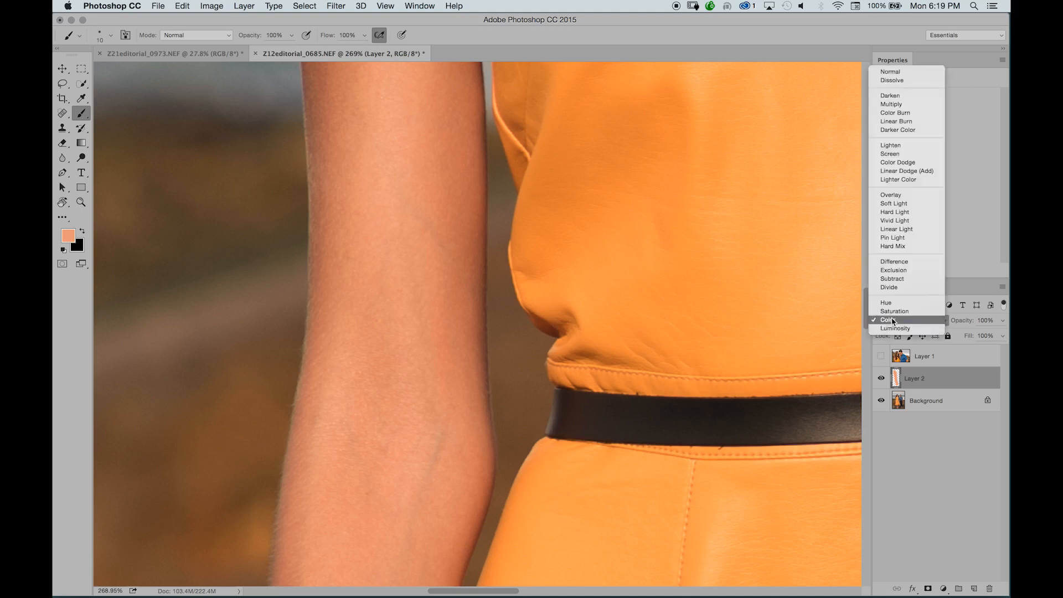
click(882, 305)
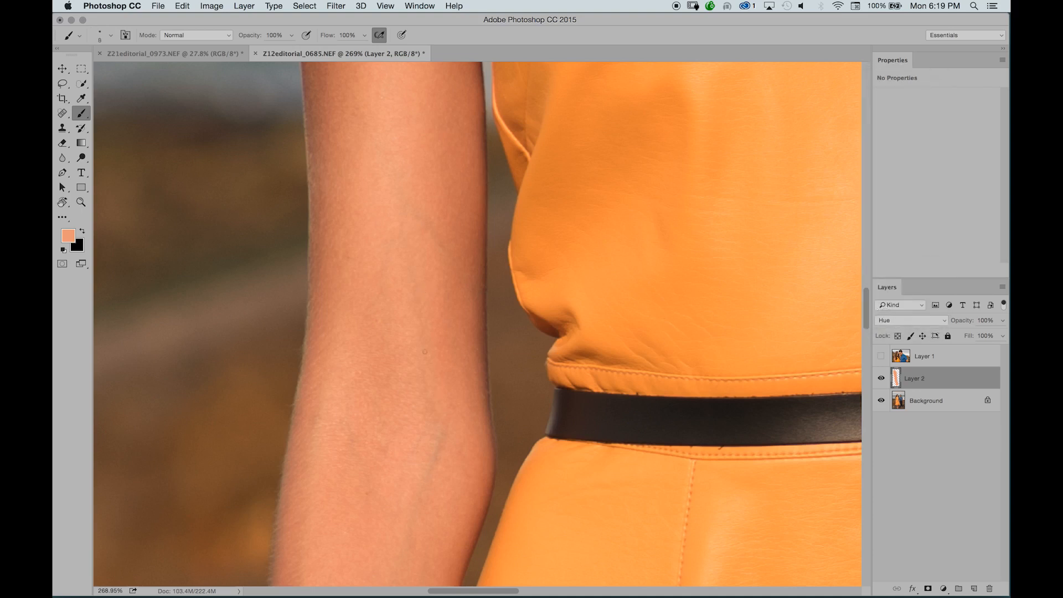
click(897, 320)
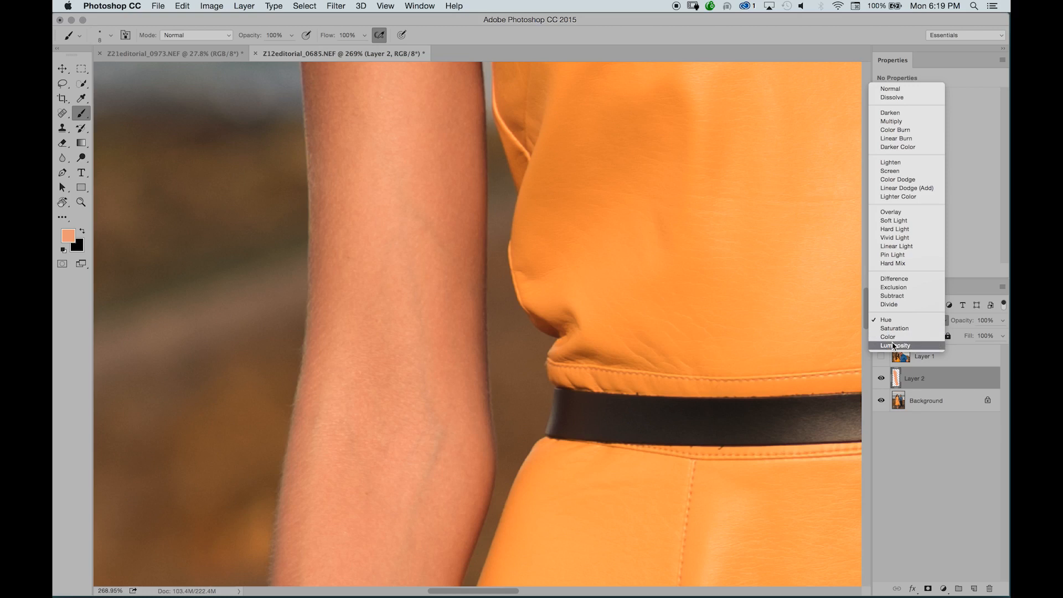
click(887, 329)
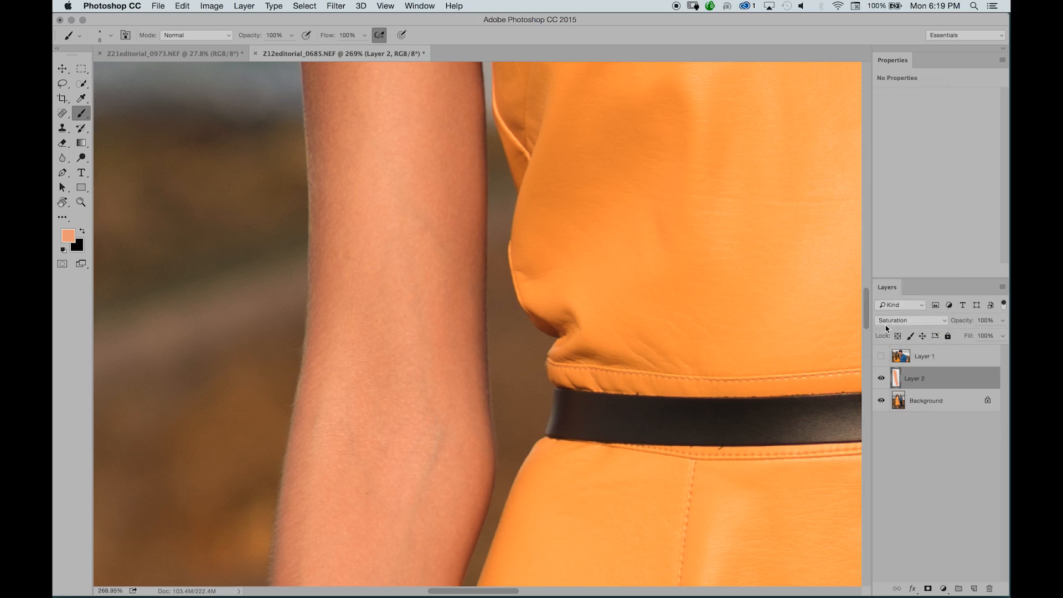
Set the brush to 20 px for the man's face and add a new empty layer above Layer 2
drag(625, 334, 377, 277)
drag(642, 128, 539, 305)
drag(578, 203, 518, 426)
drag(548, 277, 494, 301)
mouse_move(629, 281)
mouse_down()
mouse_move(492, 259)
mouse_move(424, 264)
mouse_up()
drag(516, 212, 545, 212)
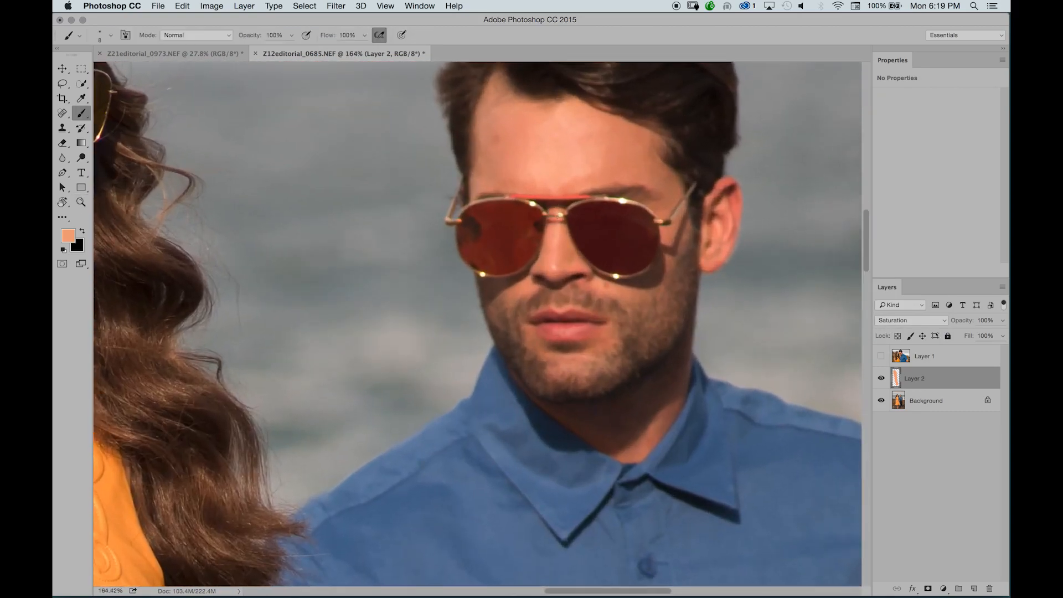
key(bracketright)
key(bracketright)
key(bracketright)
key(bracketright)
key(bracketright)
key(bracketright)
key(bracketright)
key(bracketright)
key(bracketright)
key(bracketright)
mouse_move(571, 216)
mouse_down()
mouse_move(594, 247)
mouse_move(582, 219)
mouse_move(596, 221)
mouse_up()
key(bracketleft)
key(bracketleft)
key(bracketleft)
key(bracketleft)
key(bracketleft)
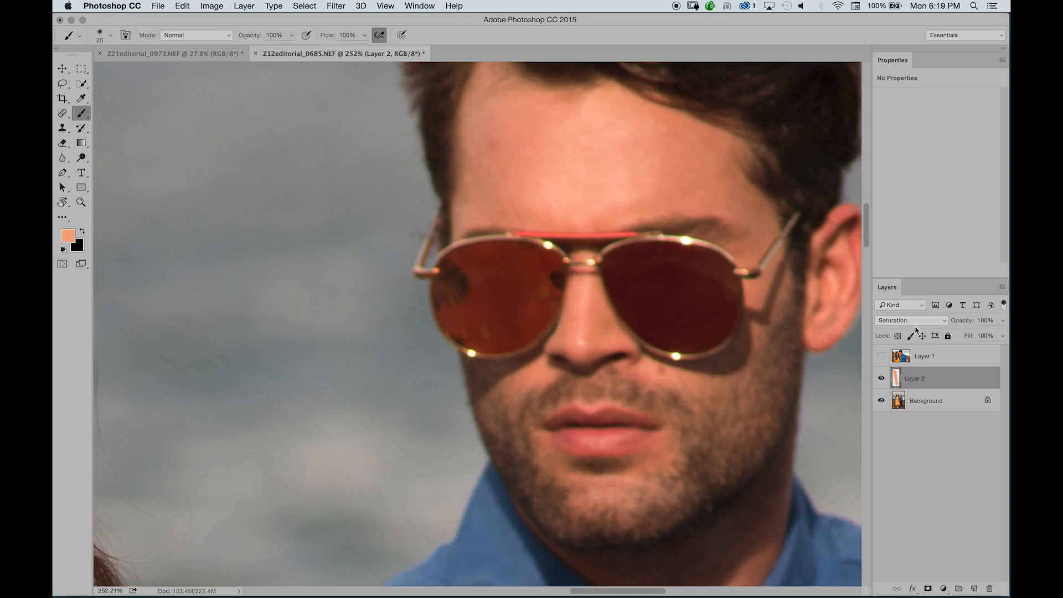
click(974, 590)
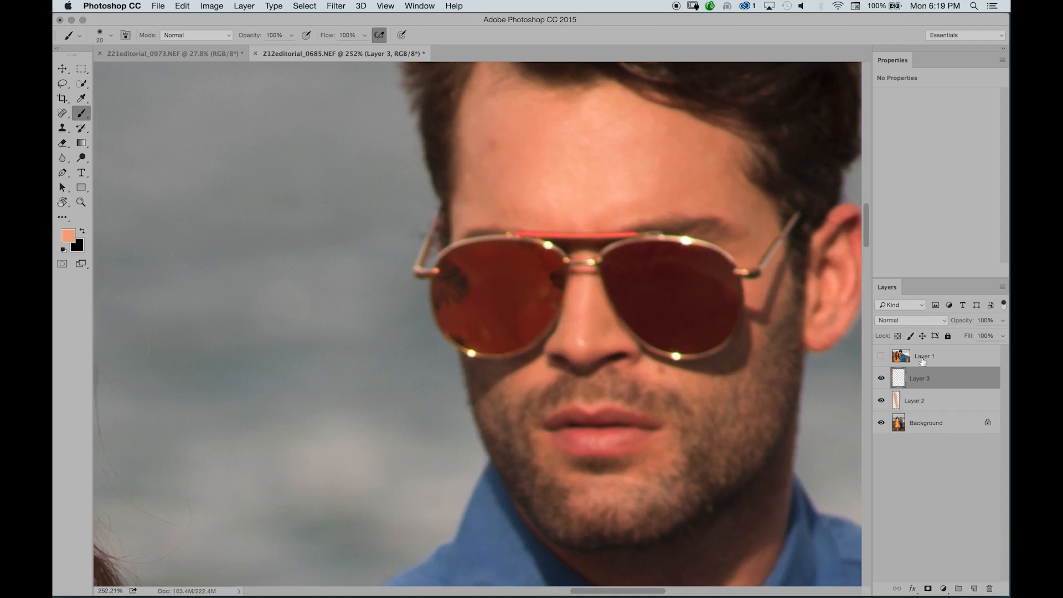
Set Layer 3 to Saturation, sample the man's dark hair colour and paint over the red sunglasses bridge with a 10 px brush
click(919, 320)
click(905, 559)
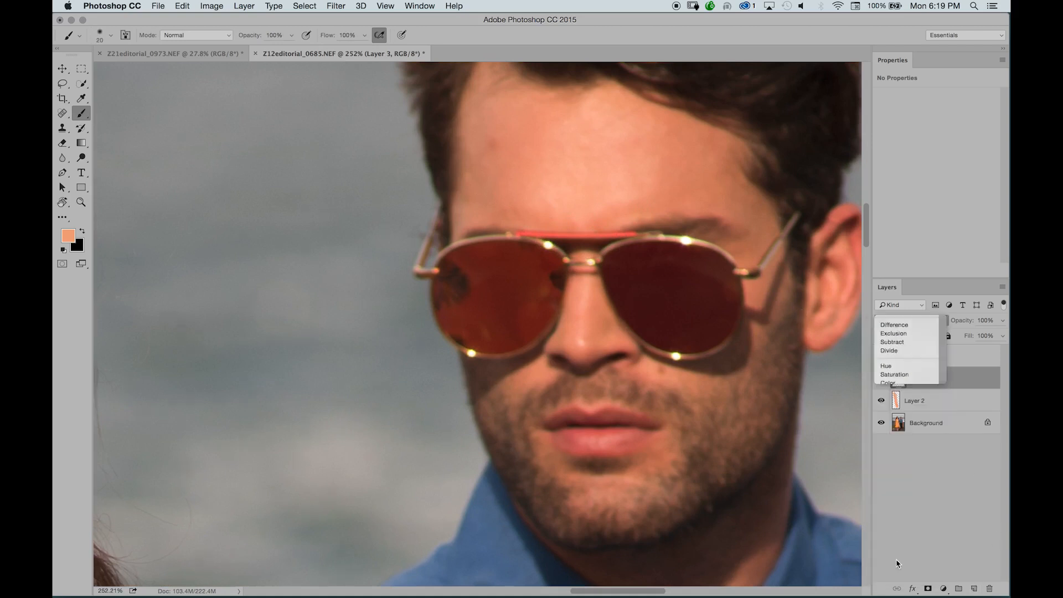
drag(521, 202, 471, 275)
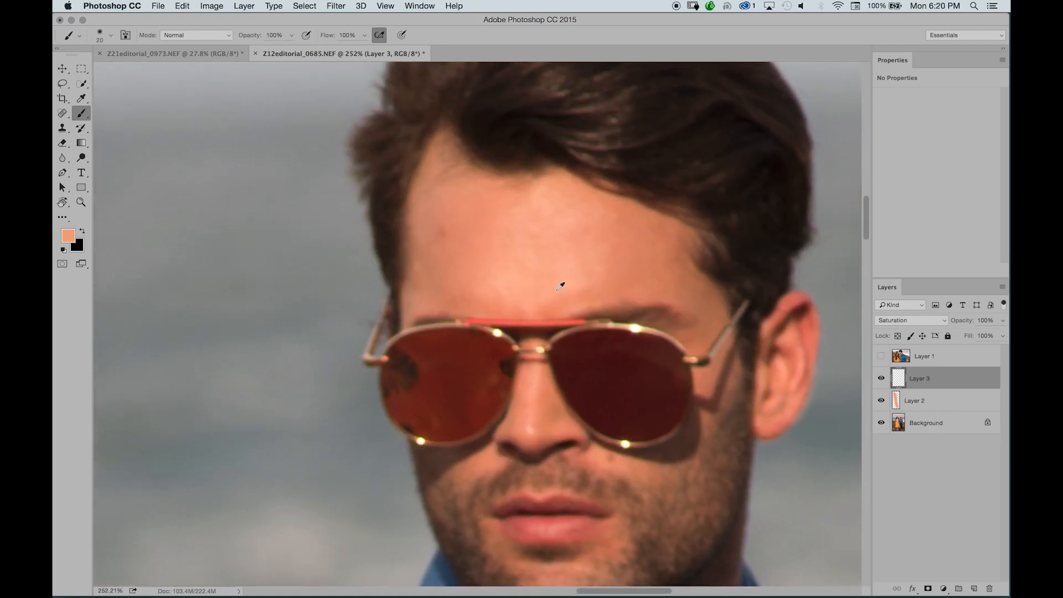
alt+click(639, 109)
drag(472, 321, 558, 322)
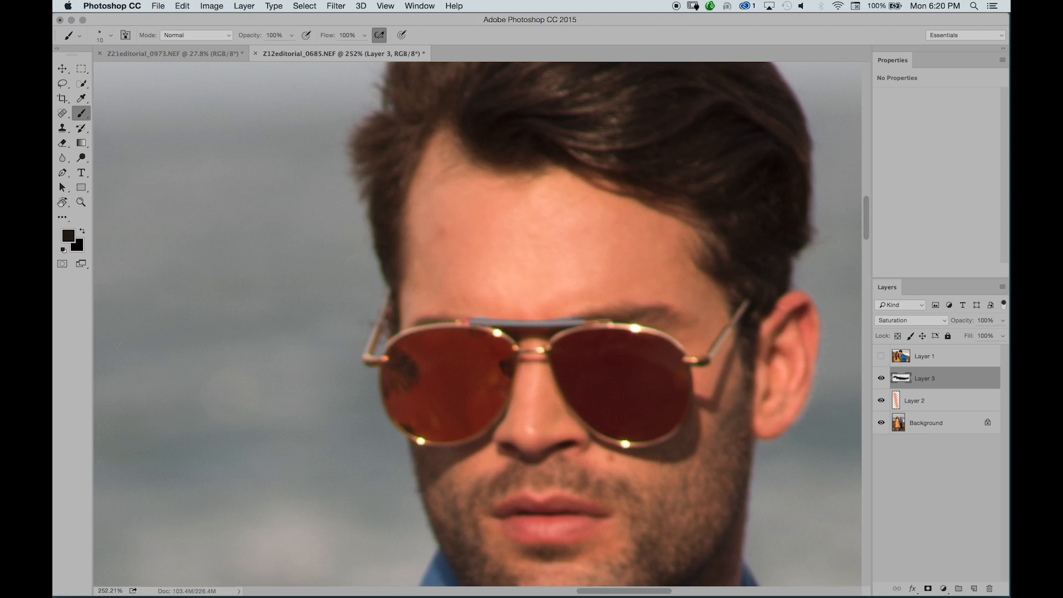
Enlarge the brush to 50 px and paint over the forehead skin just above the sunglasses bridge
key(bracketright)
key(bracketright)
key(bracketright)
key(bracketright)
drag(553, 312, 480, 289)
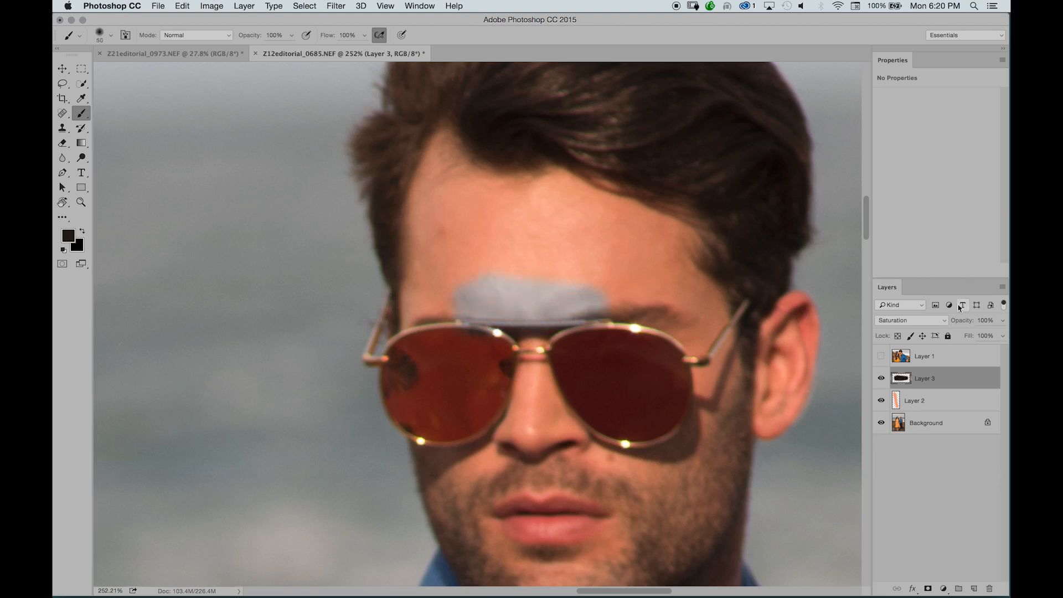
Undo the strokes painted on the forehead and the sunglasses bridge
key(super+alt+z)
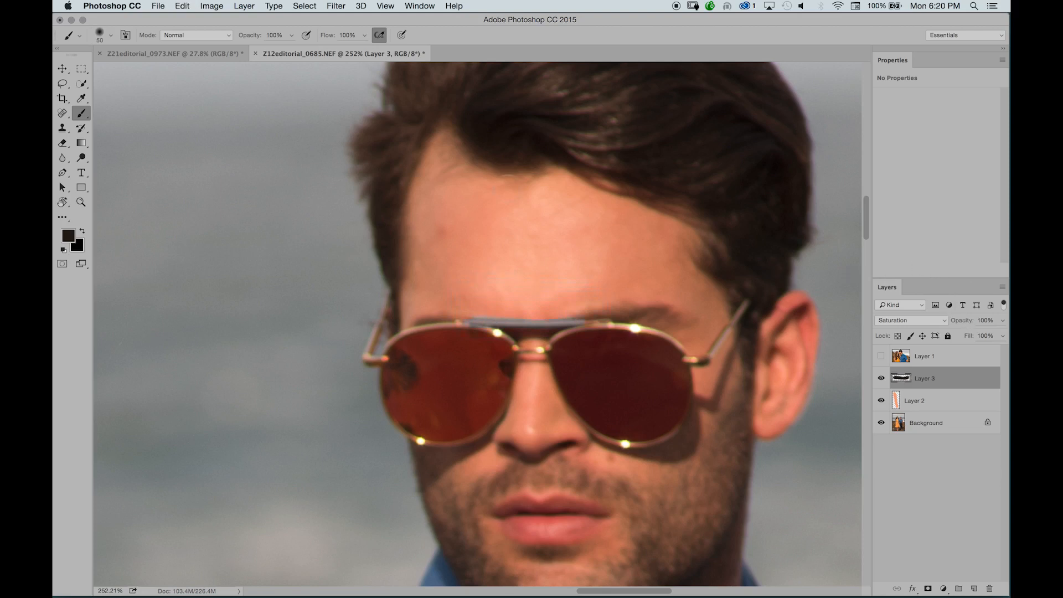
key(super+alt+z)
key(super+alt+z)
key(super+alt+z)
key(super+alt+z)
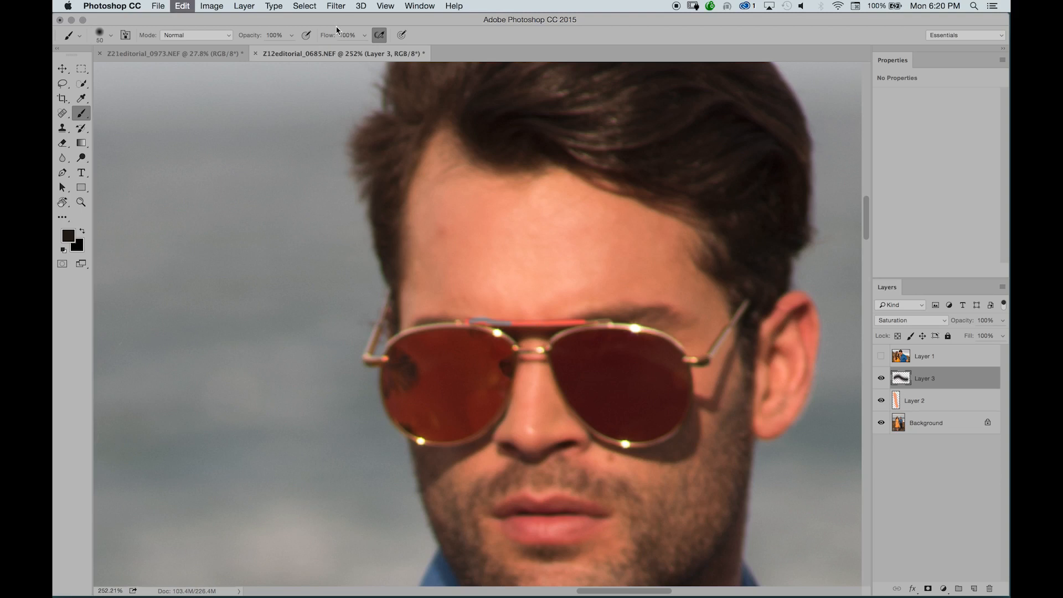
Set the brush flow to 3% and paint lightly along the red sunglasses bridge with a 9 px brush
key(0)
key(3)
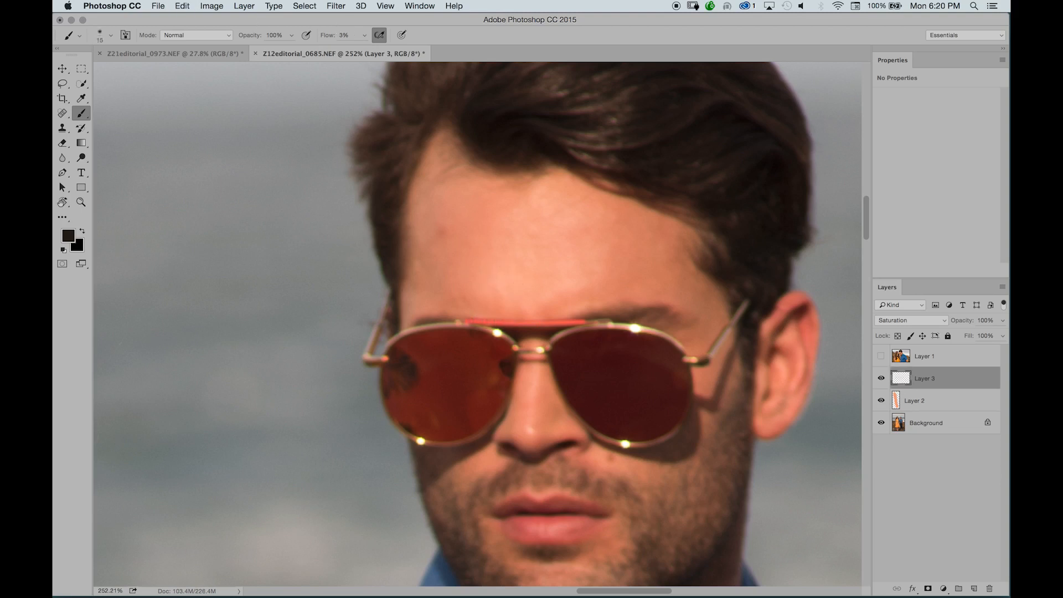
click(469, 326)
click(536, 327)
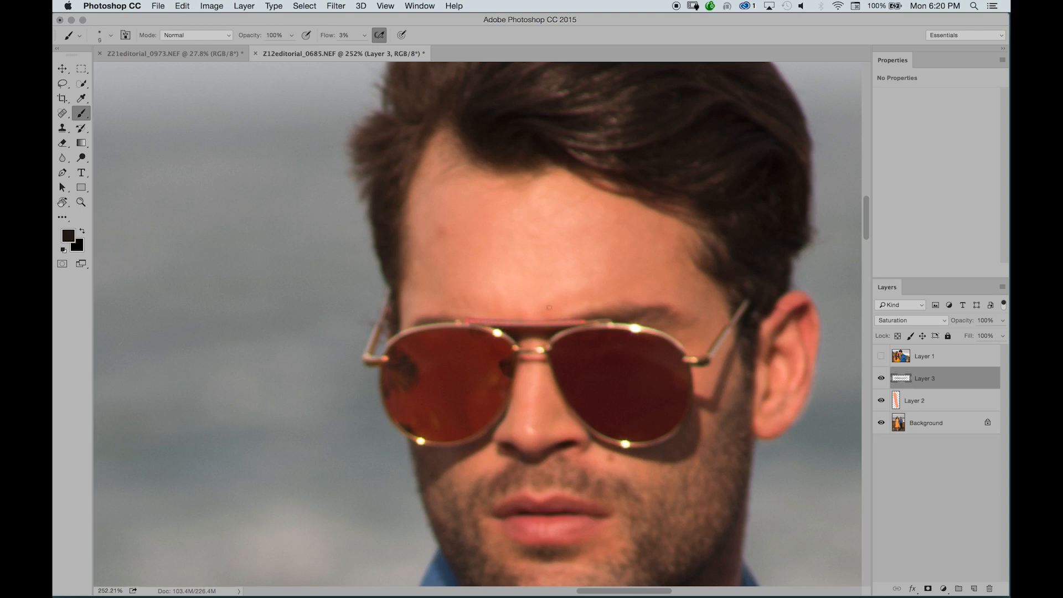
drag(549, 310, 596, 303)
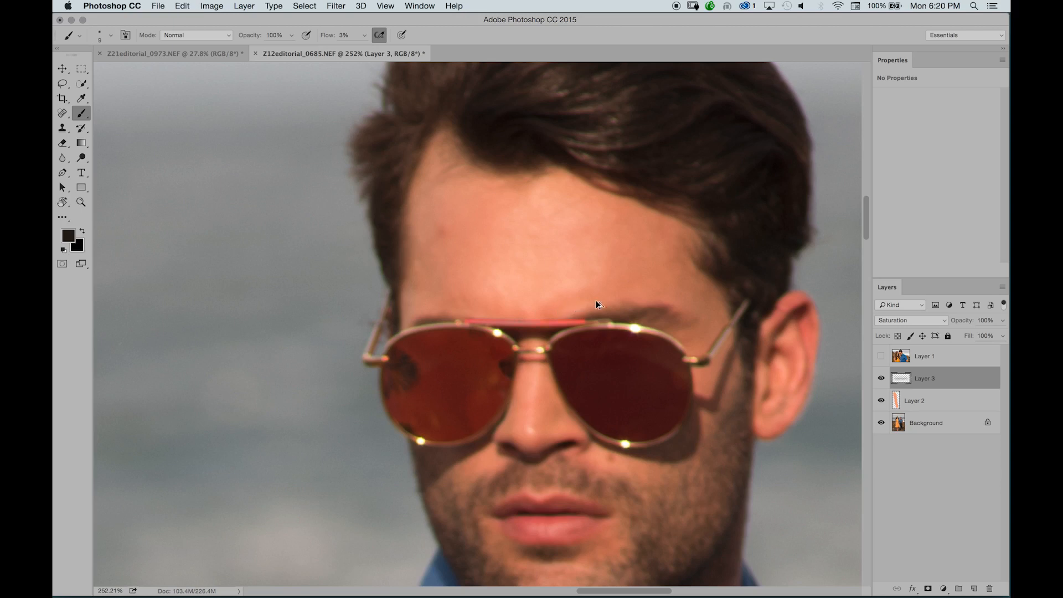
Sample the red of the sunglasses bridge, paint over the darker right-hand lens with an enlarged brush and reduce the brush to 45 px
alt+click(543, 320)
key(bracketright)
key(bracketright)
key(bracketright)
key(bracketright)
key(bracketright)
mouse_move(584, 353)
mouse_down()
mouse_move(643, 394)
mouse_move(657, 386)
mouse_move(657, 366)
mouse_move(657, 406)
mouse_move(644, 361)
mouse_move(632, 369)
mouse_move(641, 356)
mouse_move(621, 382)
mouse_move(581, 384)
mouse_move(582, 396)
mouse_move(622, 396)
mouse_move(655, 366)
mouse_move(649, 352)
mouse_move(653, 363)
mouse_move(642, 375)
mouse_move(642, 357)
mouse_move(615, 414)
mouse_move(597, 397)
mouse_move(595, 417)
mouse_move(564, 379)
mouse_move(570, 348)
mouse_move(584, 342)
mouse_move(575, 341)
mouse_move(660, 360)
mouse_move(674, 404)
mouse_up()
key(bracketleft)
key(bracketleft)
key(bracketleft)
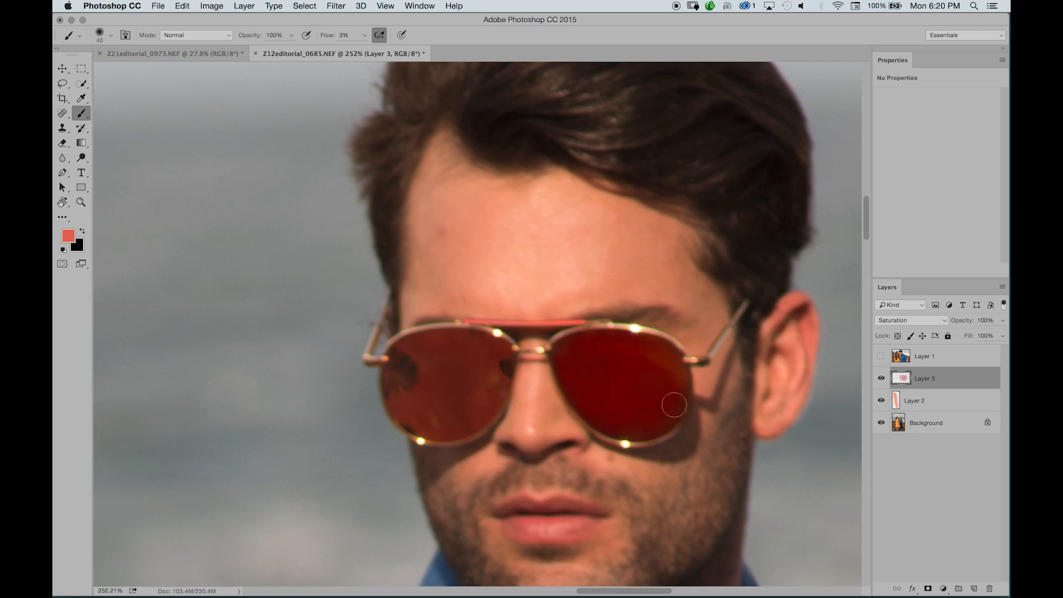
Switch Layer 3 to the Color blend mode and shrink the brush to 25 px for the sunglasses bridge
click(901, 323)
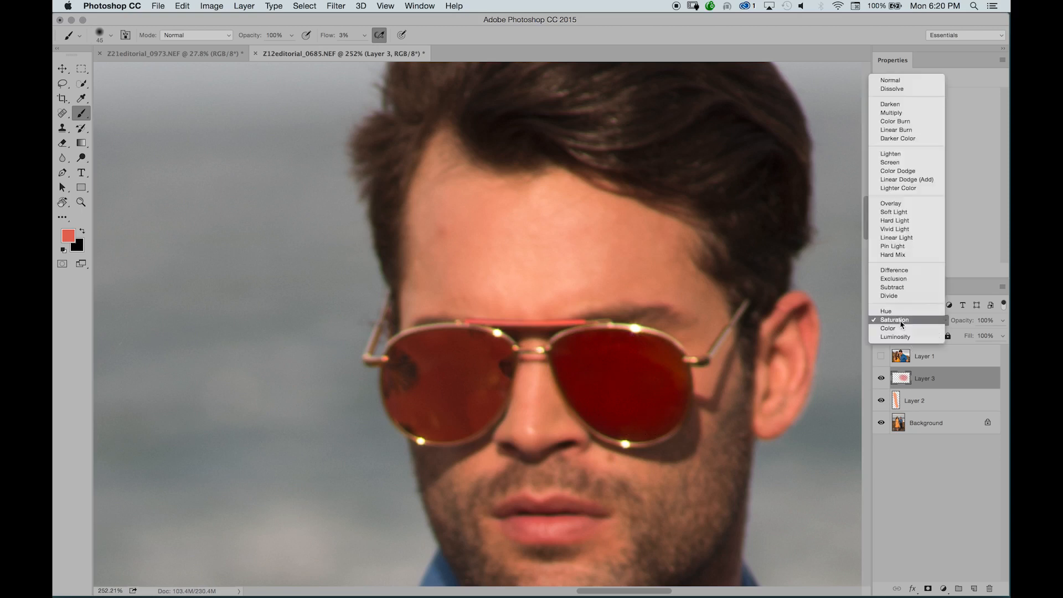
click(889, 328)
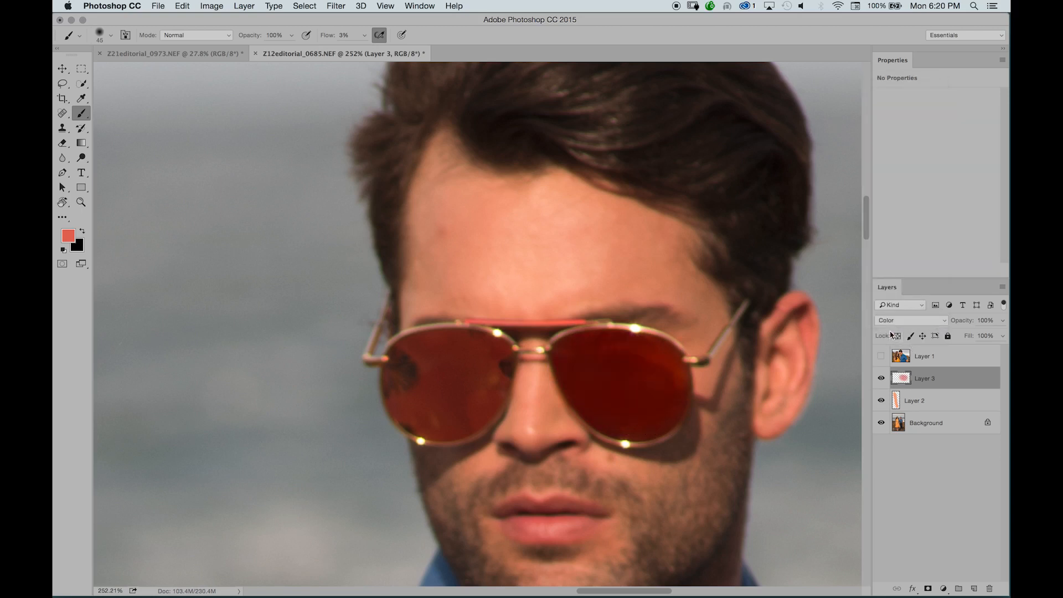
key(bracketleft)
key(bracketleft)
key(bracketleft)
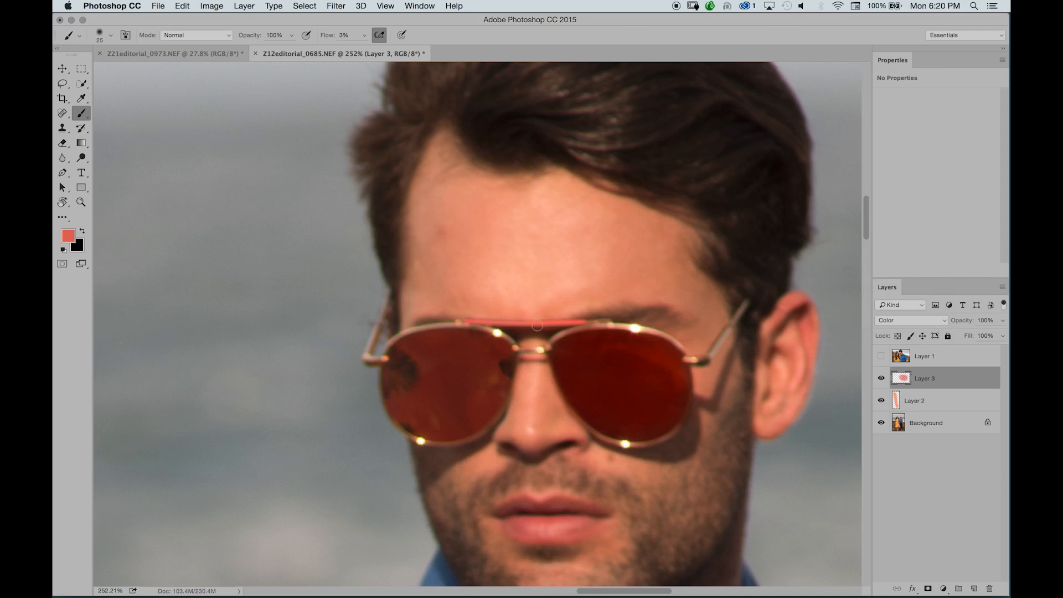